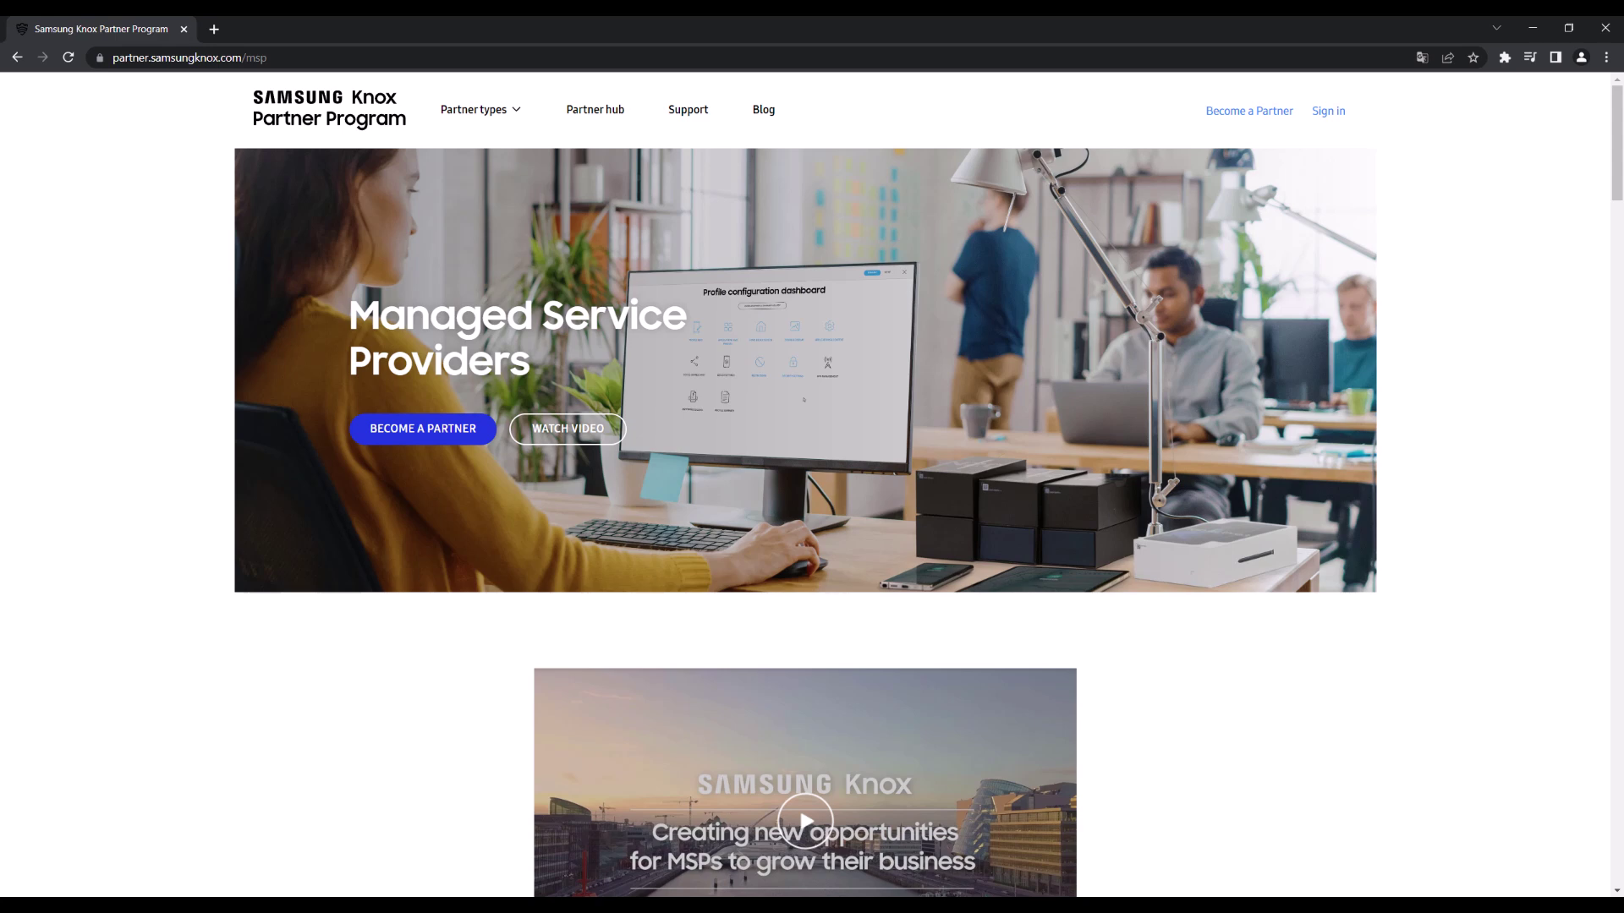
Step: Go to the Managed service providers partner page and start the Become a Partner sign-up
{"action": "key", "text": "alt+Left"}
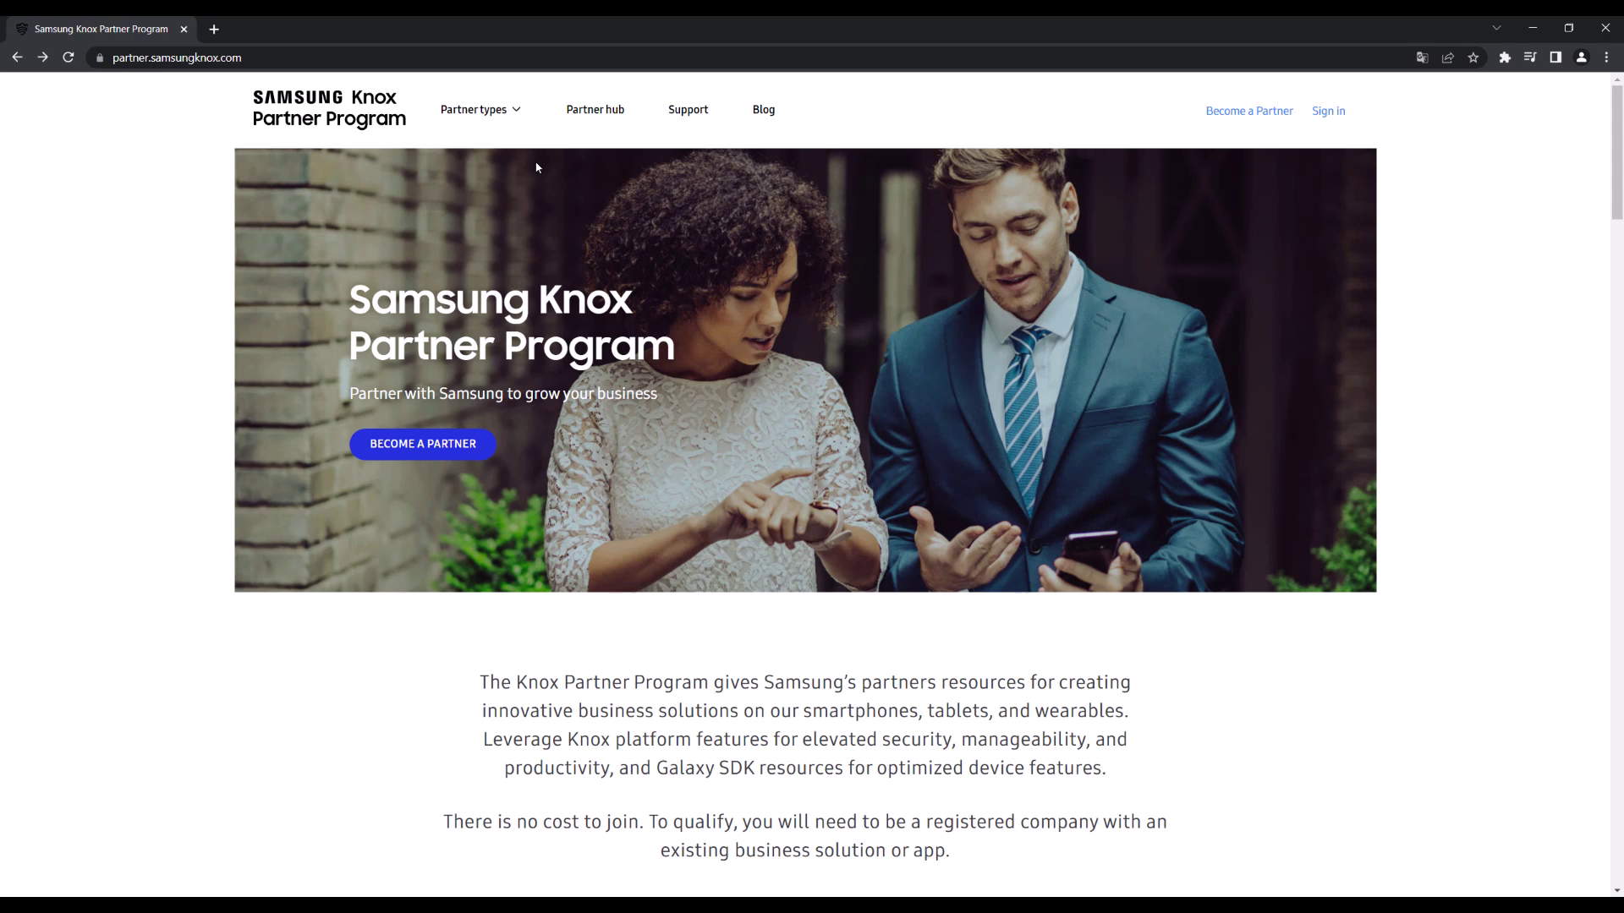
{"action": "left_click", "coordinate": [497, 123]}
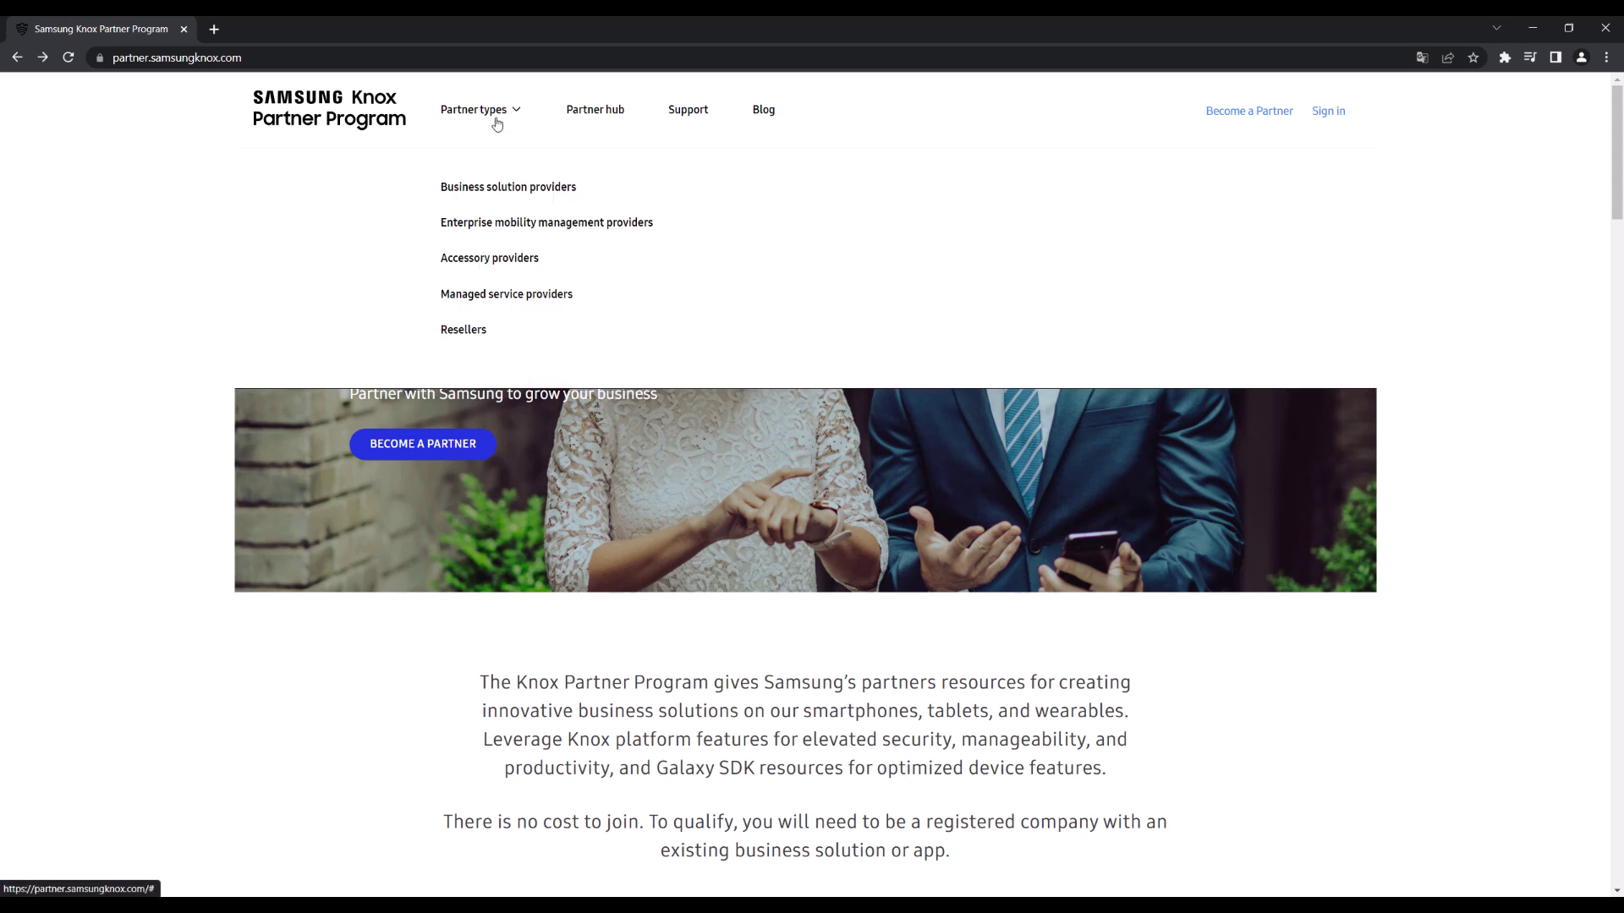
{"action": "left_click", "coordinate": [534, 296]}
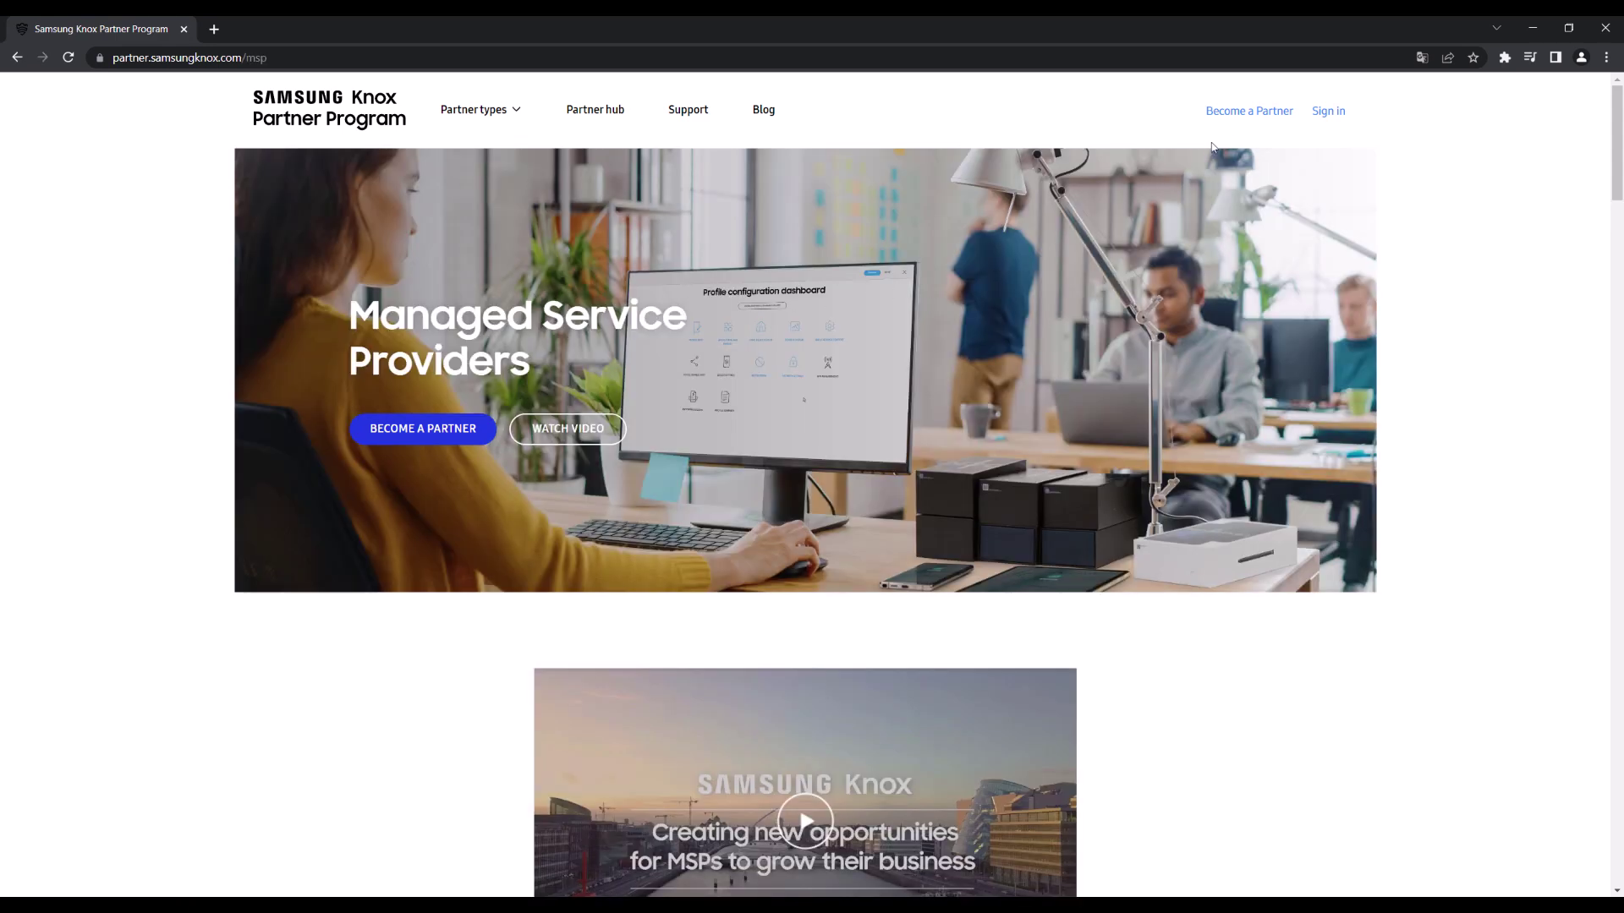
{"action": "left_click", "coordinate": [1249, 111]}
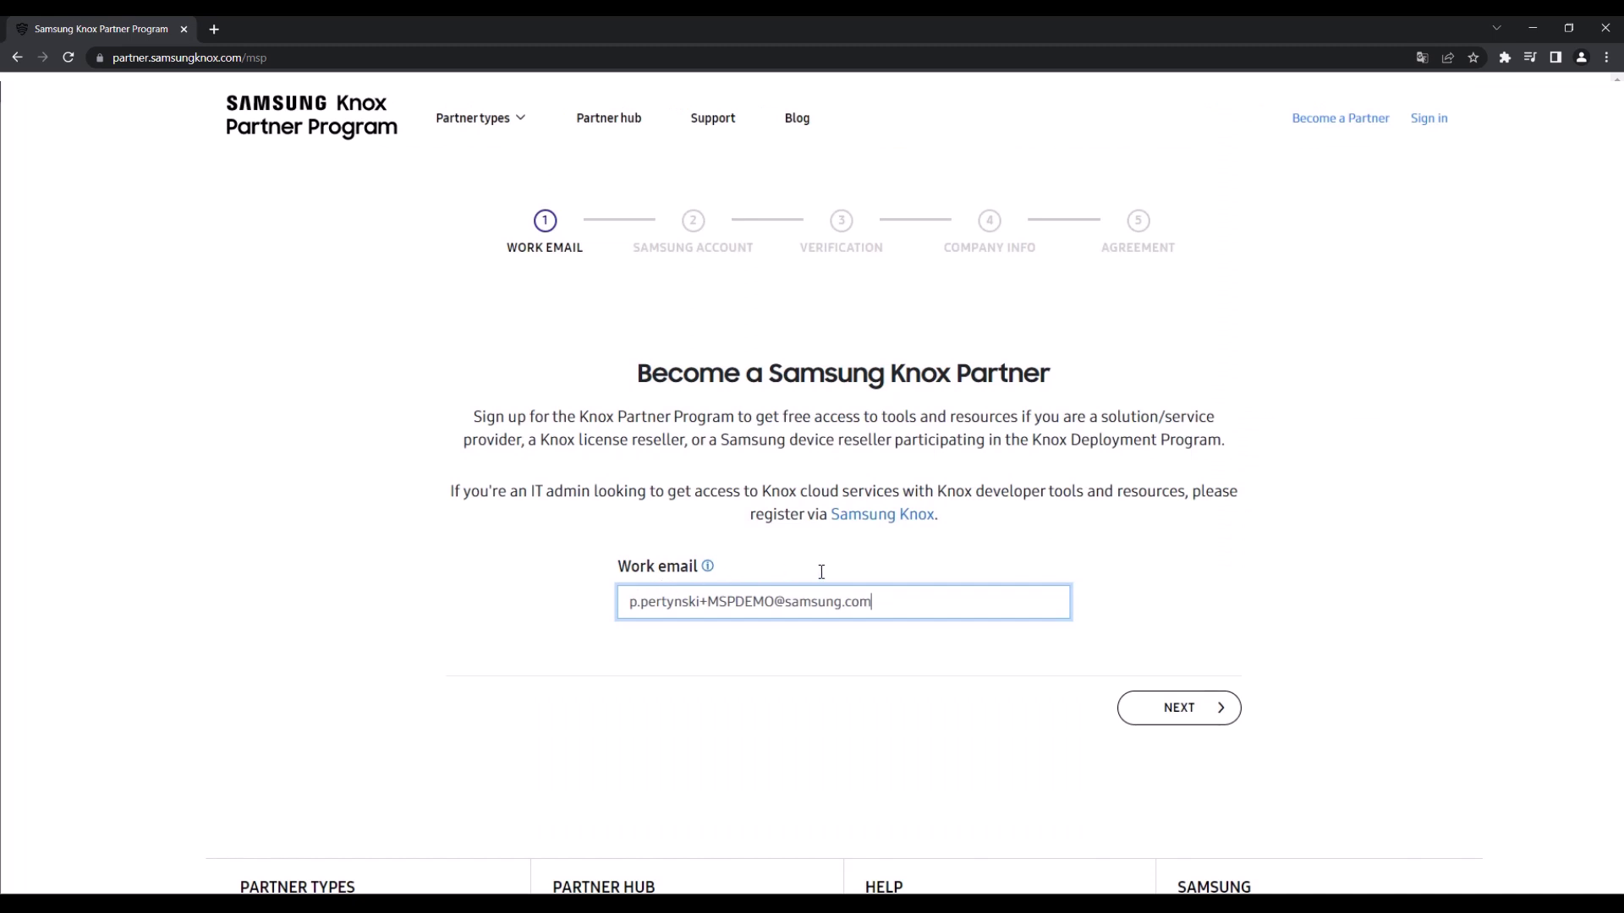
Step: Fill in company address, postal code and Communications industry, accept the MSP terms and submit
{"action": "left_click", "coordinate": [1172, 707]}
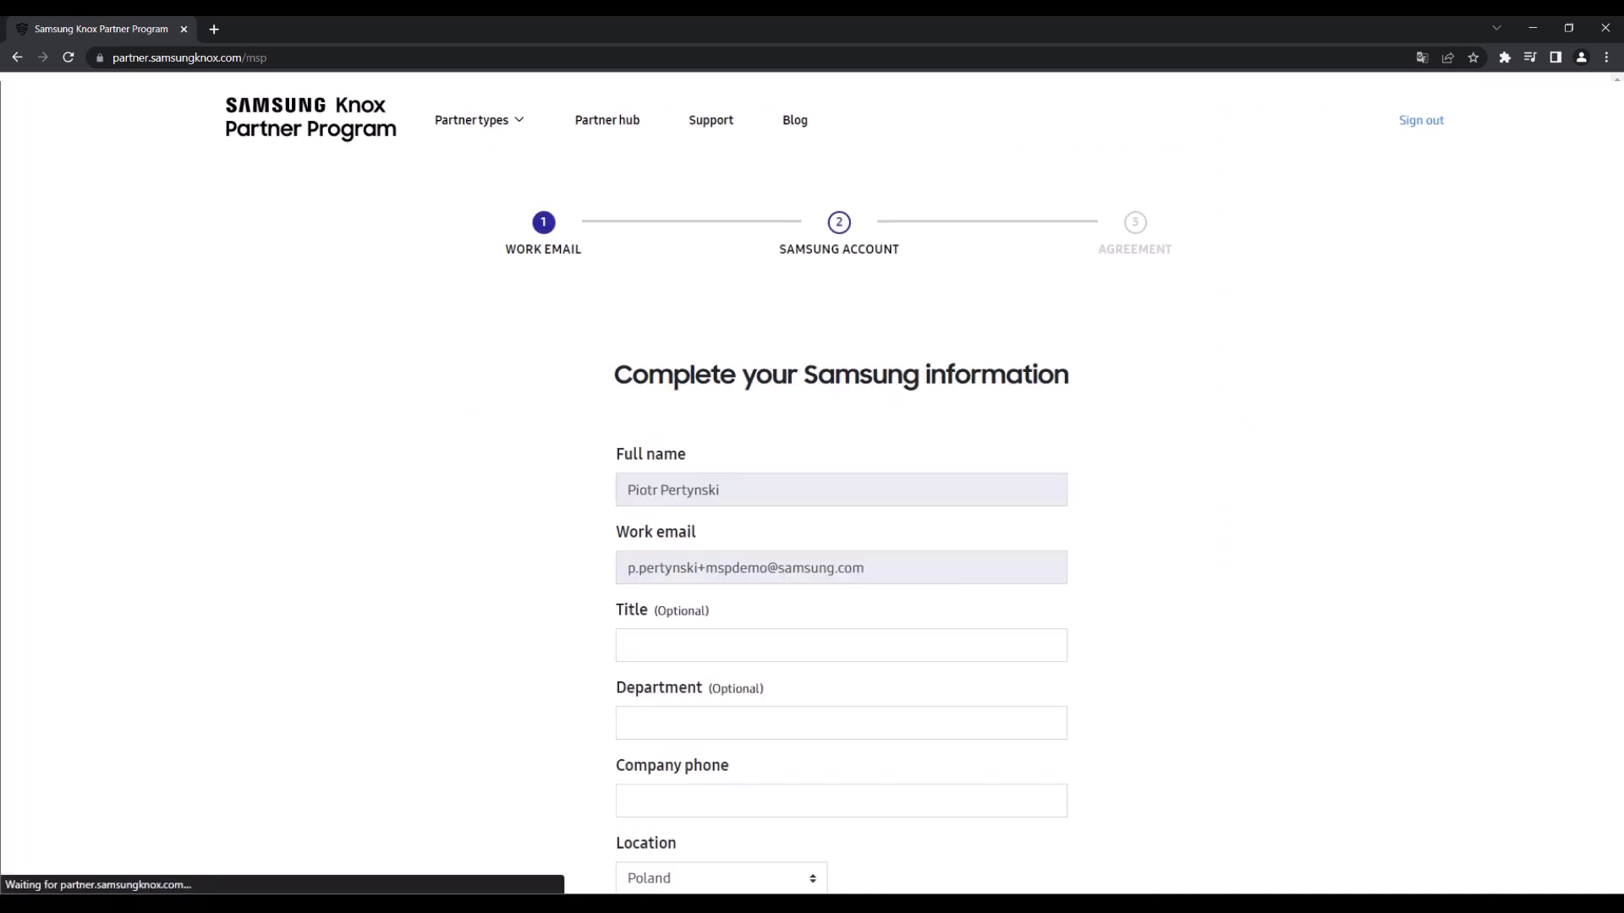
{"action": "left_click", "coordinate": [739, 504]}
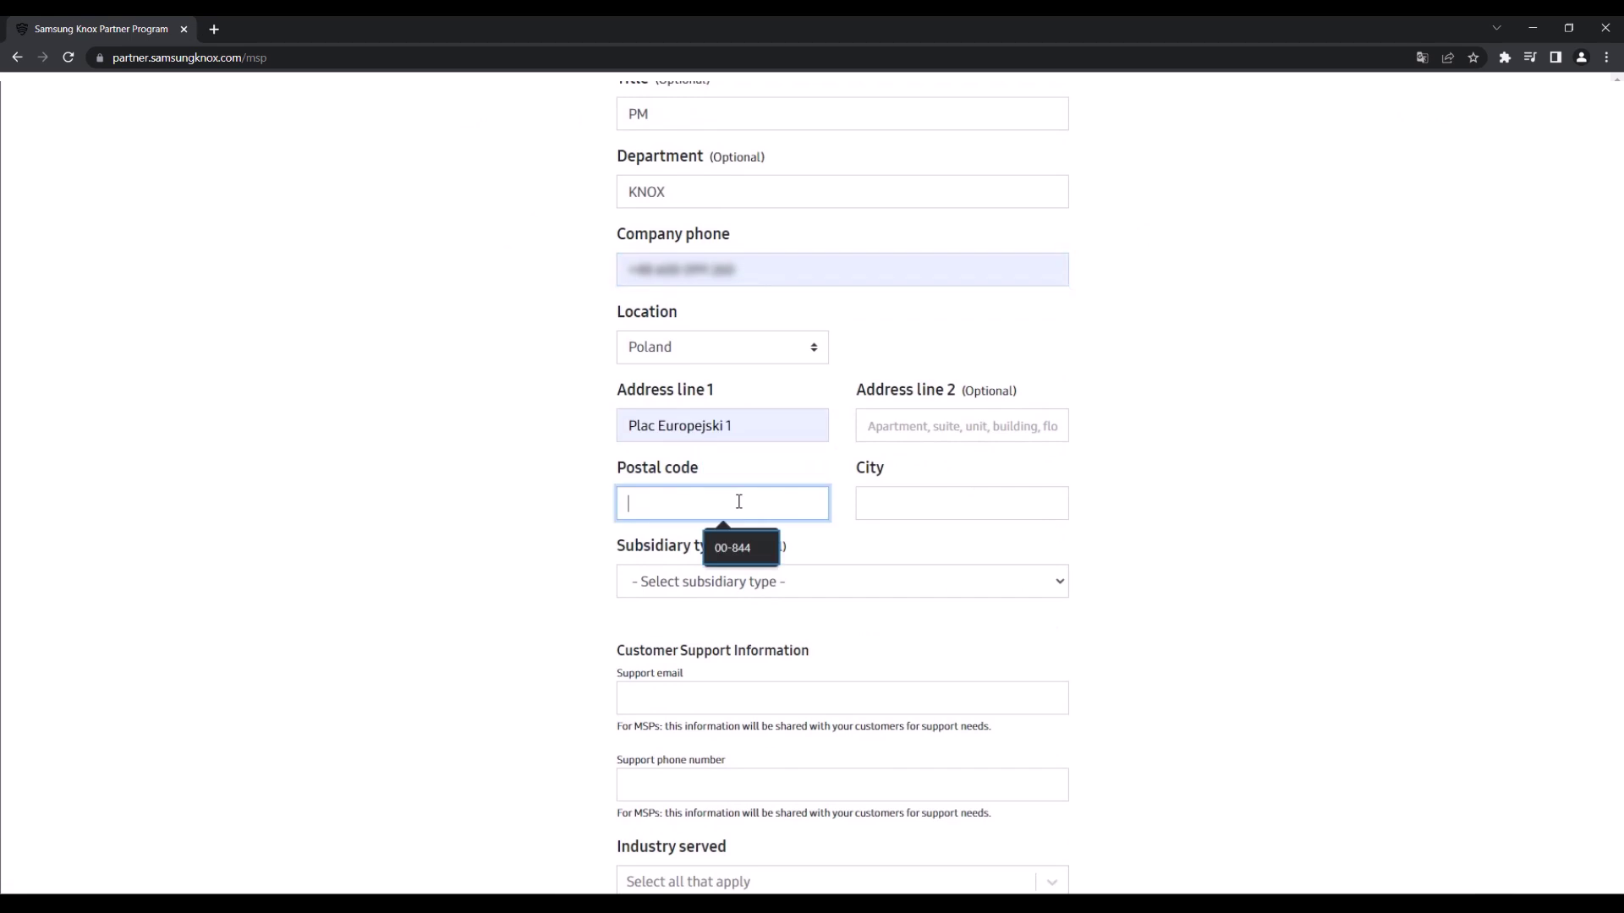
{"action": "left_click", "coordinate": [741, 546]}
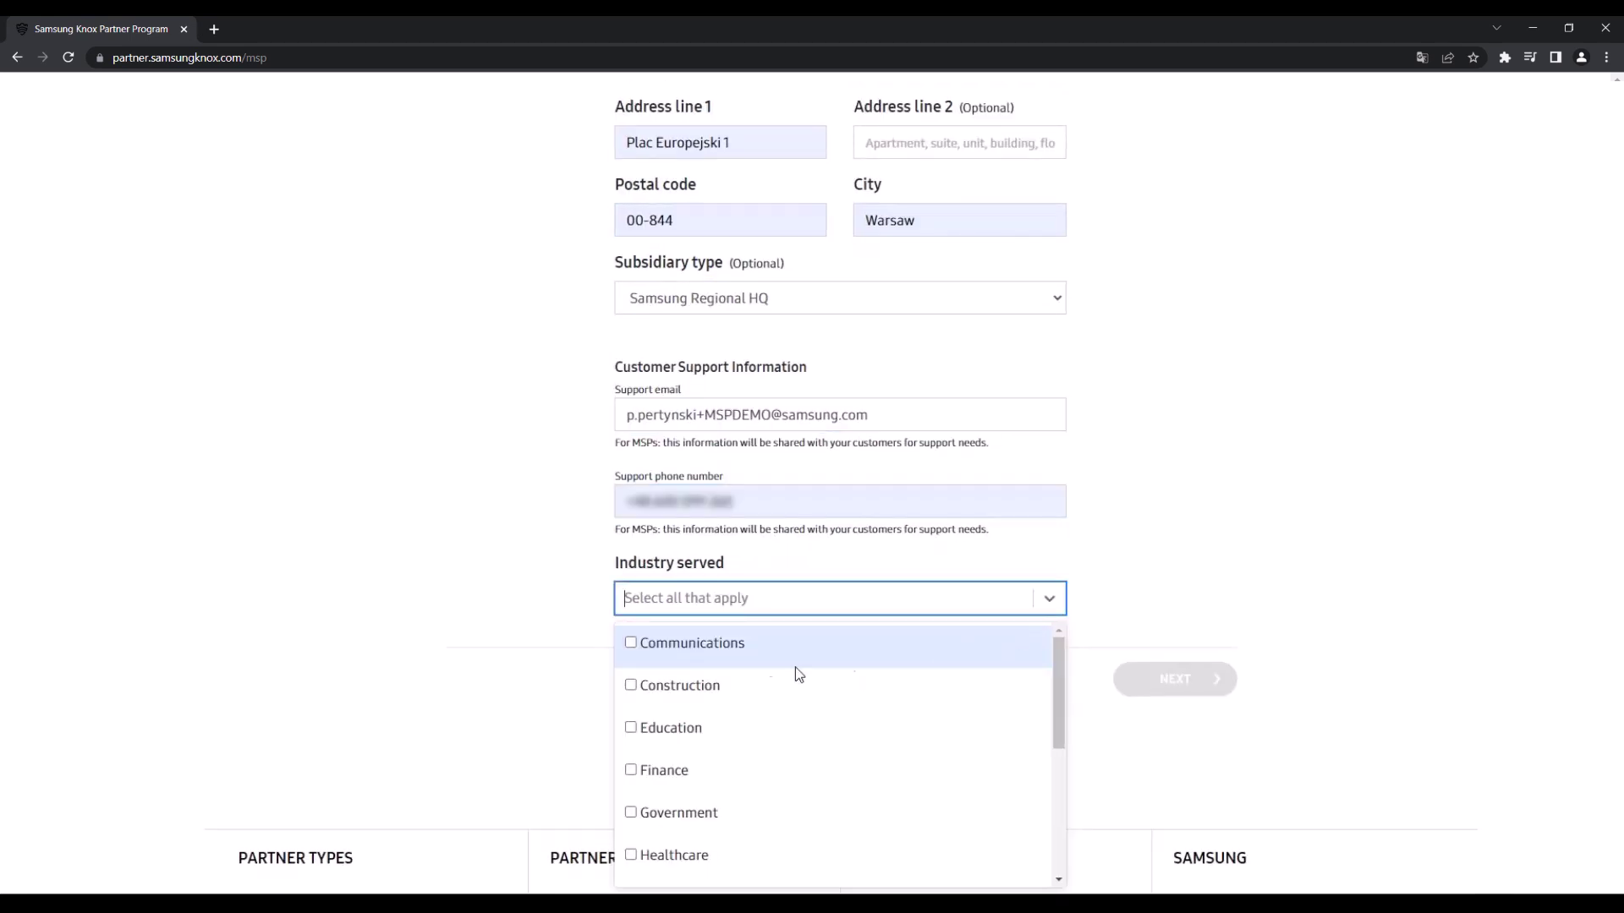
{"action": "left_click", "coordinate": [804, 647]}
{"action": "left_click", "coordinate": [1049, 597]}
{"action": "left_click", "coordinate": [1167, 680]}
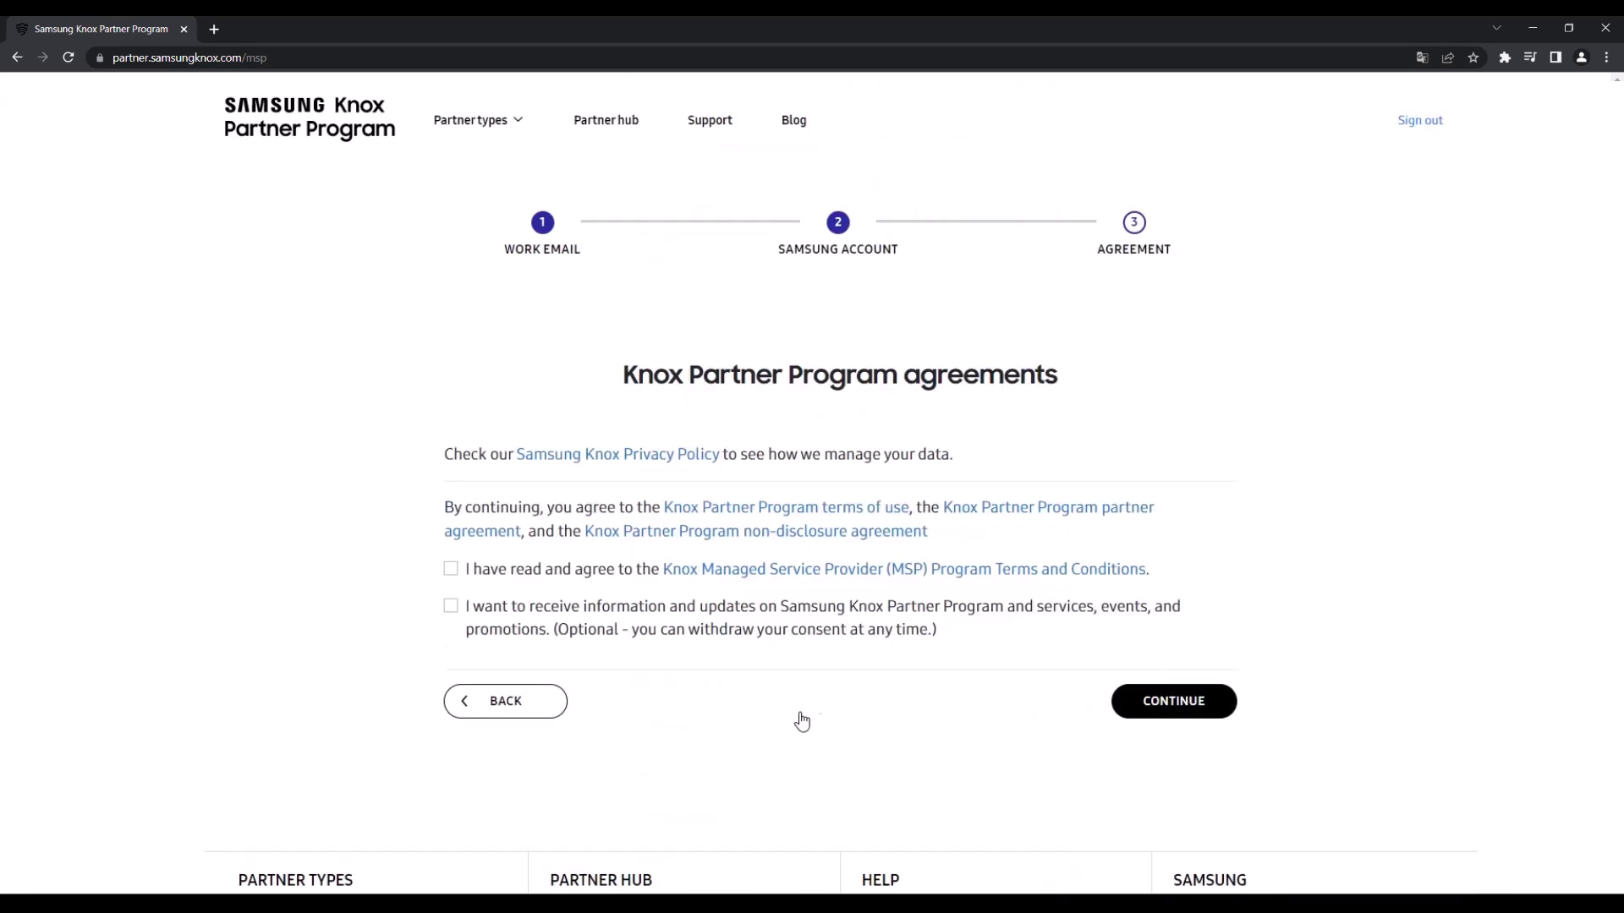
{"action": "left_click", "coordinate": [452, 570]}
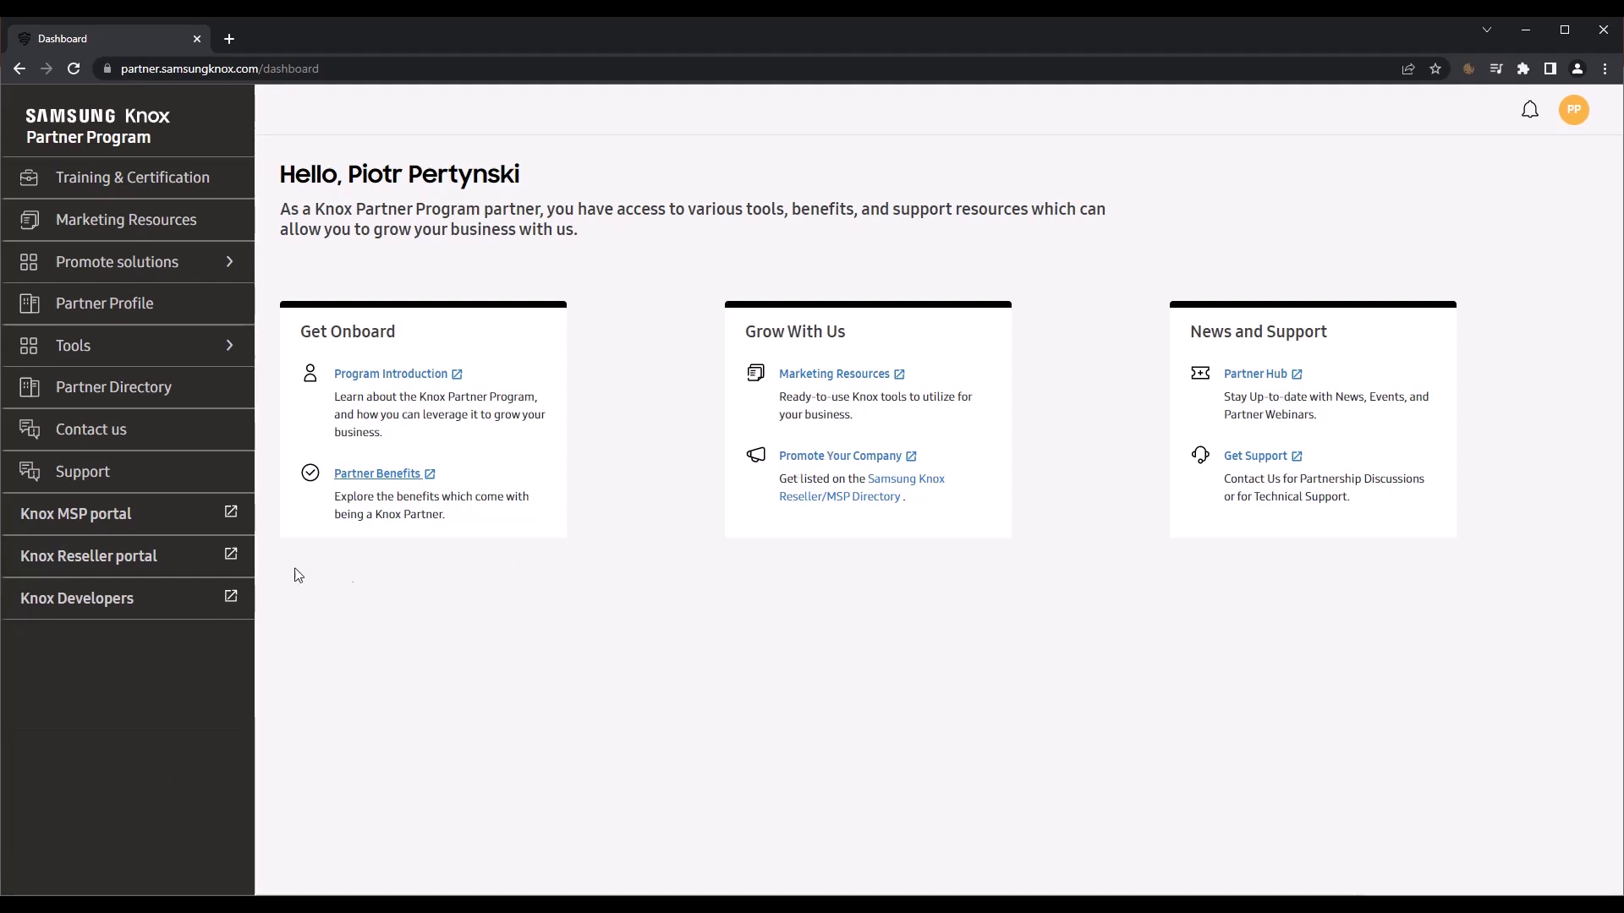
Step: Open the Knox MSP Portal from the partner dashboard sidebar
{"action": "left_click", "coordinate": [100, 512]}
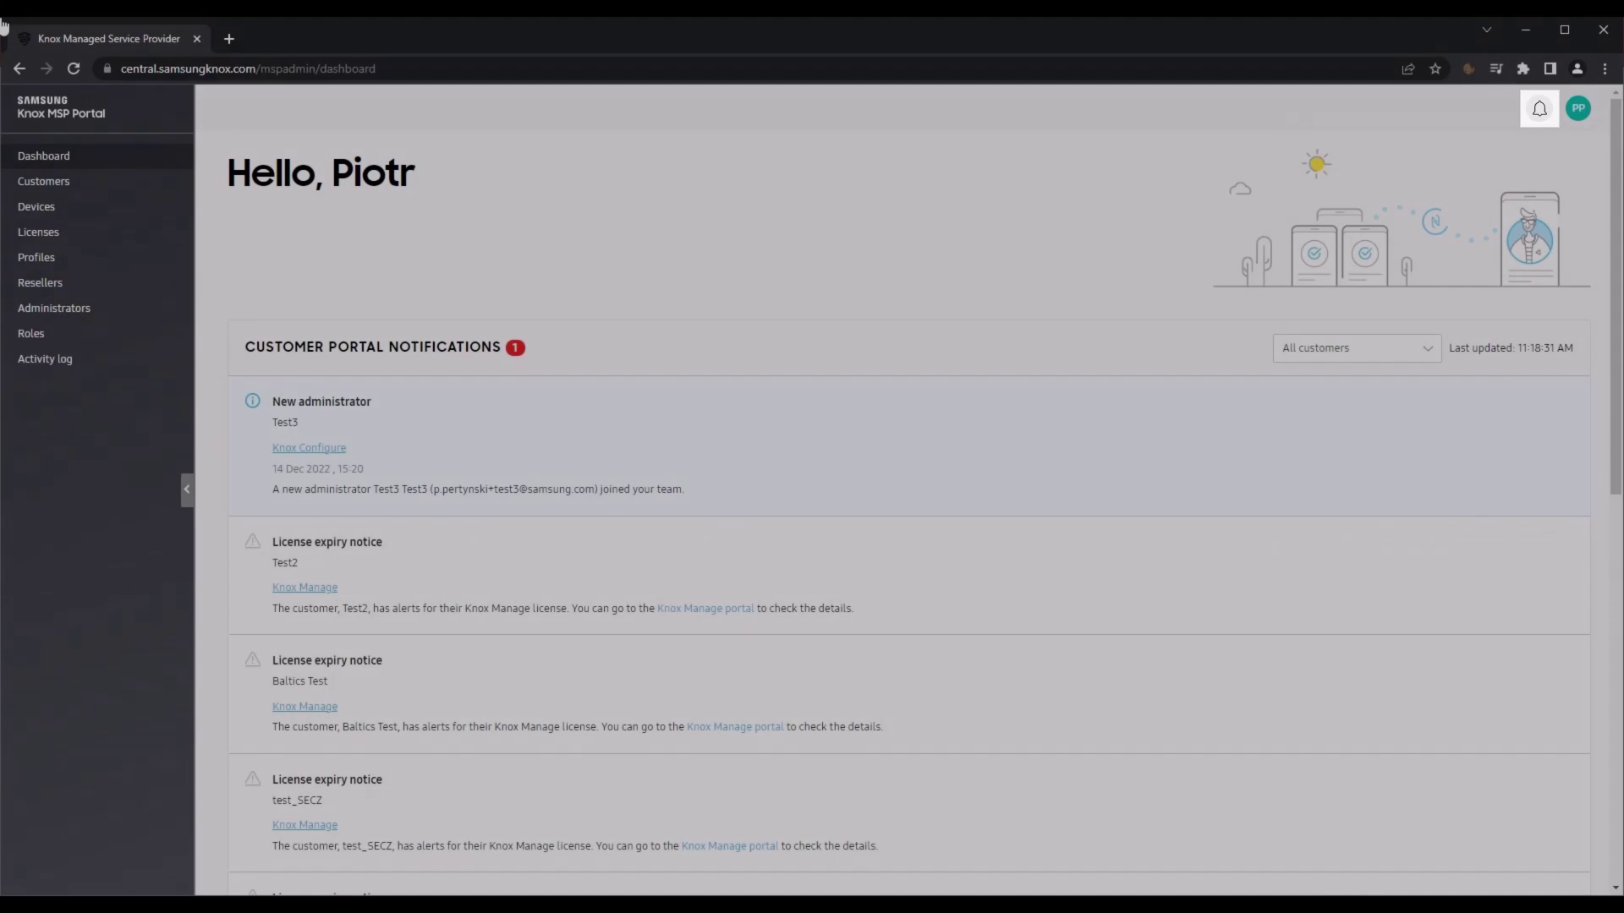
{"action": "left_click", "coordinate": [1546, 110]}
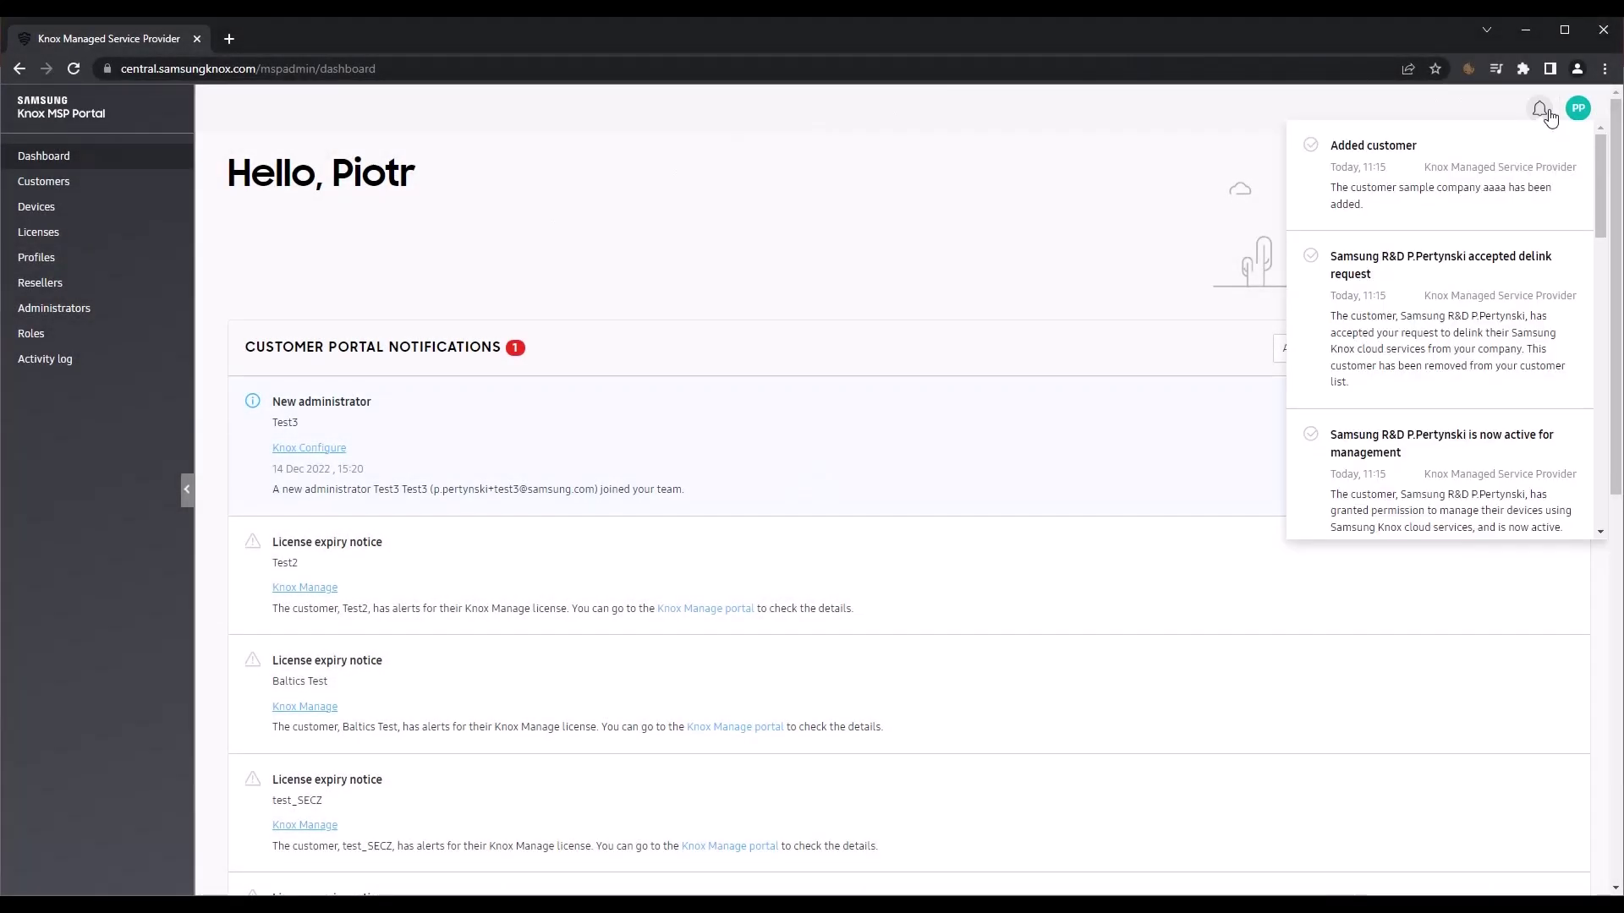
{"action": "scroll", "coordinate": [1497, 228], "scroll_direction": "down", "scroll_amount": 5}
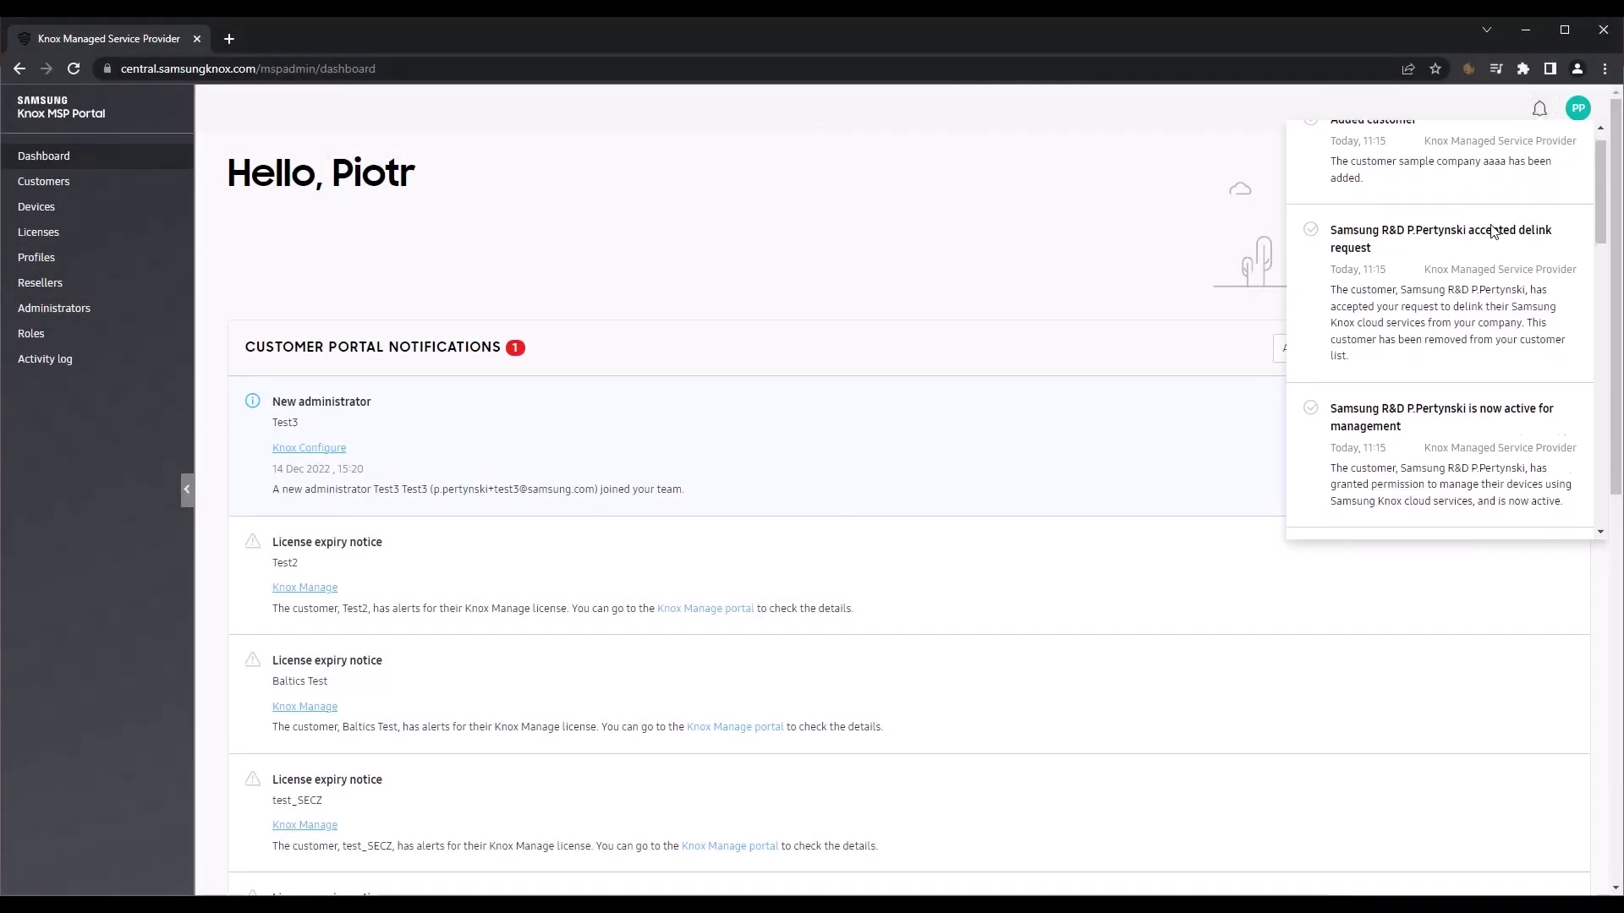
{"action": "scroll", "coordinate": [1492, 232], "scroll_direction": "down", "scroll_amount": 2}
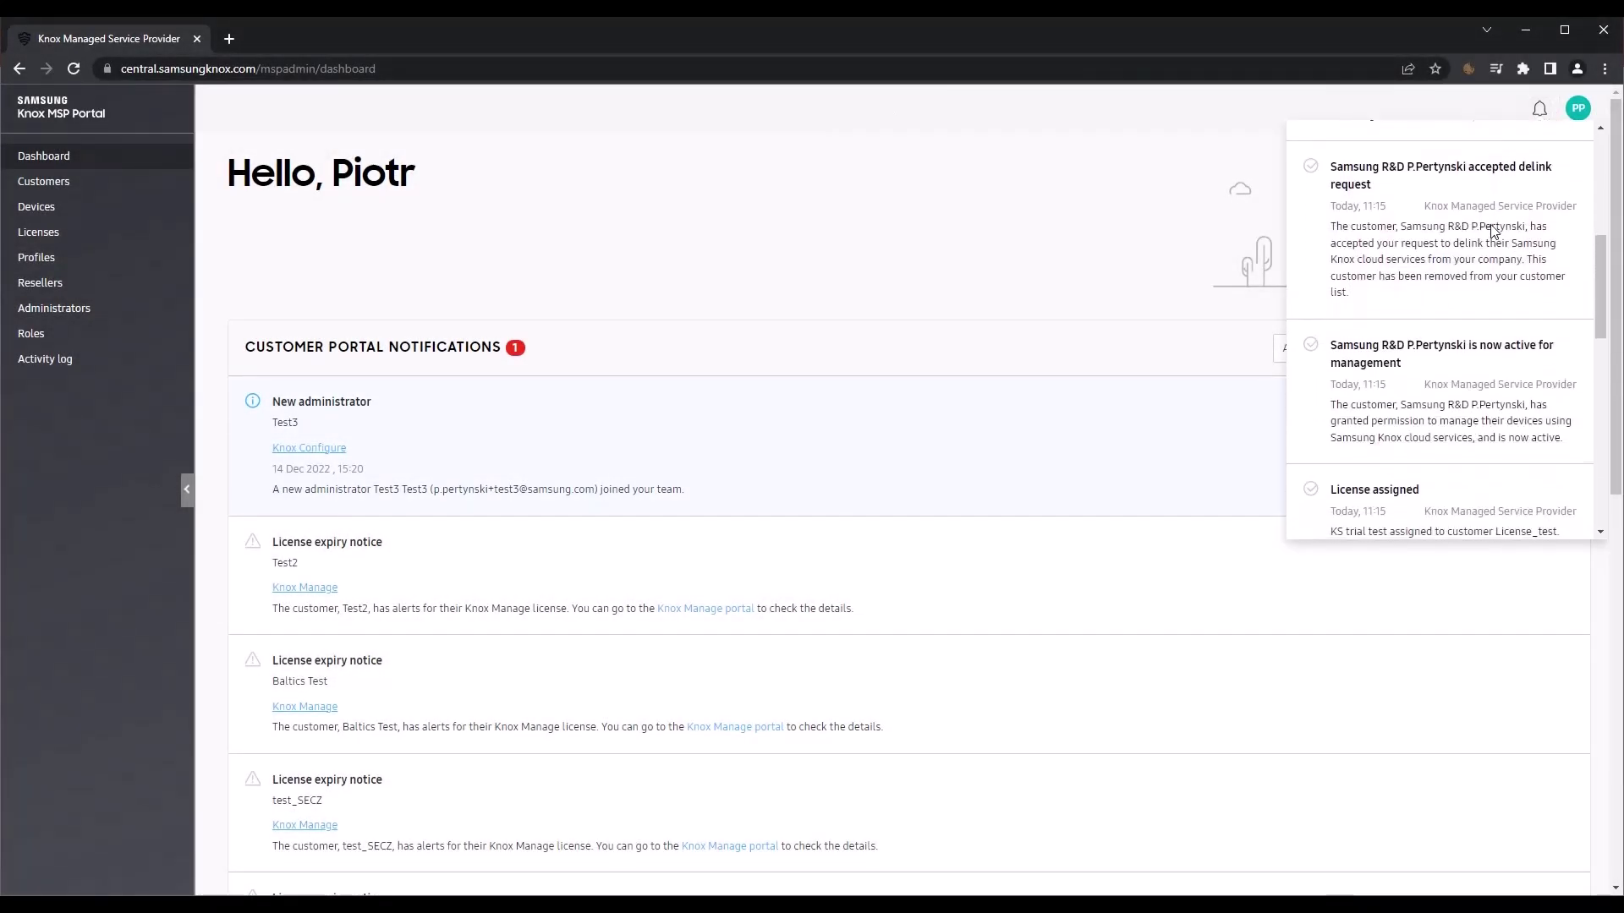
{"action": "left_click", "coordinate": [1540, 110]}
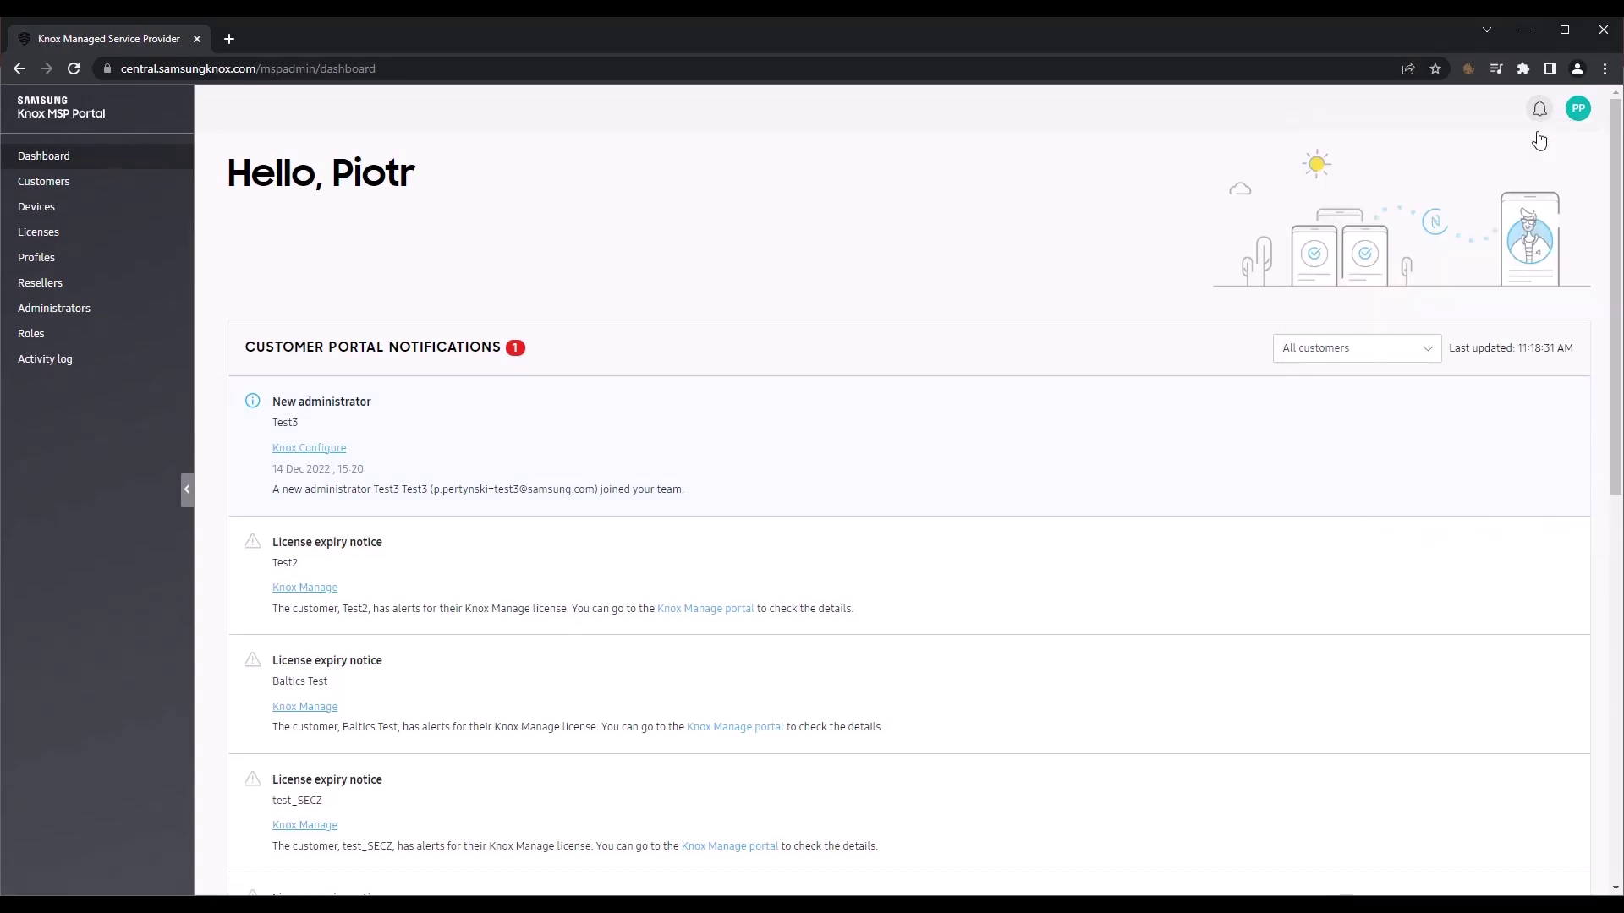
{"action": "left_click", "coordinate": [1578, 109]}
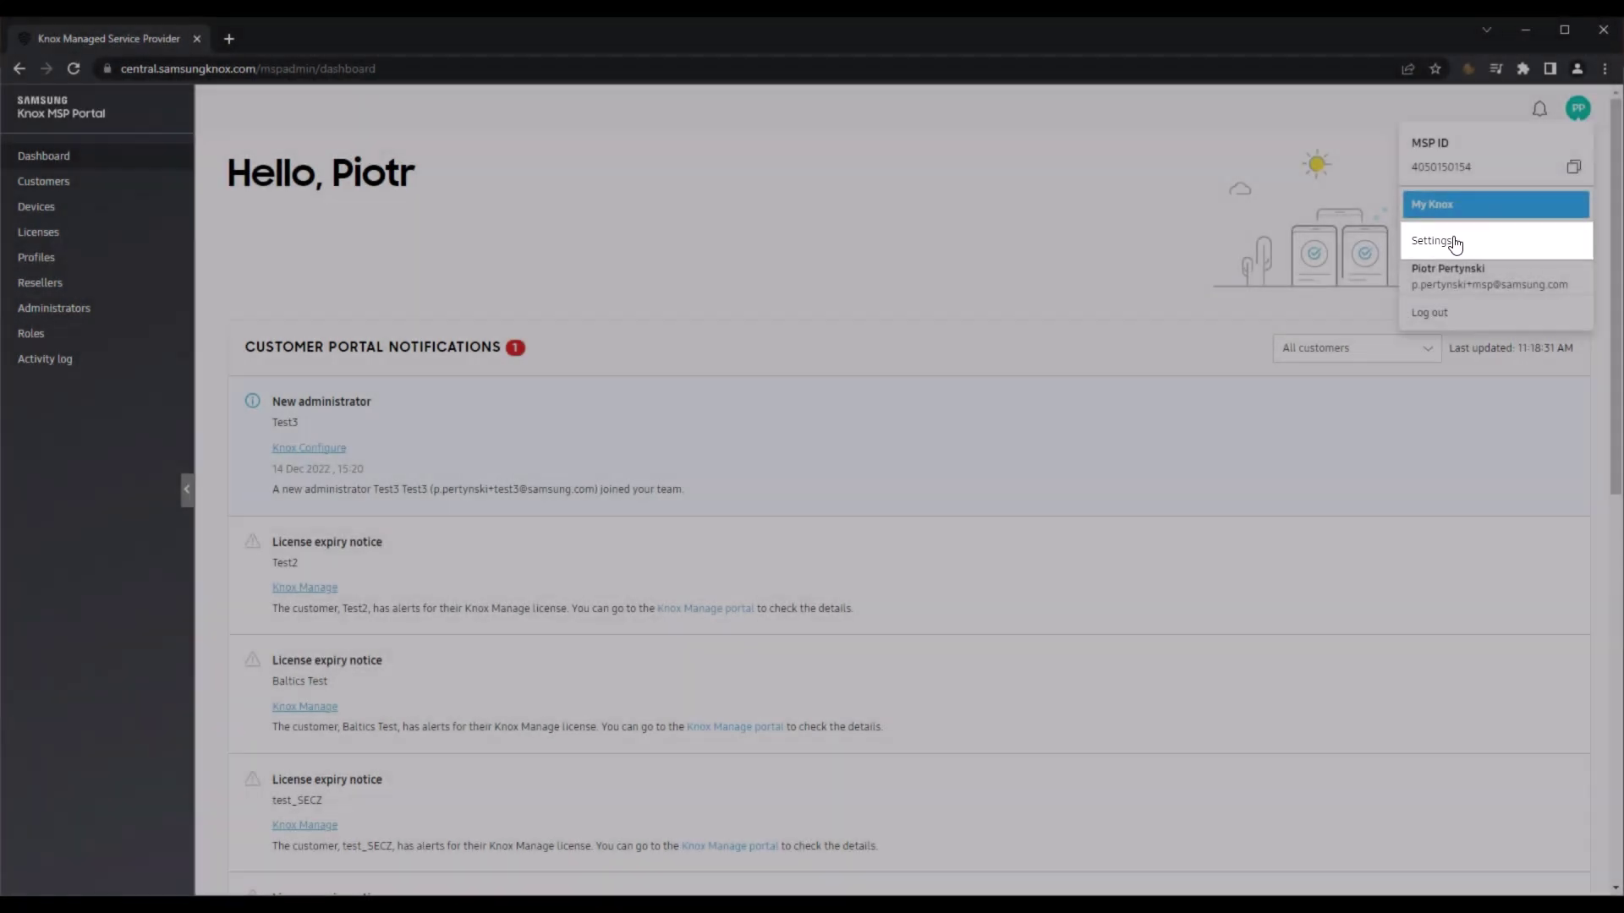
{"action": "left_click", "coordinate": [1453, 240]}
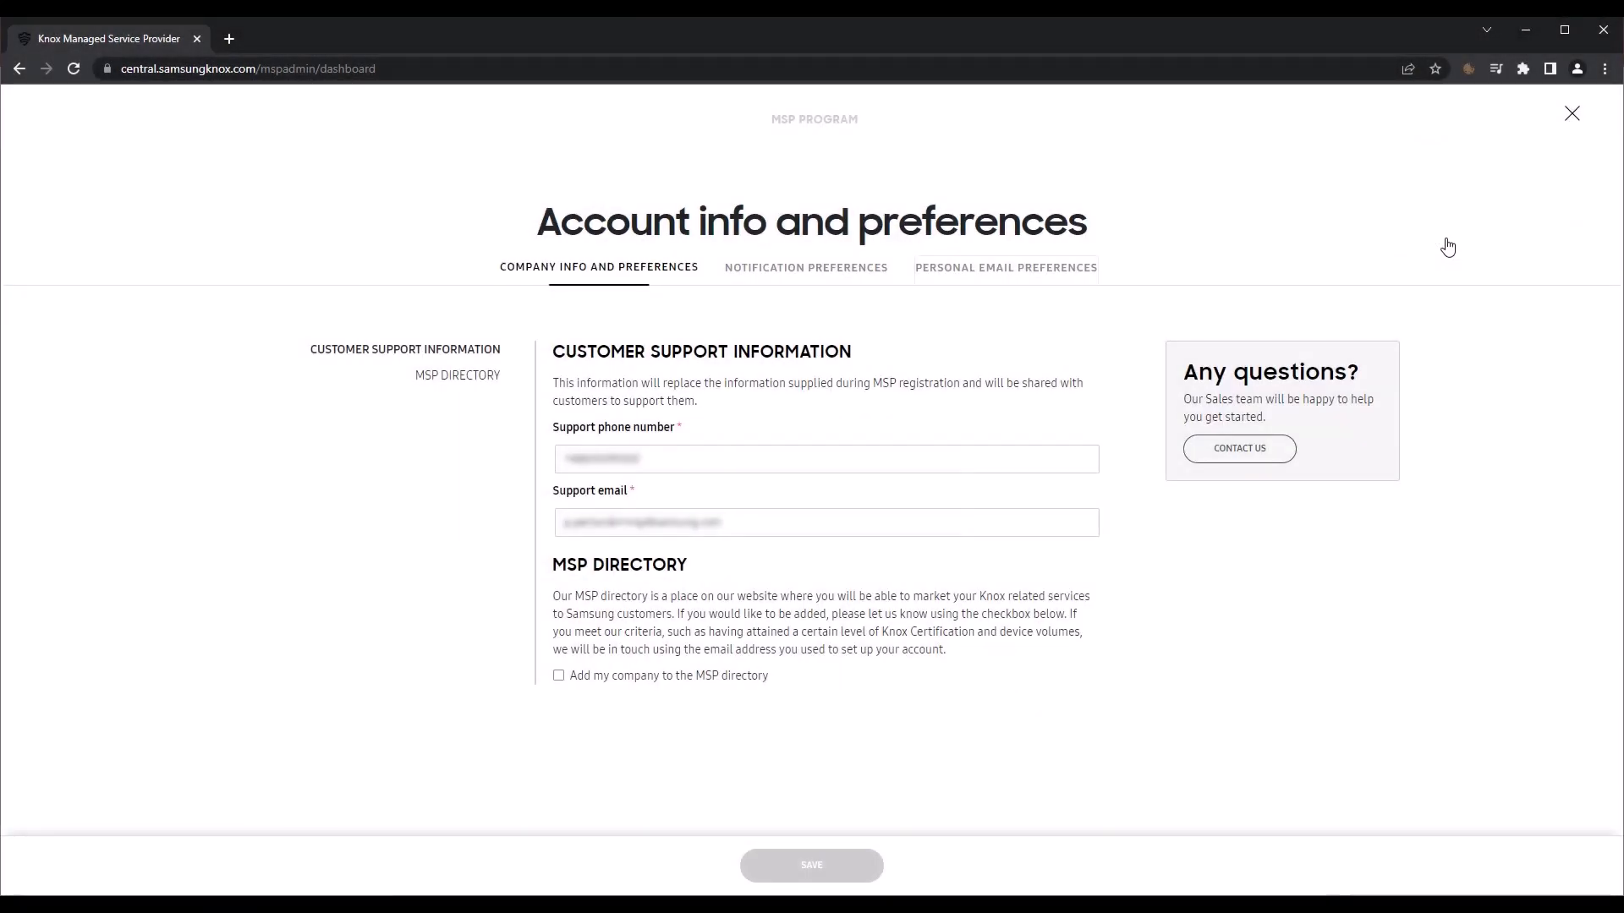
{"action": "left_click", "coordinate": [826, 268]}
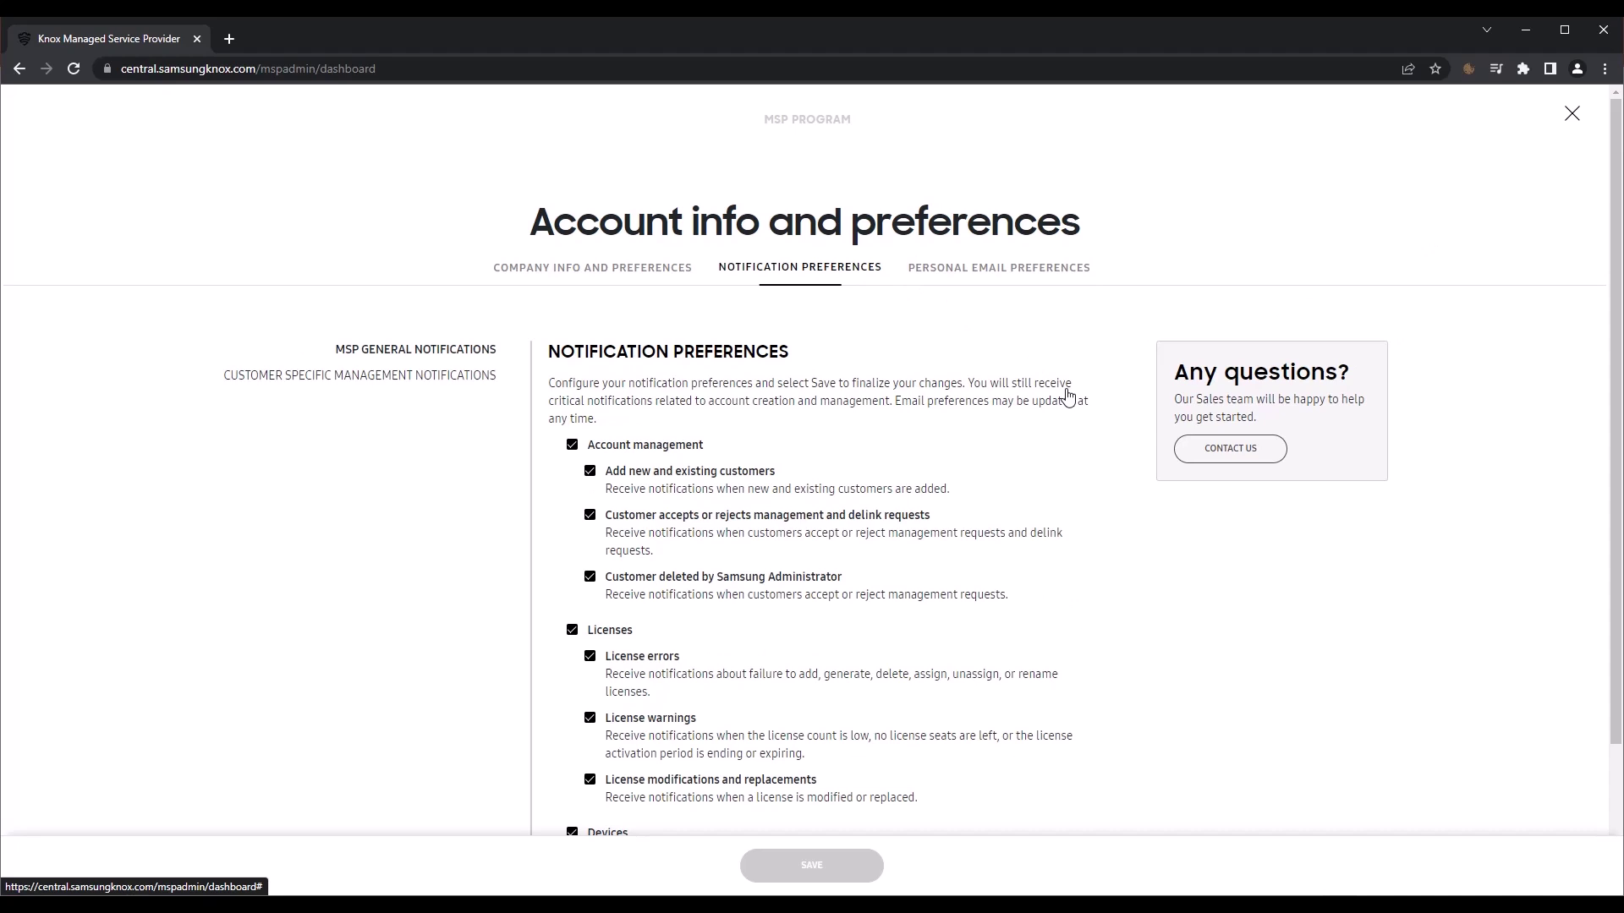
{"action": "scroll", "coordinate": [1166, 582], "scroll_direction": "down", "scroll_amount": 2}
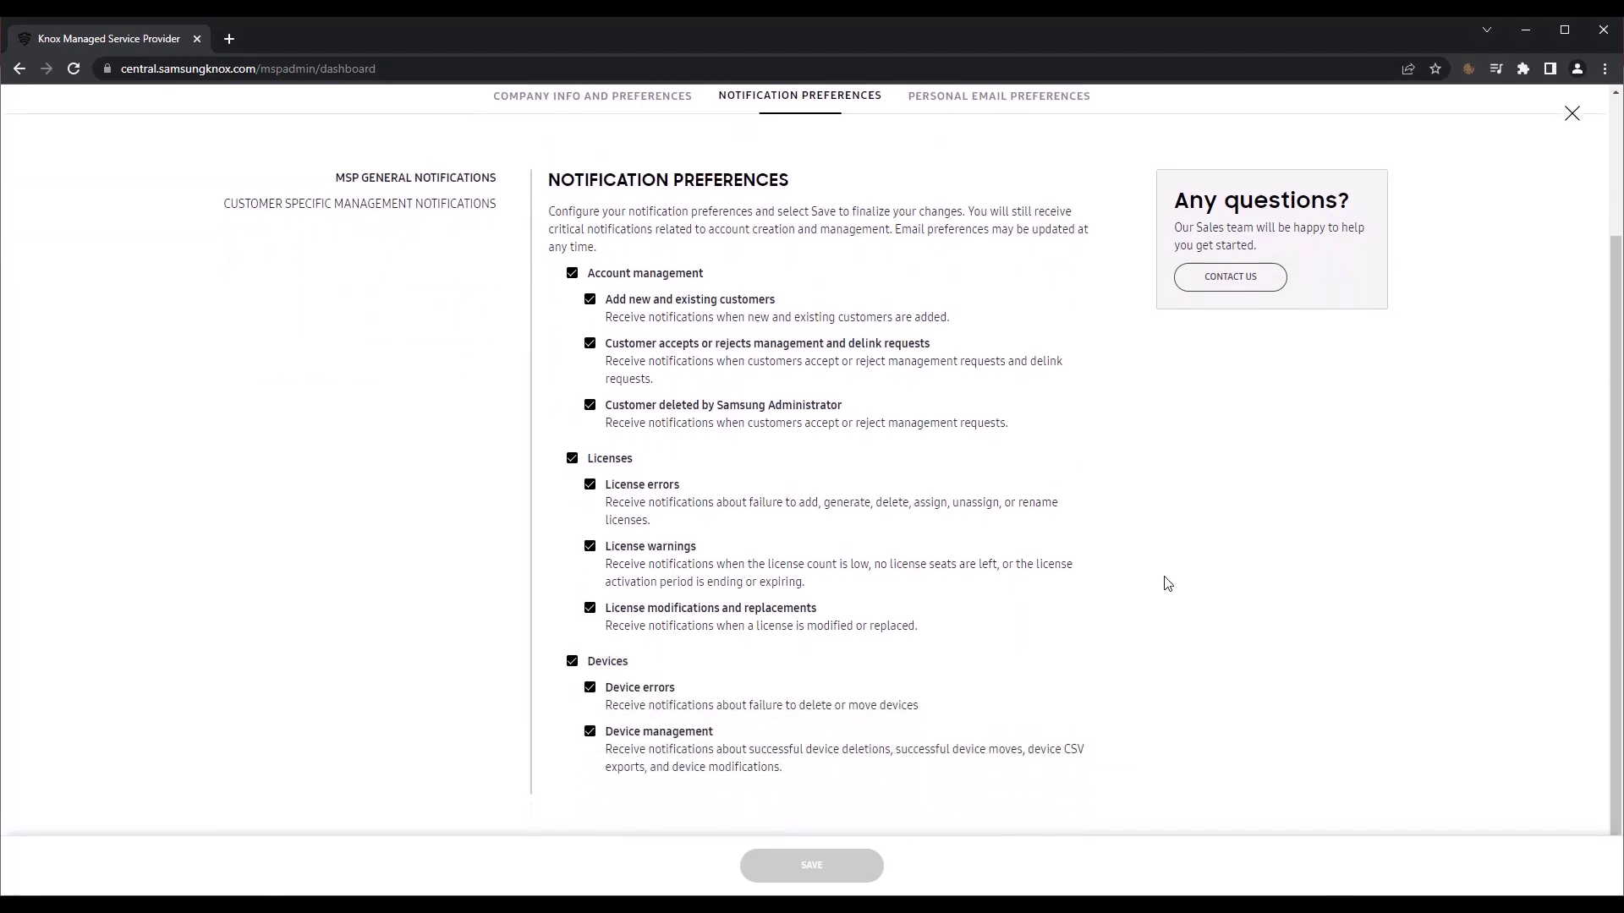
{"action": "left_click", "coordinate": [1572, 116]}
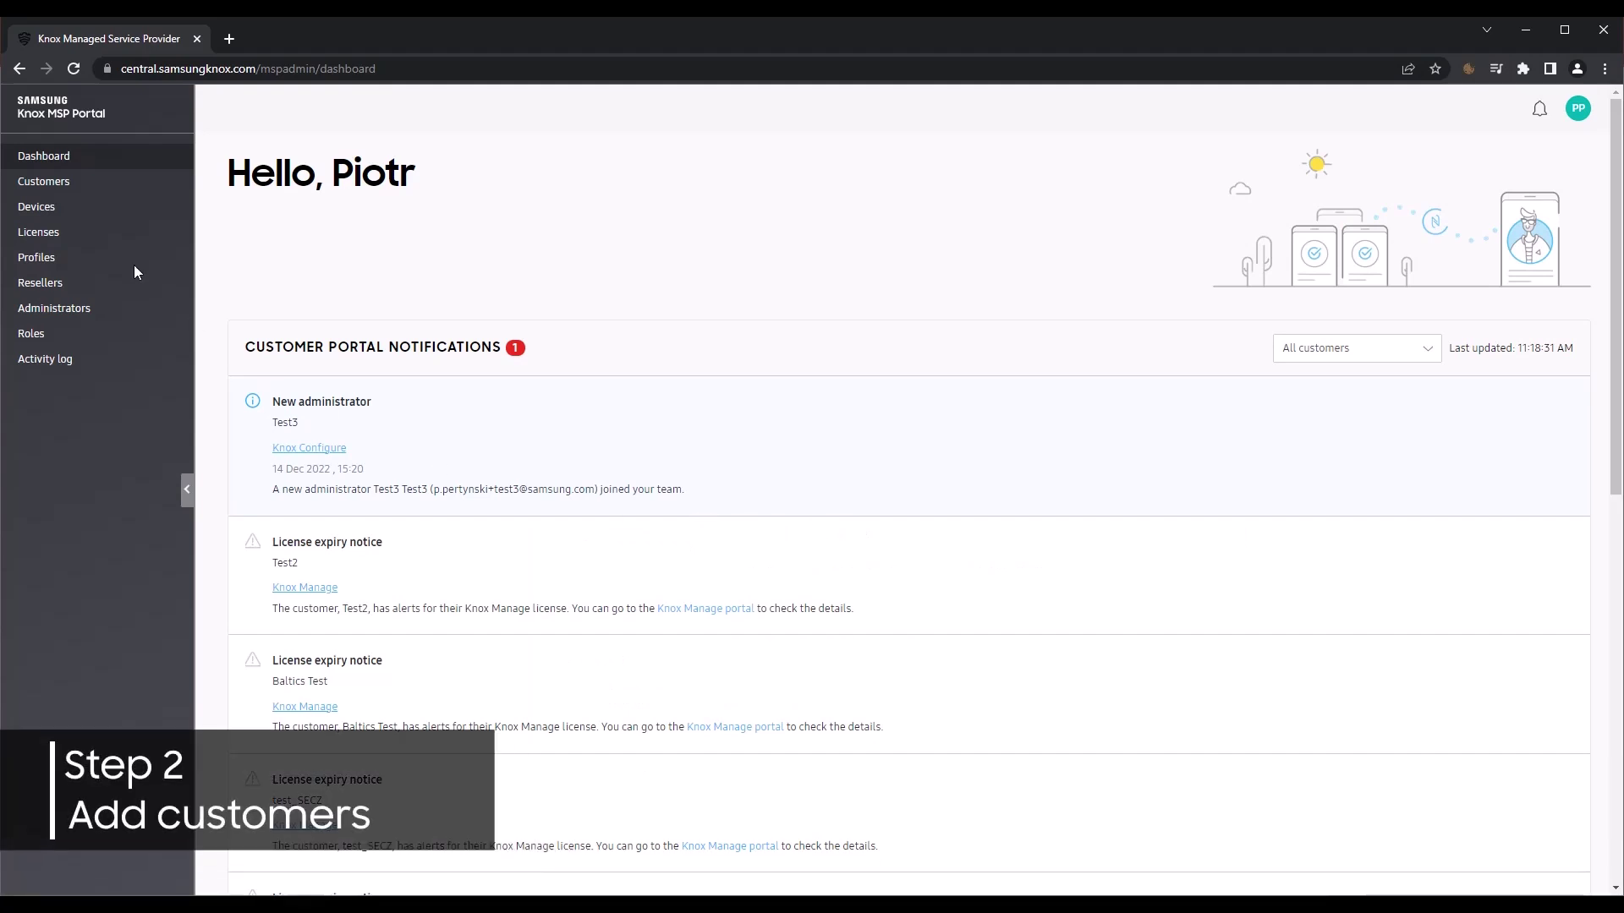
Step: In Customers > Add Customer, paste the existing Knox Customer ID and look it up
{"action": "left_click", "coordinate": [64, 185]}
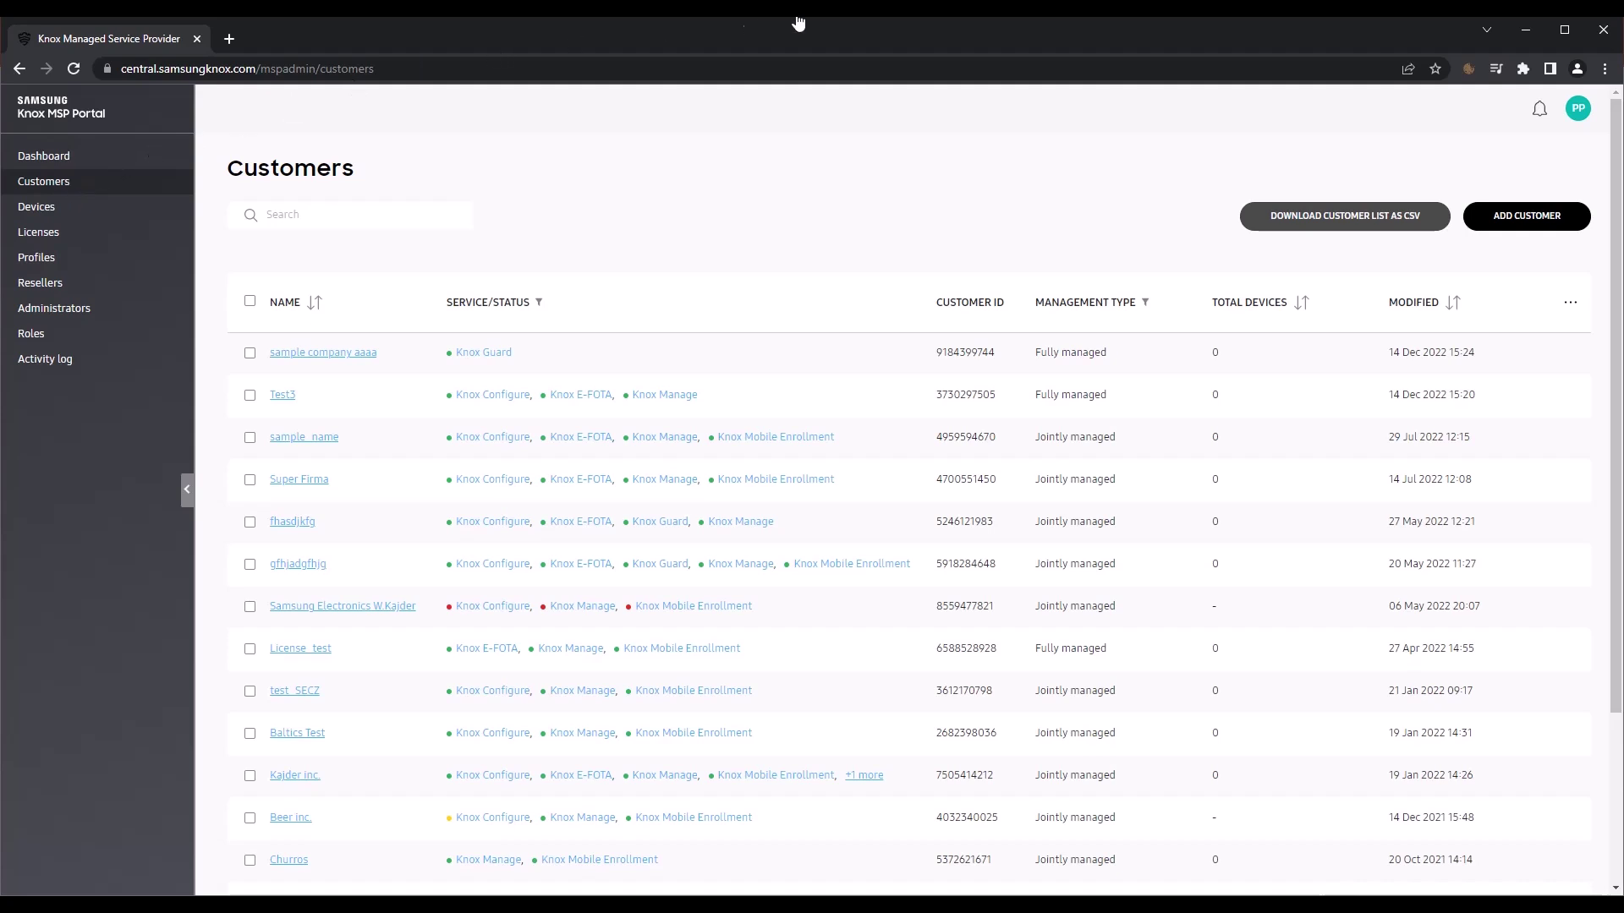
{"action": "left_click", "coordinate": [1518, 217]}
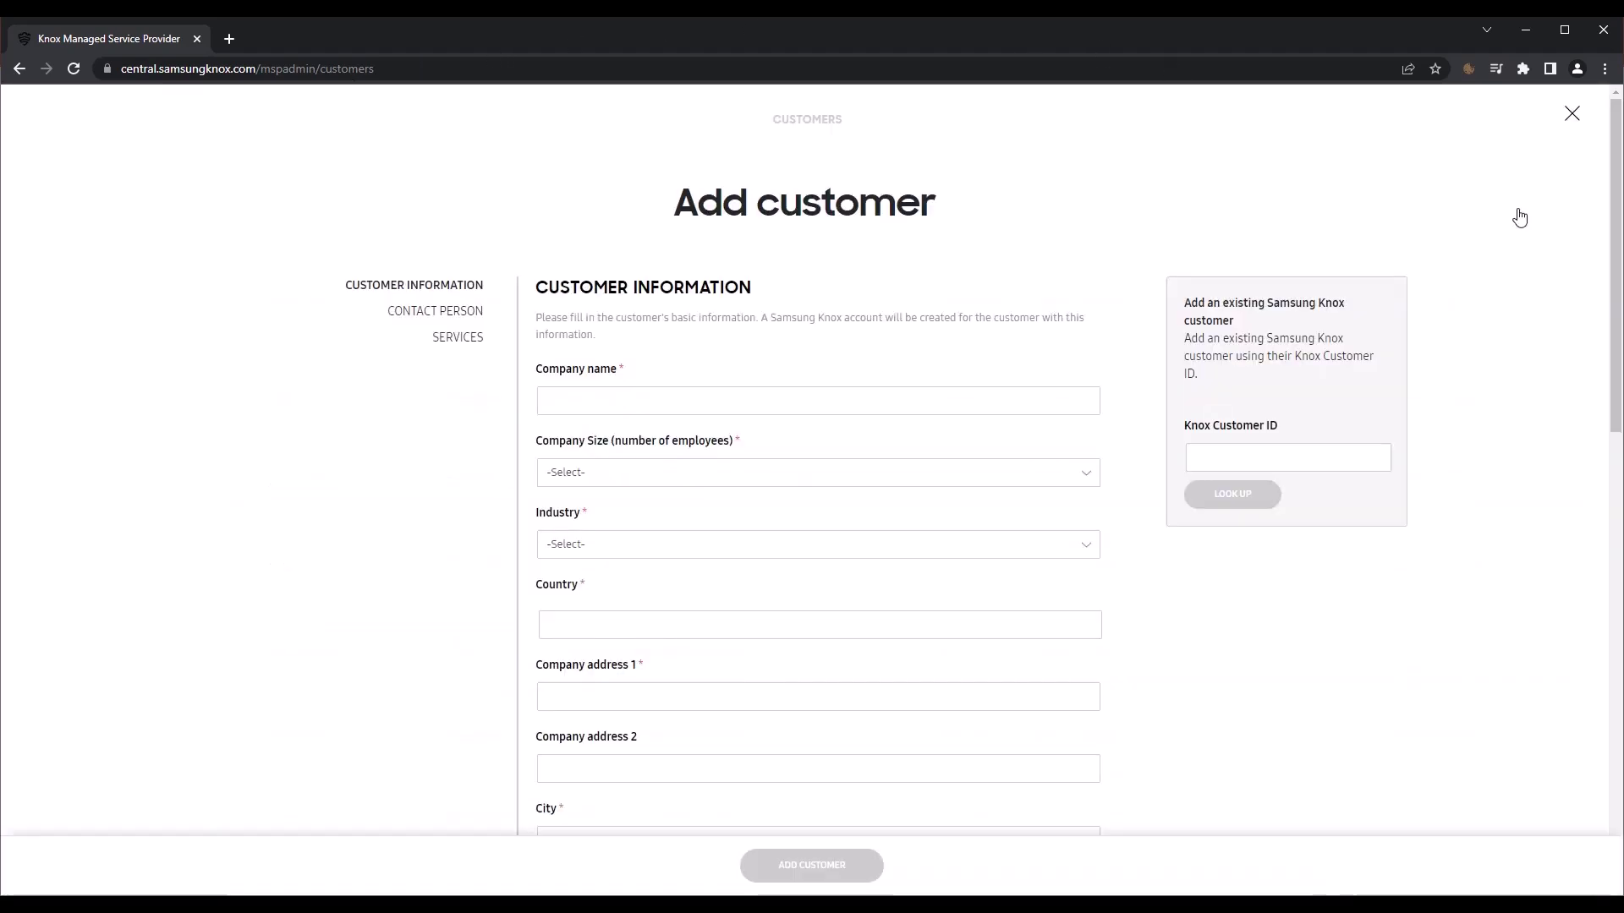
{"action": "left_click", "coordinate": [1249, 463]}
{"action": "key", "text": "ctrl+v"}
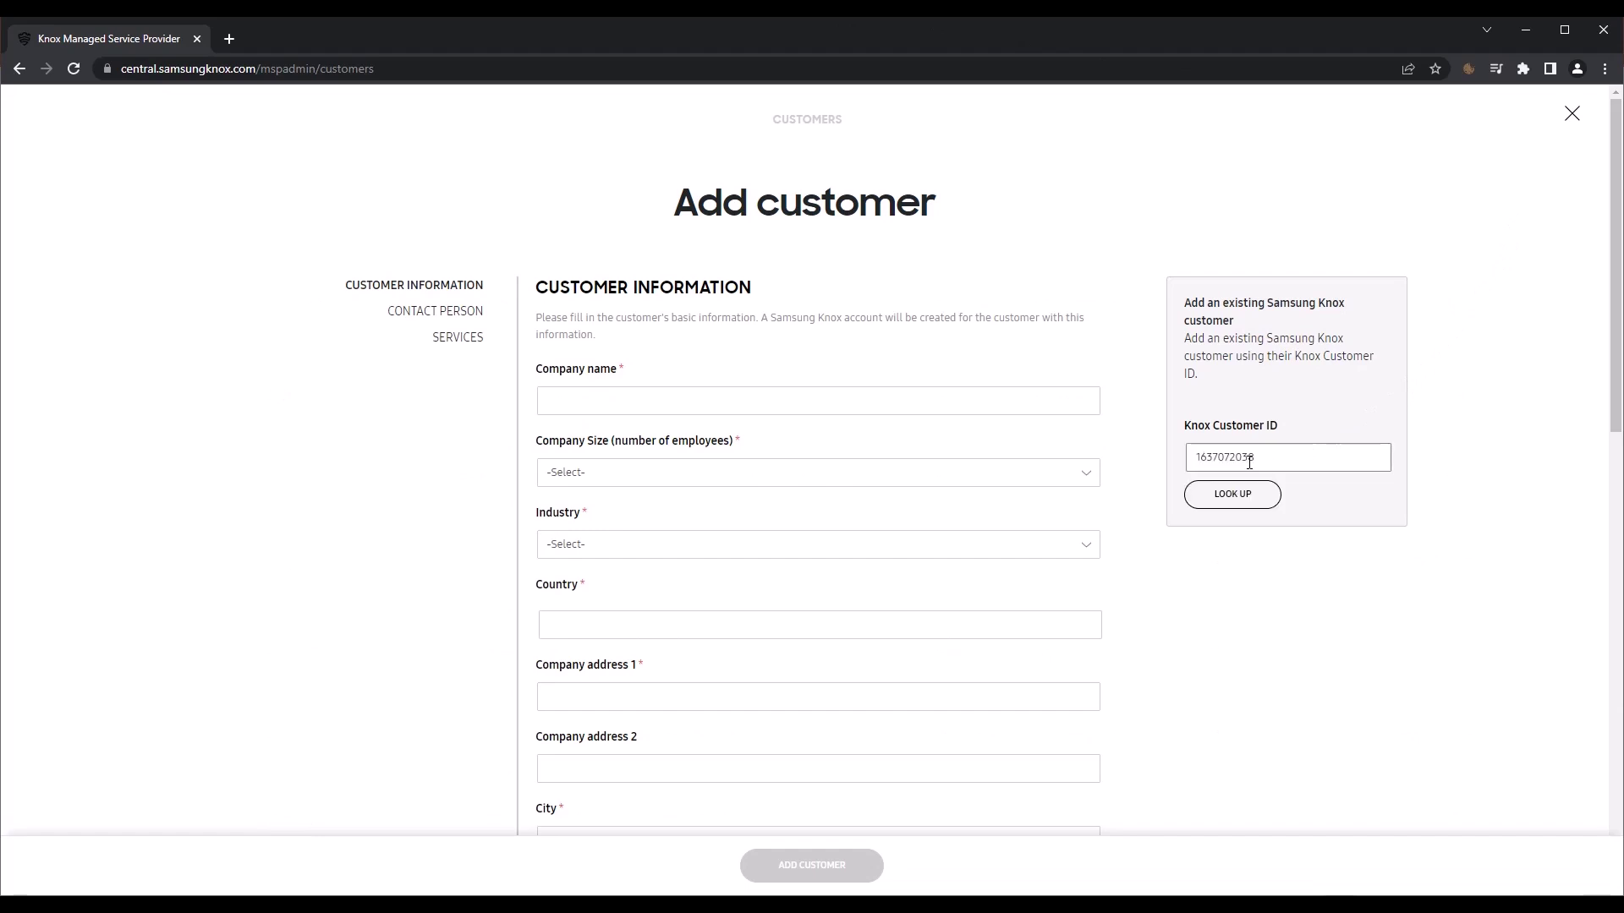
{"action": "left_click", "coordinate": [1240, 497]}
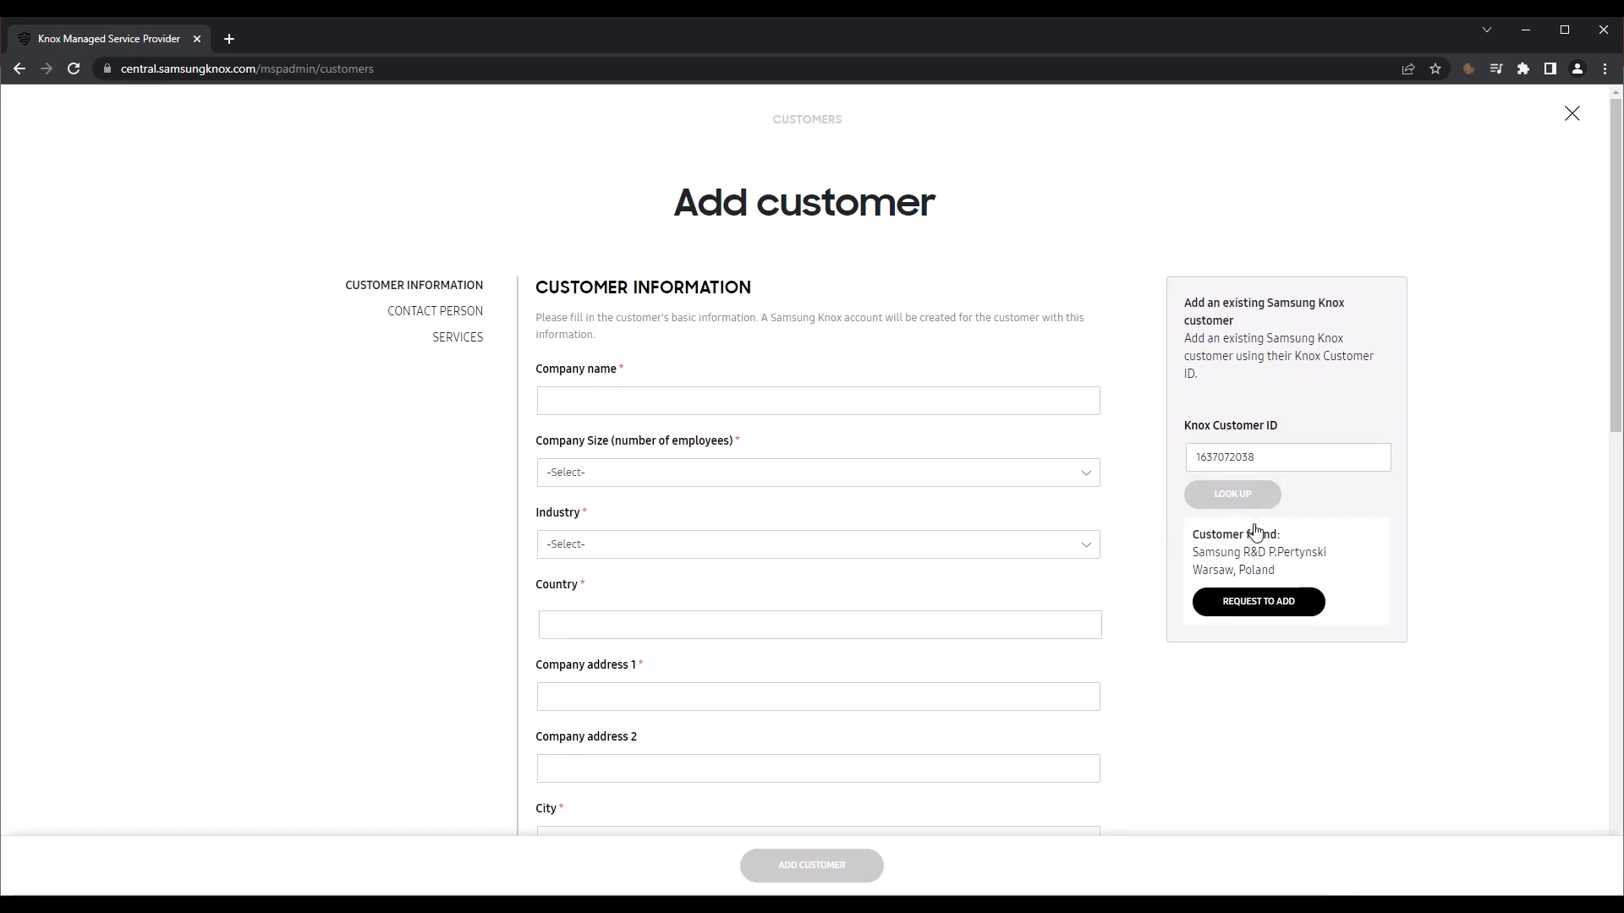
Step: Add company 'Sample Company', size 1000+, industry Professional Services, country Poland
{"action": "left_click", "coordinate": [1251, 620]}
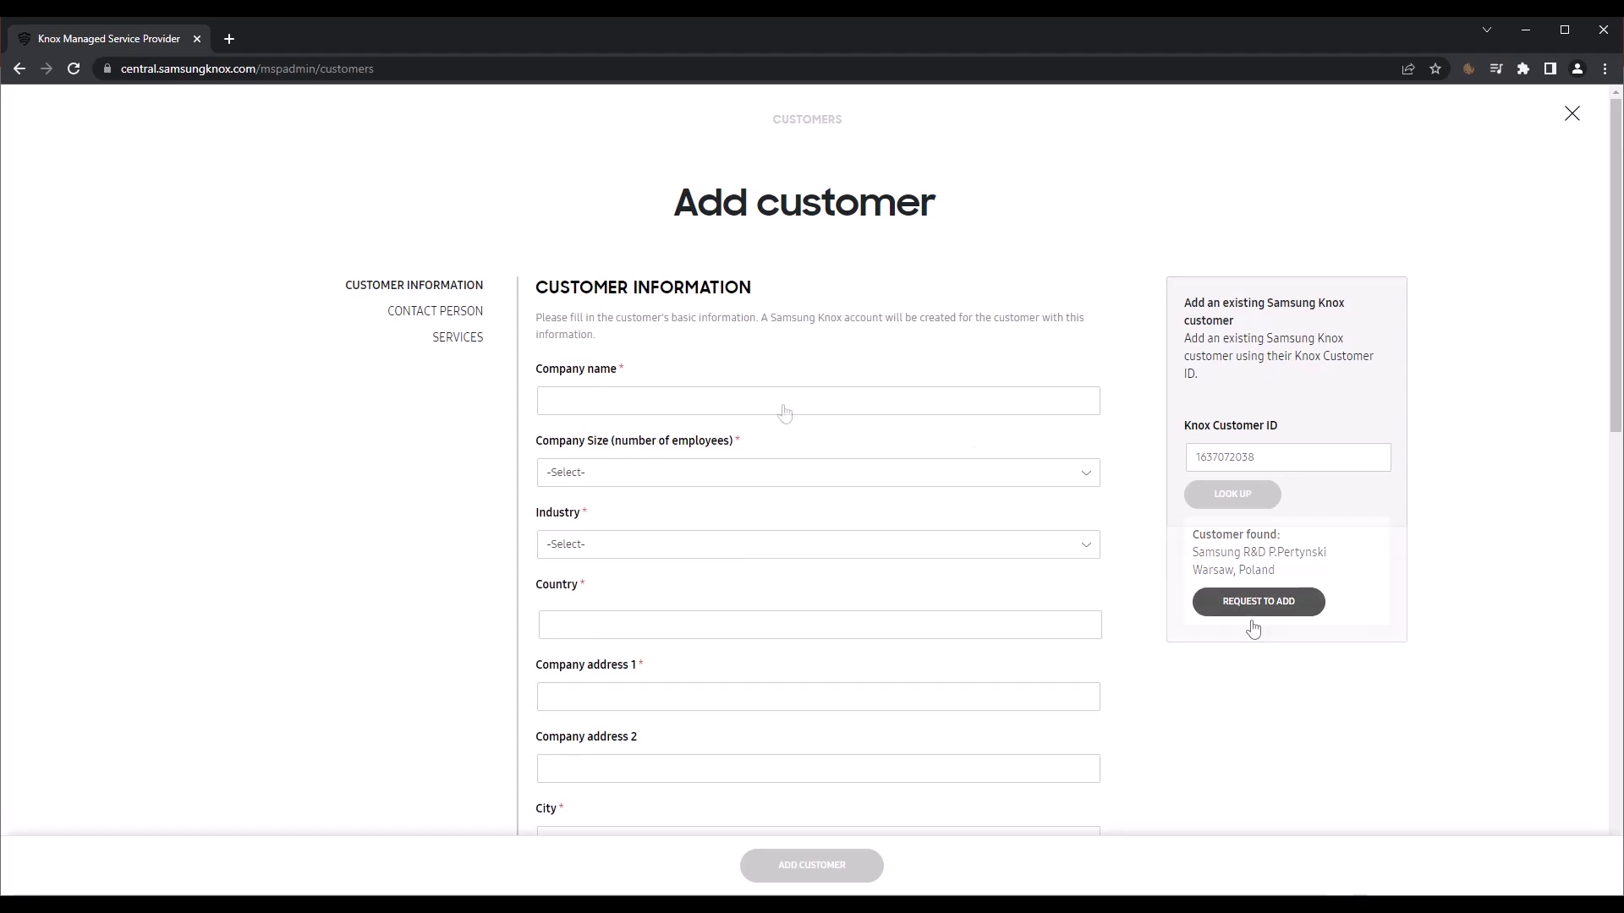
{"action": "left_click", "coordinate": [769, 401]}
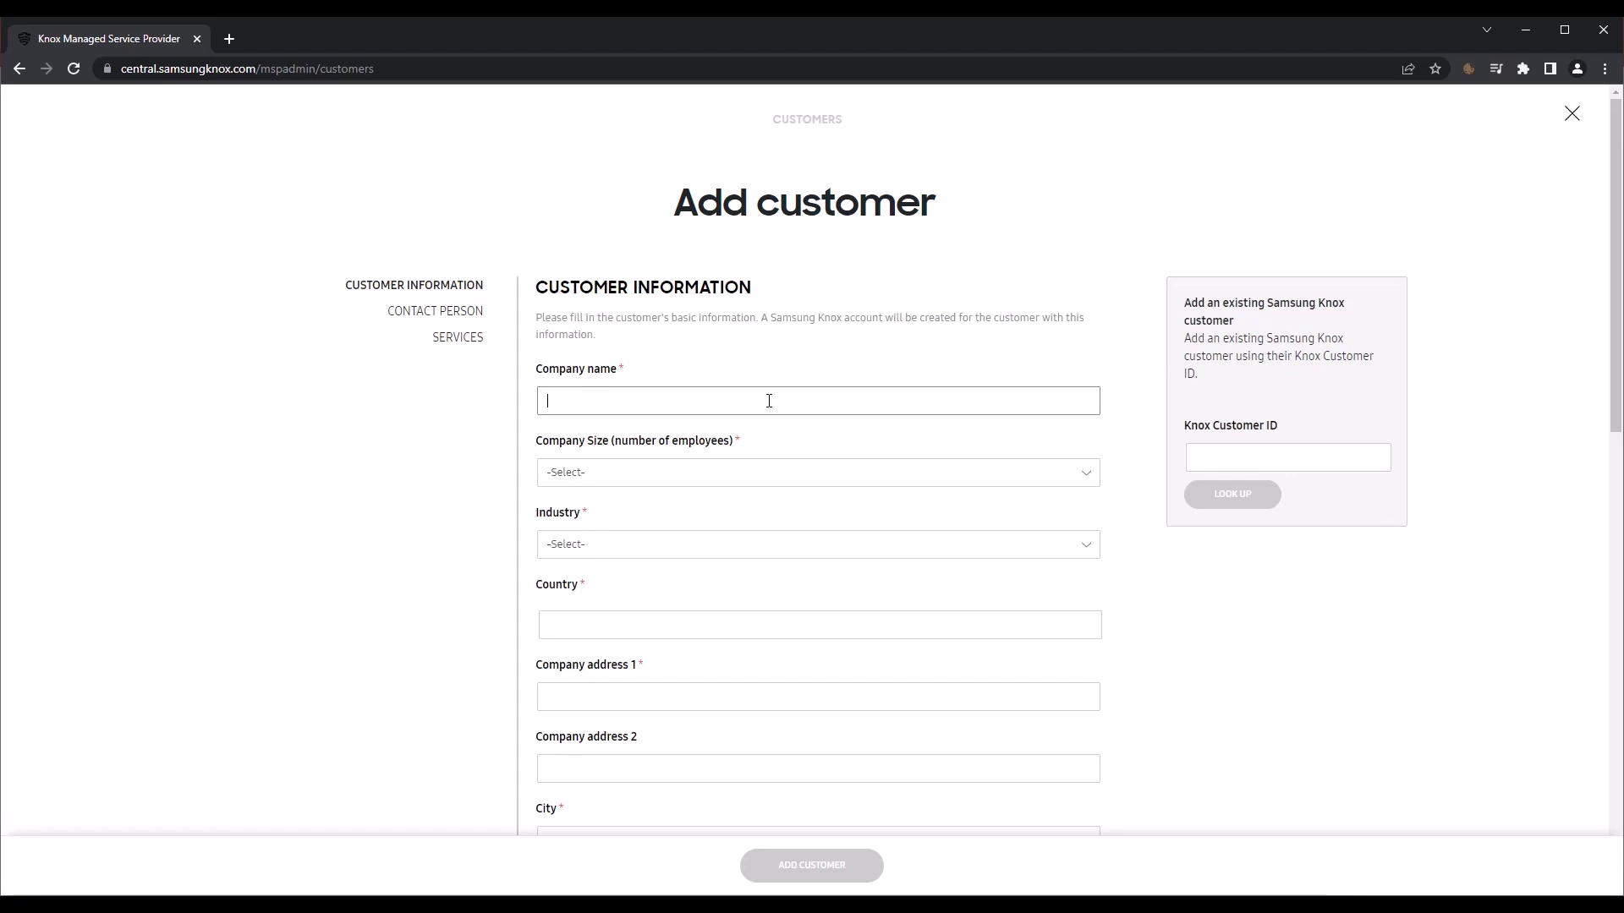
{"action": "type", "text": "Sample Company"}
{"action": "left_click", "coordinate": [616, 473]}
{"action": "left_click", "coordinate": [616, 544]}
{"action": "left_click", "coordinate": [605, 626]}
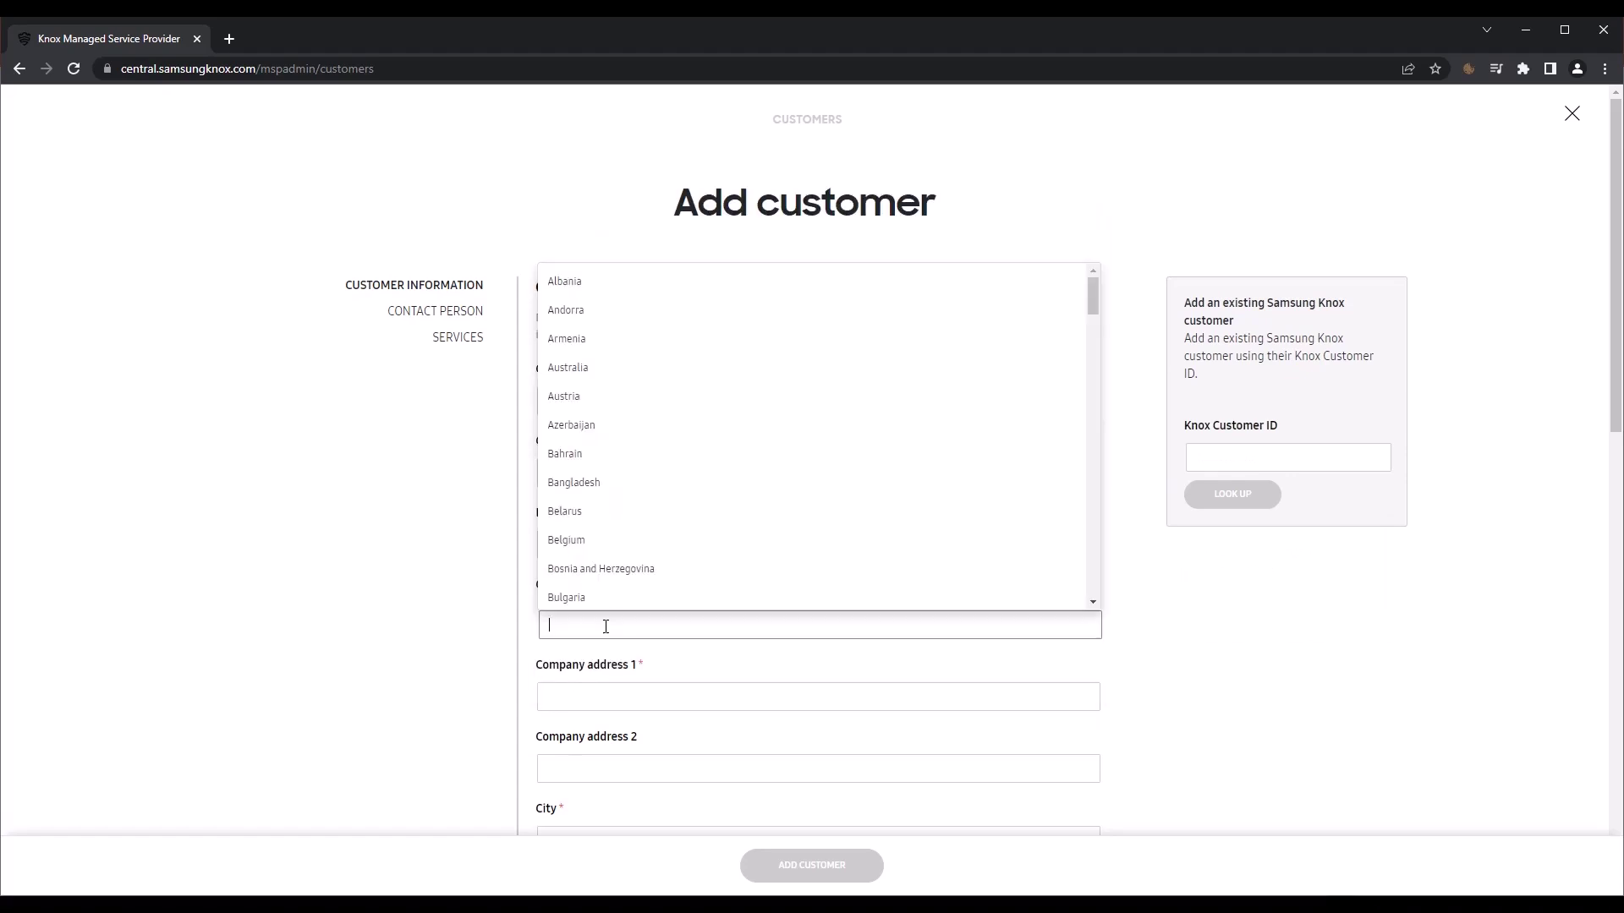
{"action": "type", "text": "Pola"}
{"action": "key", "text": "Return"}
{"action": "left_click", "coordinate": [630, 690]}
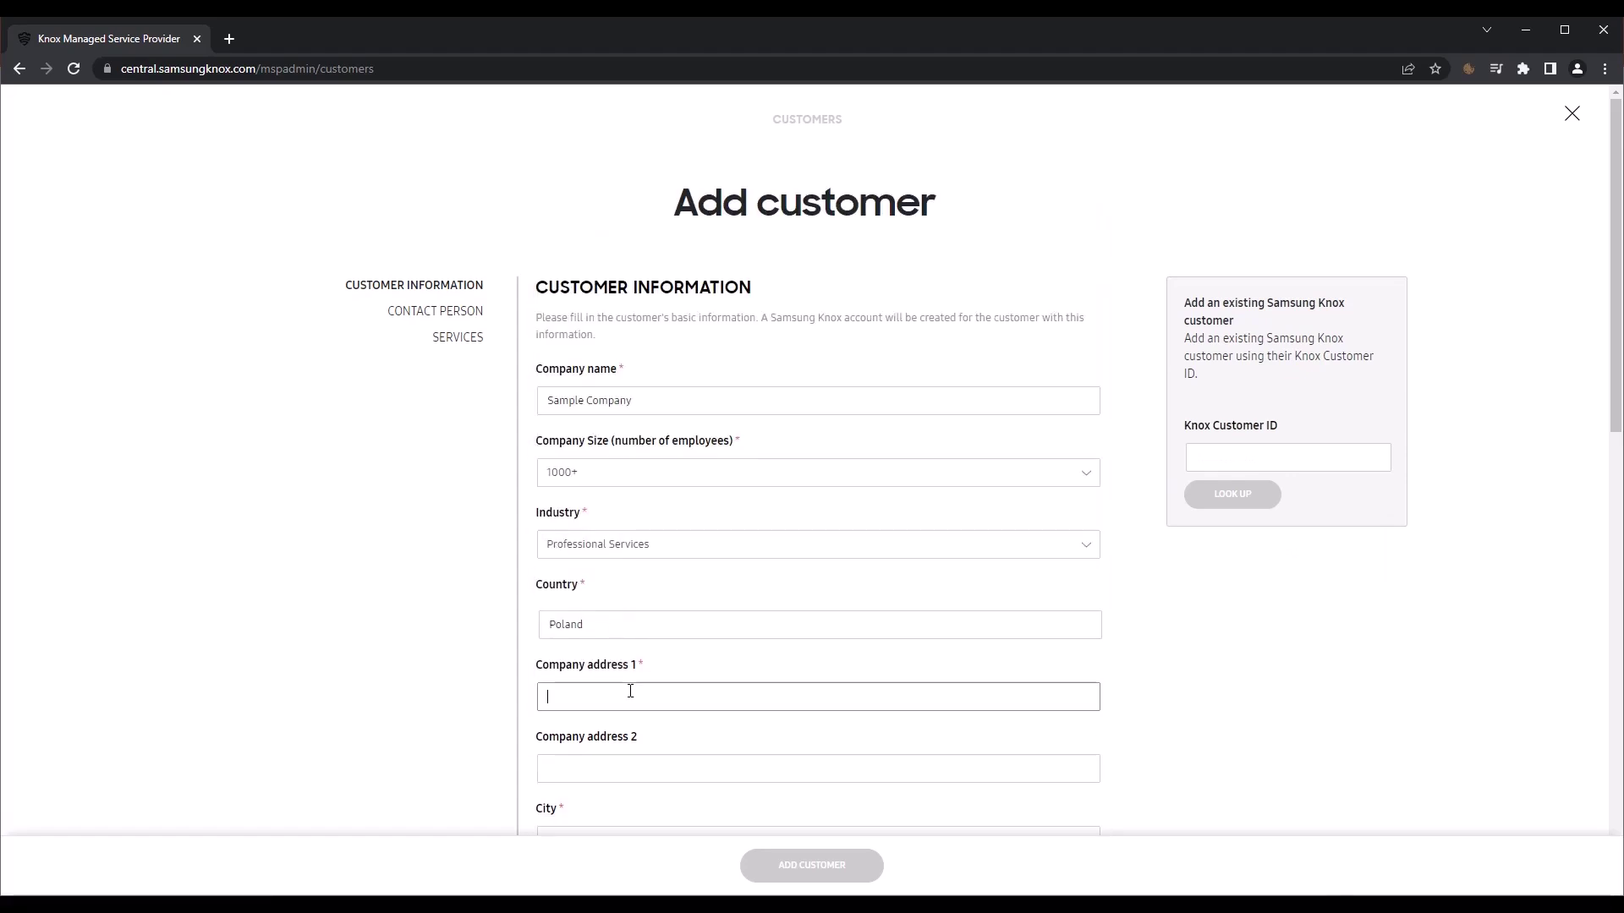
Step: Enter the company address Street 123, city Warsaw, ZIP code 00-000
{"action": "type", "text": "Street 123"}
{"action": "scroll", "coordinate": [580, 562], "scroll_direction": "down", "scroll_amount": 4}
{"action": "left_click", "coordinate": [569, 511]}
{"action": "type", "text": "Warsaw"}
{"action": "left_click", "coordinate": [595, 652]}
{"action": "type", "text": "00-"}
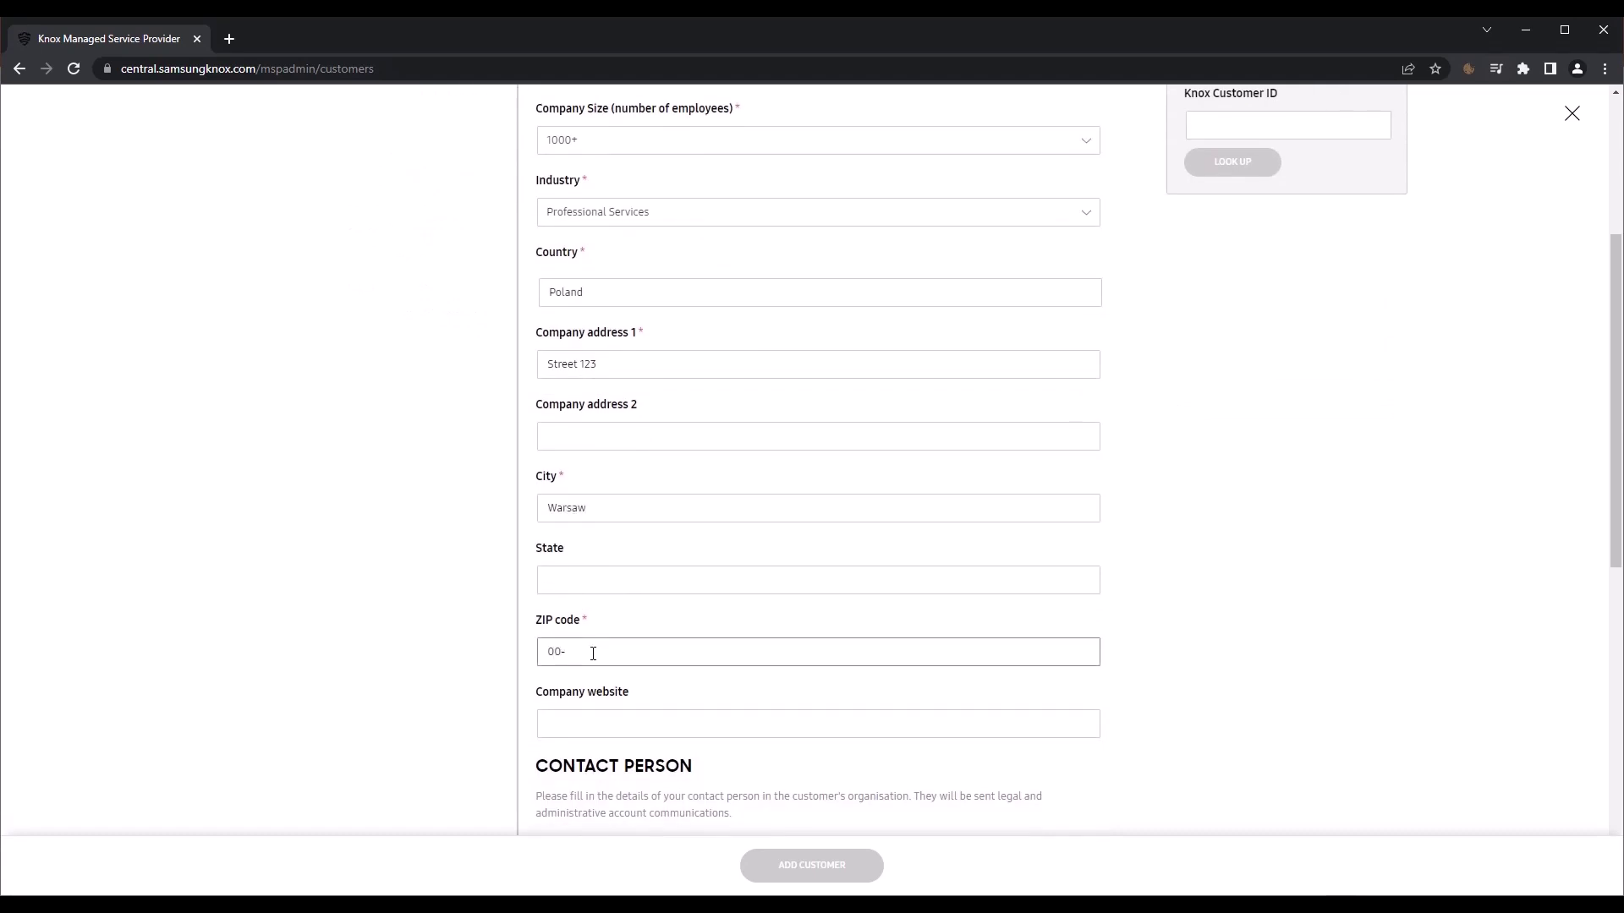
{"action": "type", "text": "000"}
{"action": "scroll", "coordinate": [593, 653], "scroll_direction": "down", "scroll_amount": 3}
Step: Enter the contact's first and last name, work e-mail, phone number and job title IT Admin
{"action": "left_click", "coordinate": [582, 631]}
{"action": "type", "text": "John"}
{"action": "left_click", "coordinate": [580, 696]}
{"action": "type", "text": "Smith"}
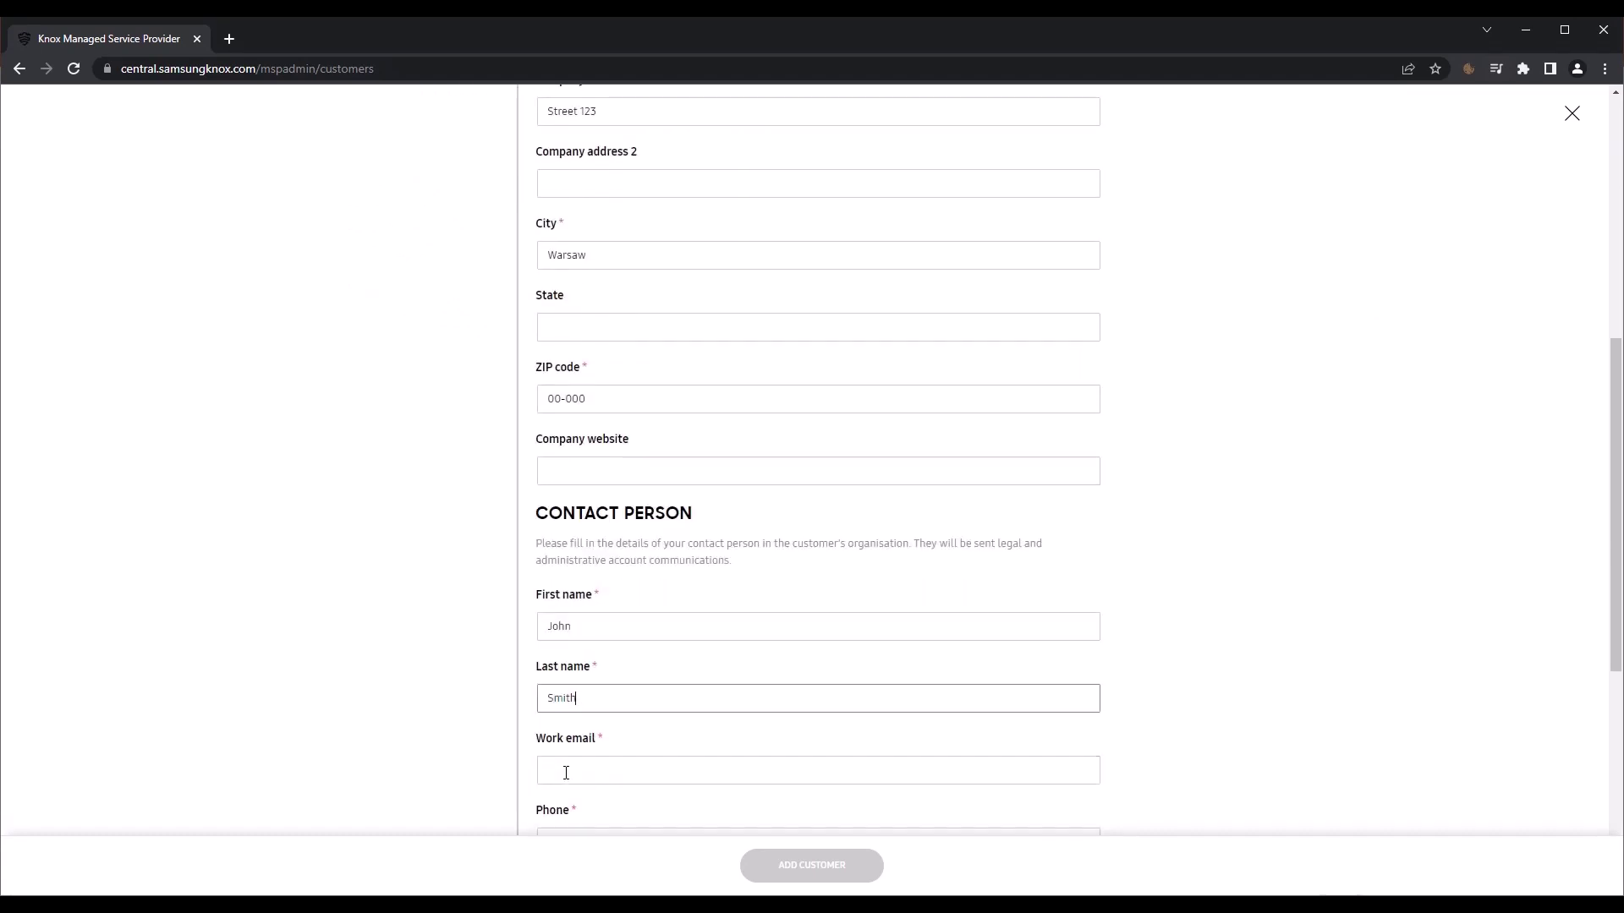
{"action": "left_click", "coordinate": [565, 773]}
{"action": "scroll", "coordinate": [590, 484], "scroll_direction": "down", "scroll_amount": 4}
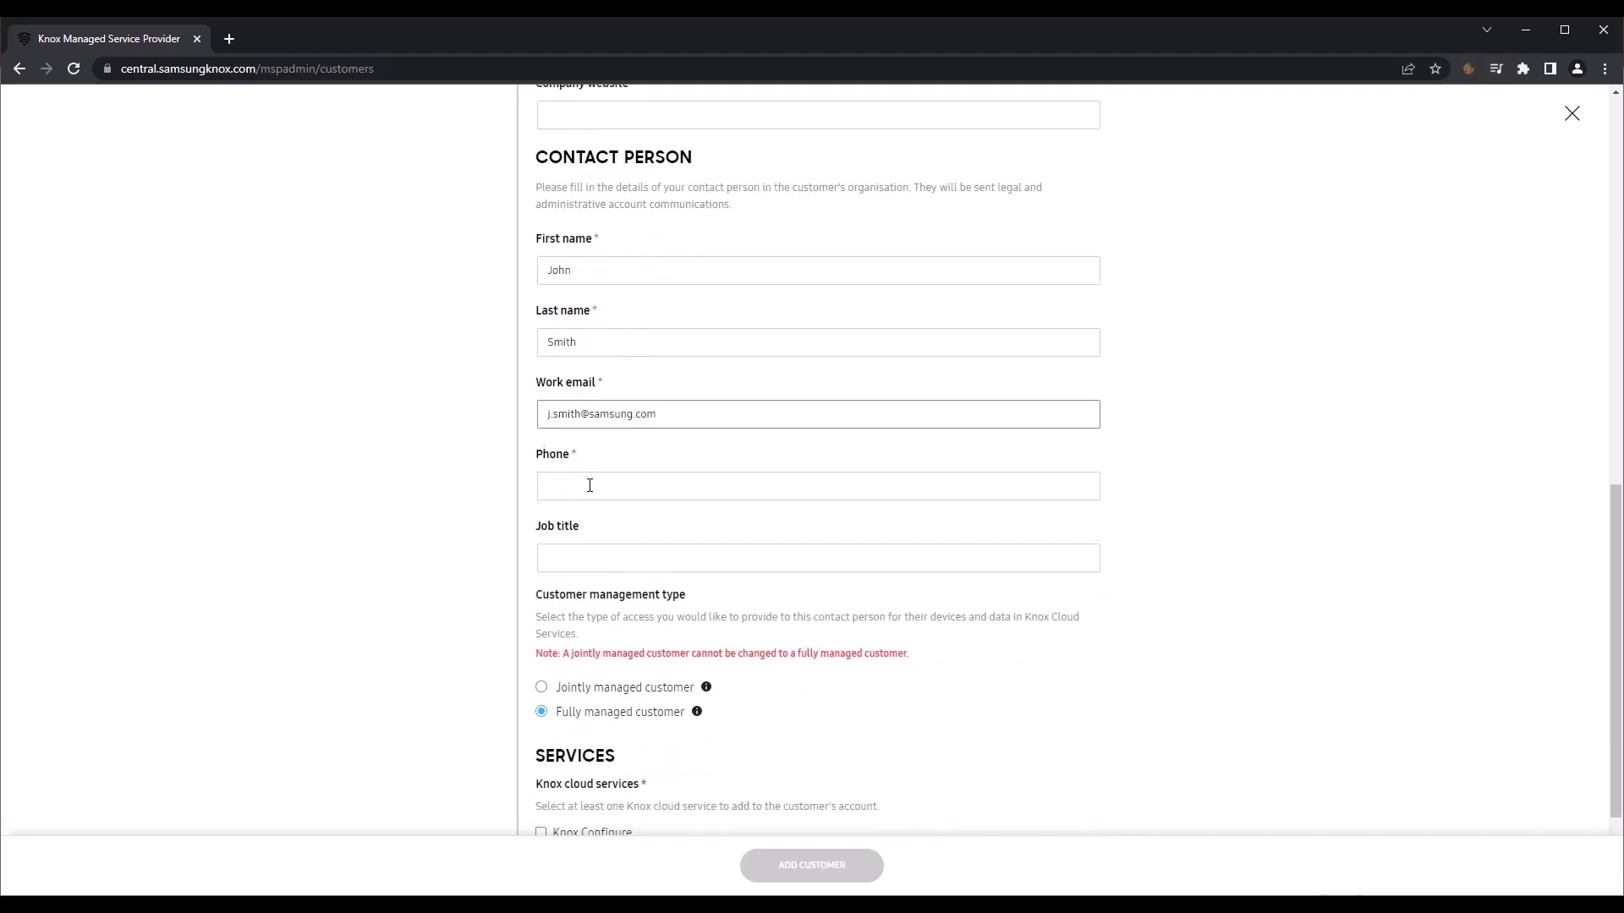
{"action": "left_click", "coordinate": [589, 485]}
{"action": "type", "text": "1234567"}
{"action": "left_click", "coordinate": [589, 554]}
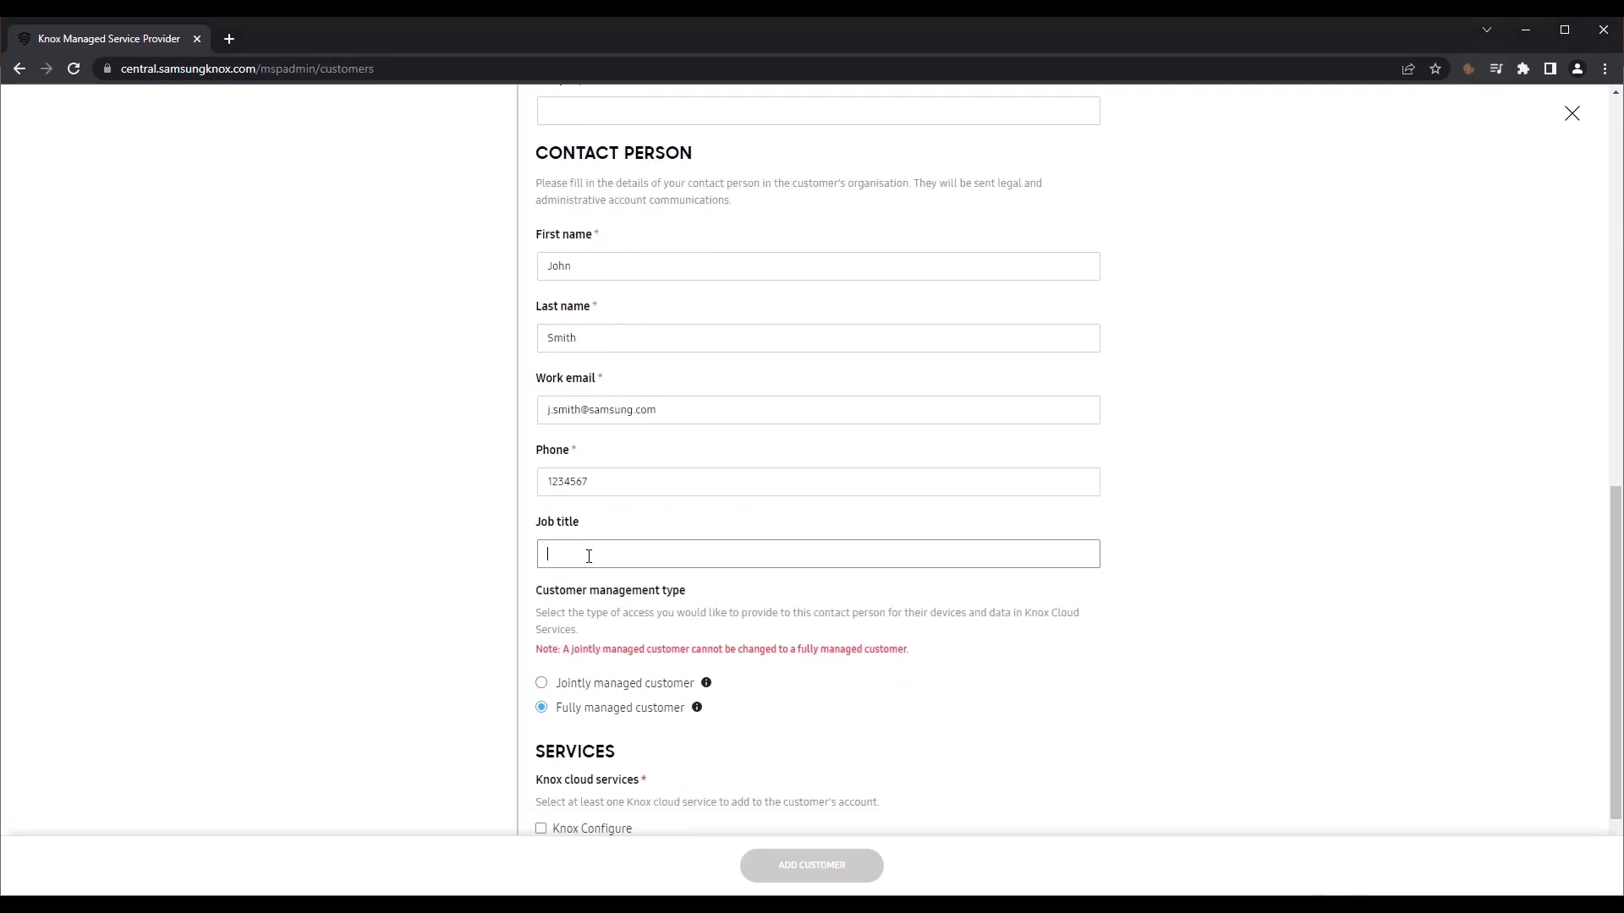
{"action": "type", "text": "IT Admin"}
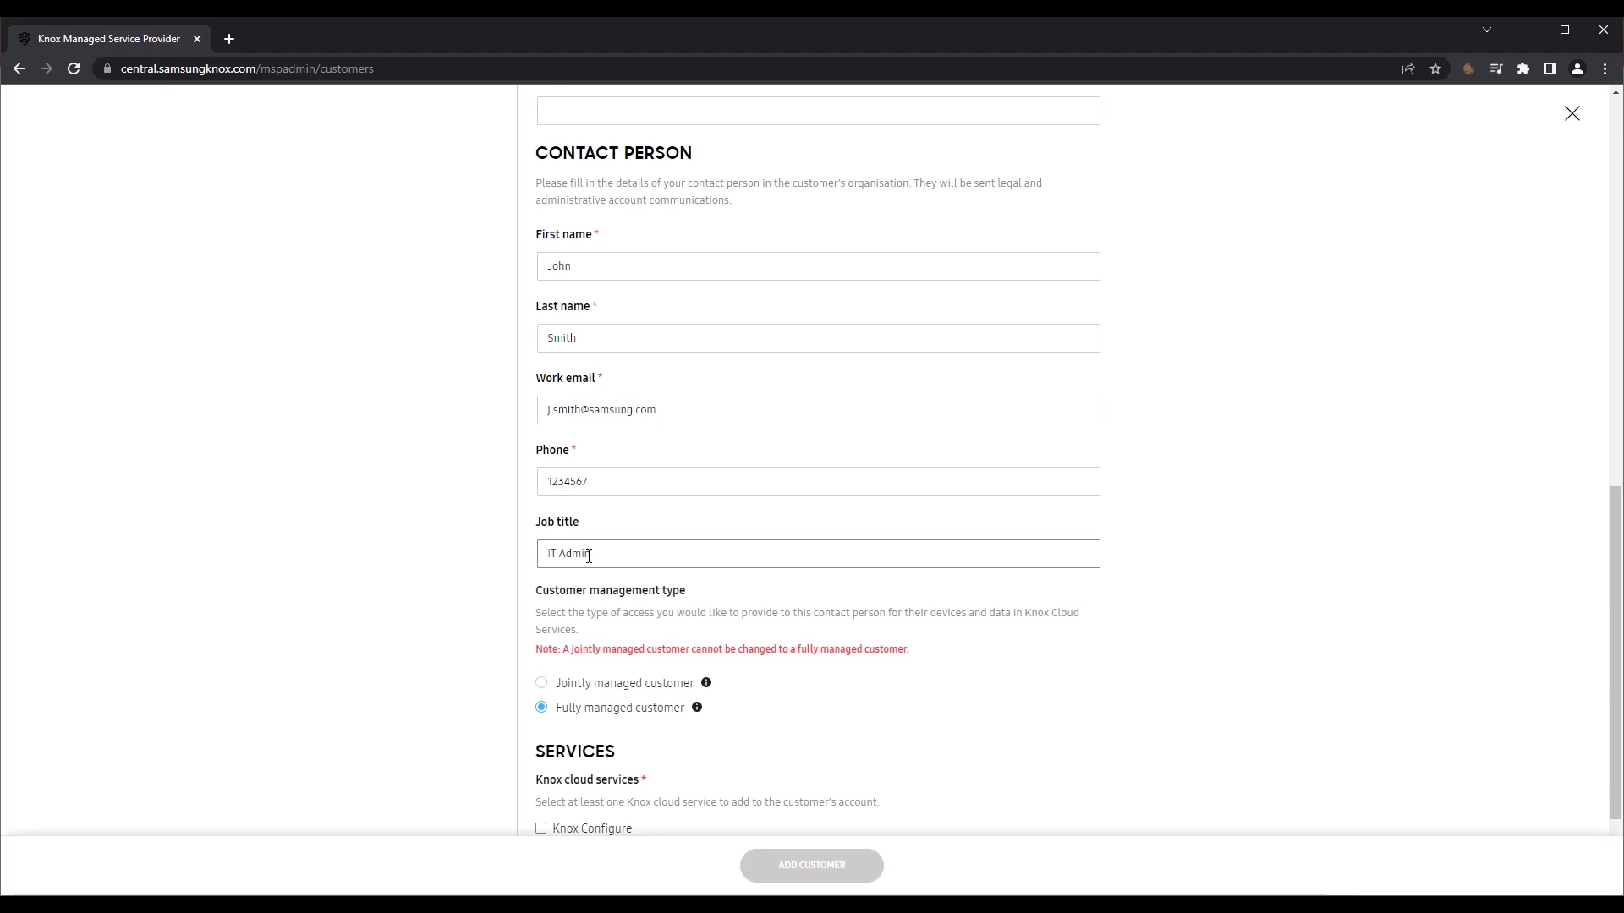
Step: Make the customer jointly managed with Knox Configure, Knox Manage and Knox E-FOTA services
{"action": "left_click", "coordinate": [542, 686]}
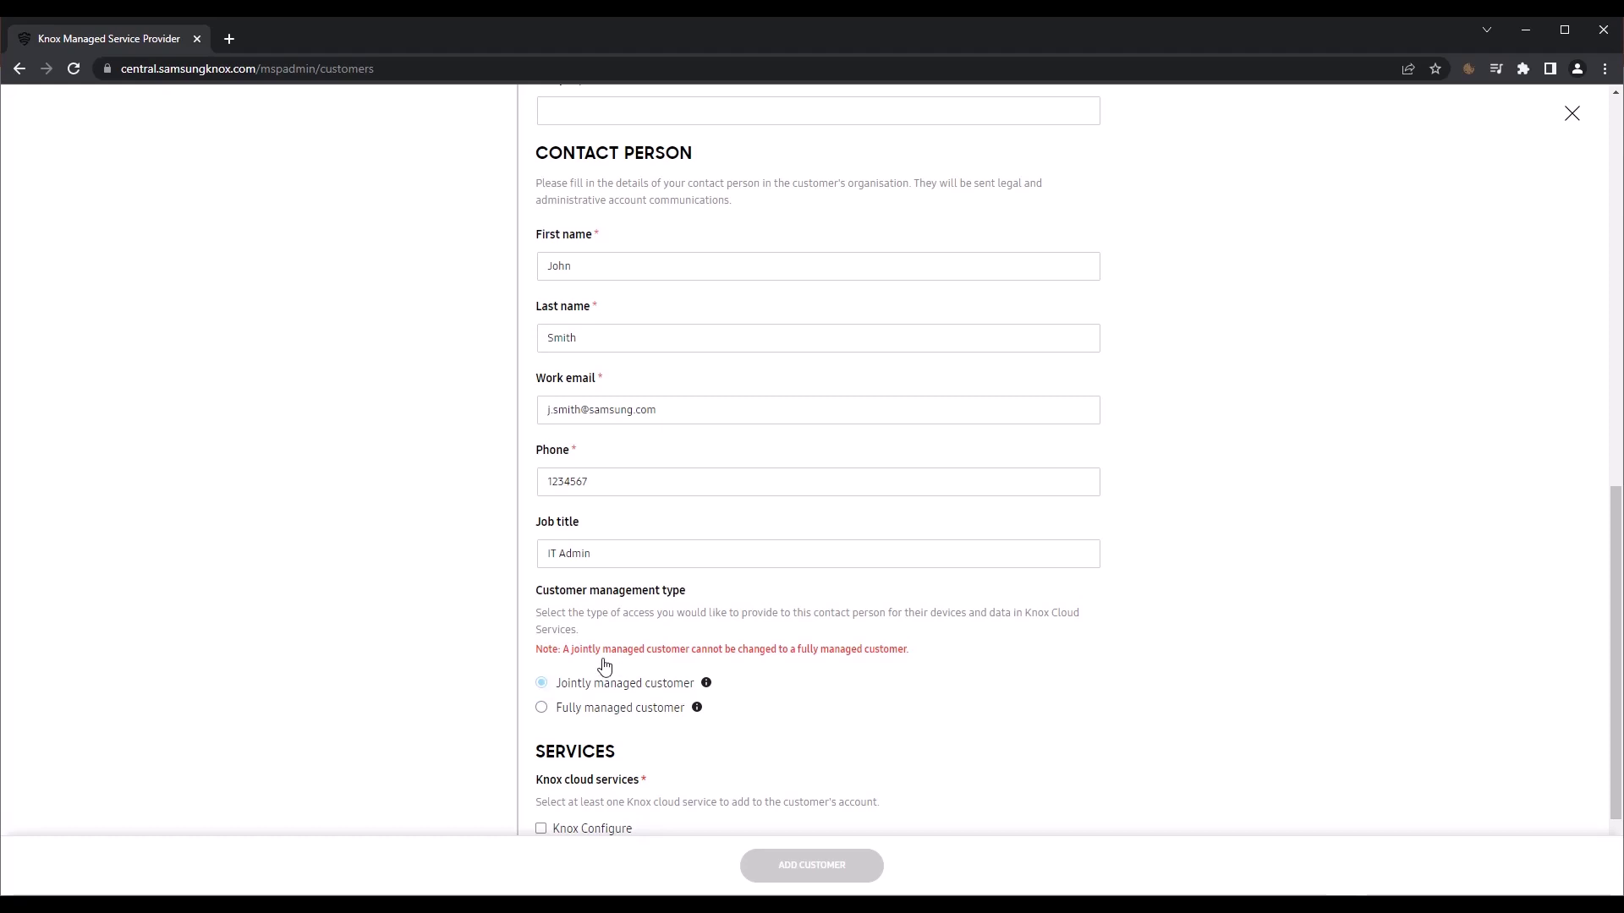
{"action": "scroll", "coordinate": [754, 670], "scroll_direction": "down", "scroll_amount": 2}
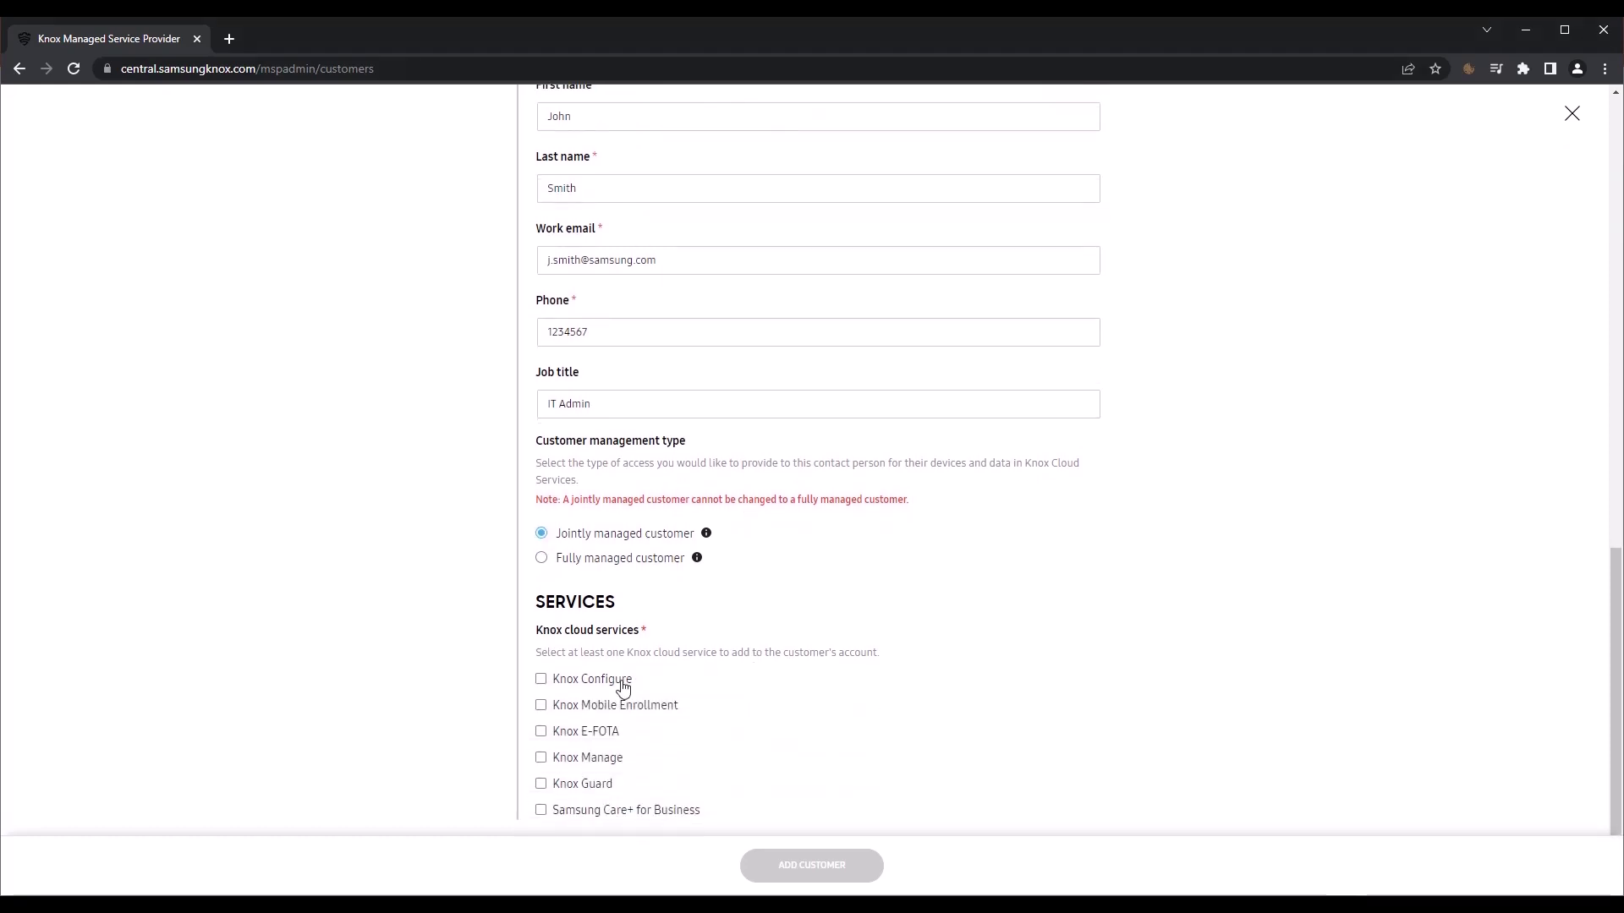
{"action": "left_click", "coordinate": [541, 680]}
{"action": "left_click", "coordinate": [542, 759]}
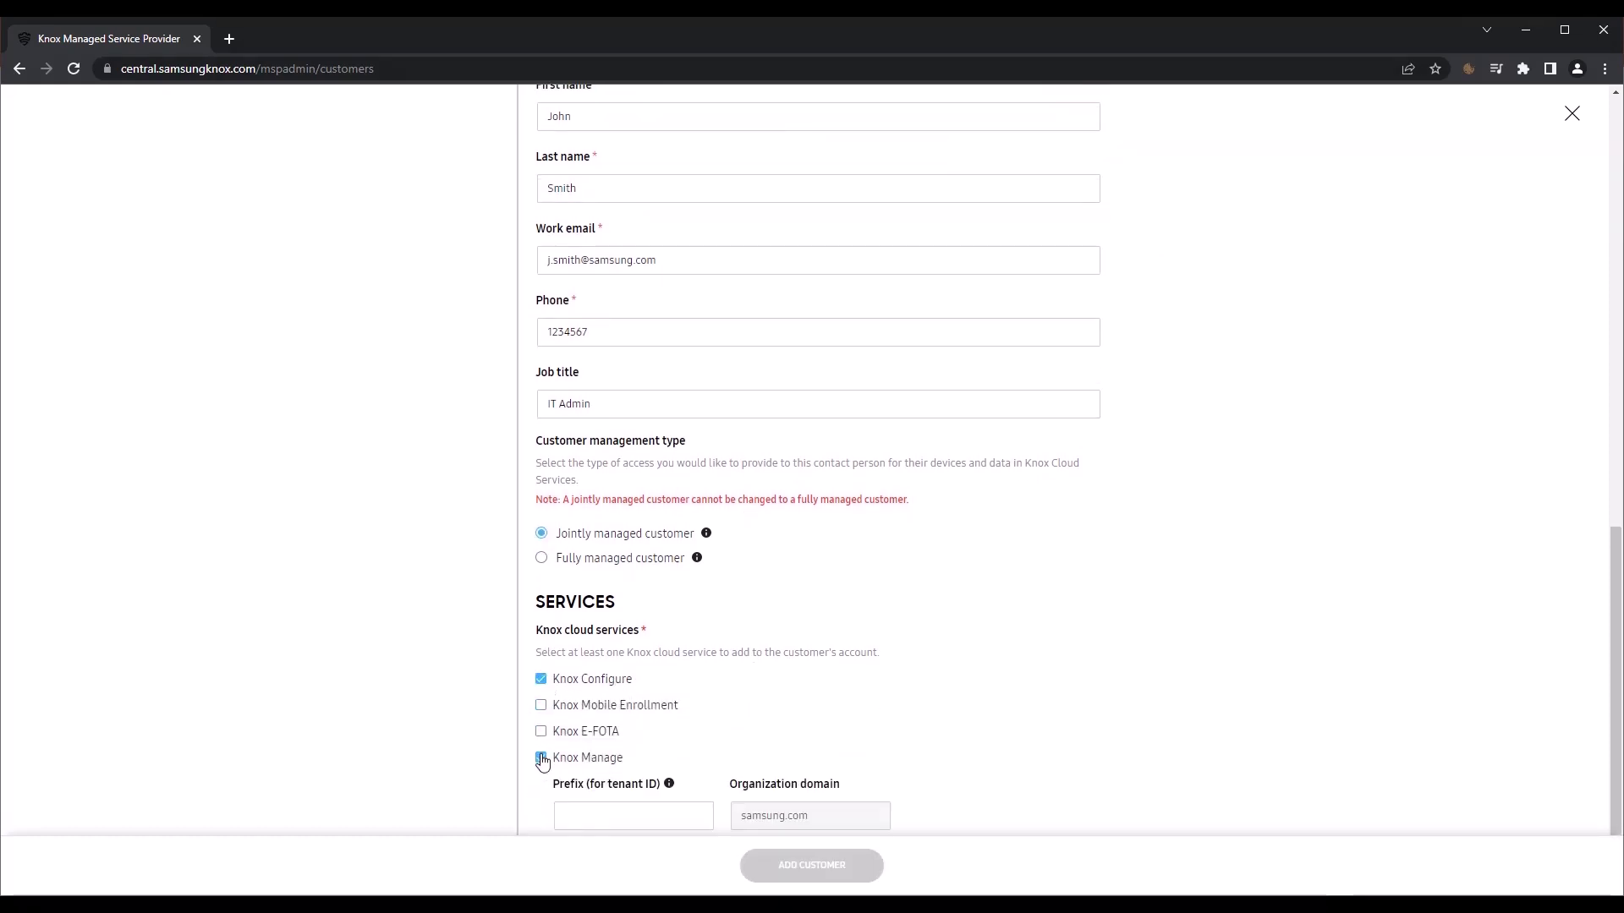
{"action": "left_click", "coordinate": [542, 733]}
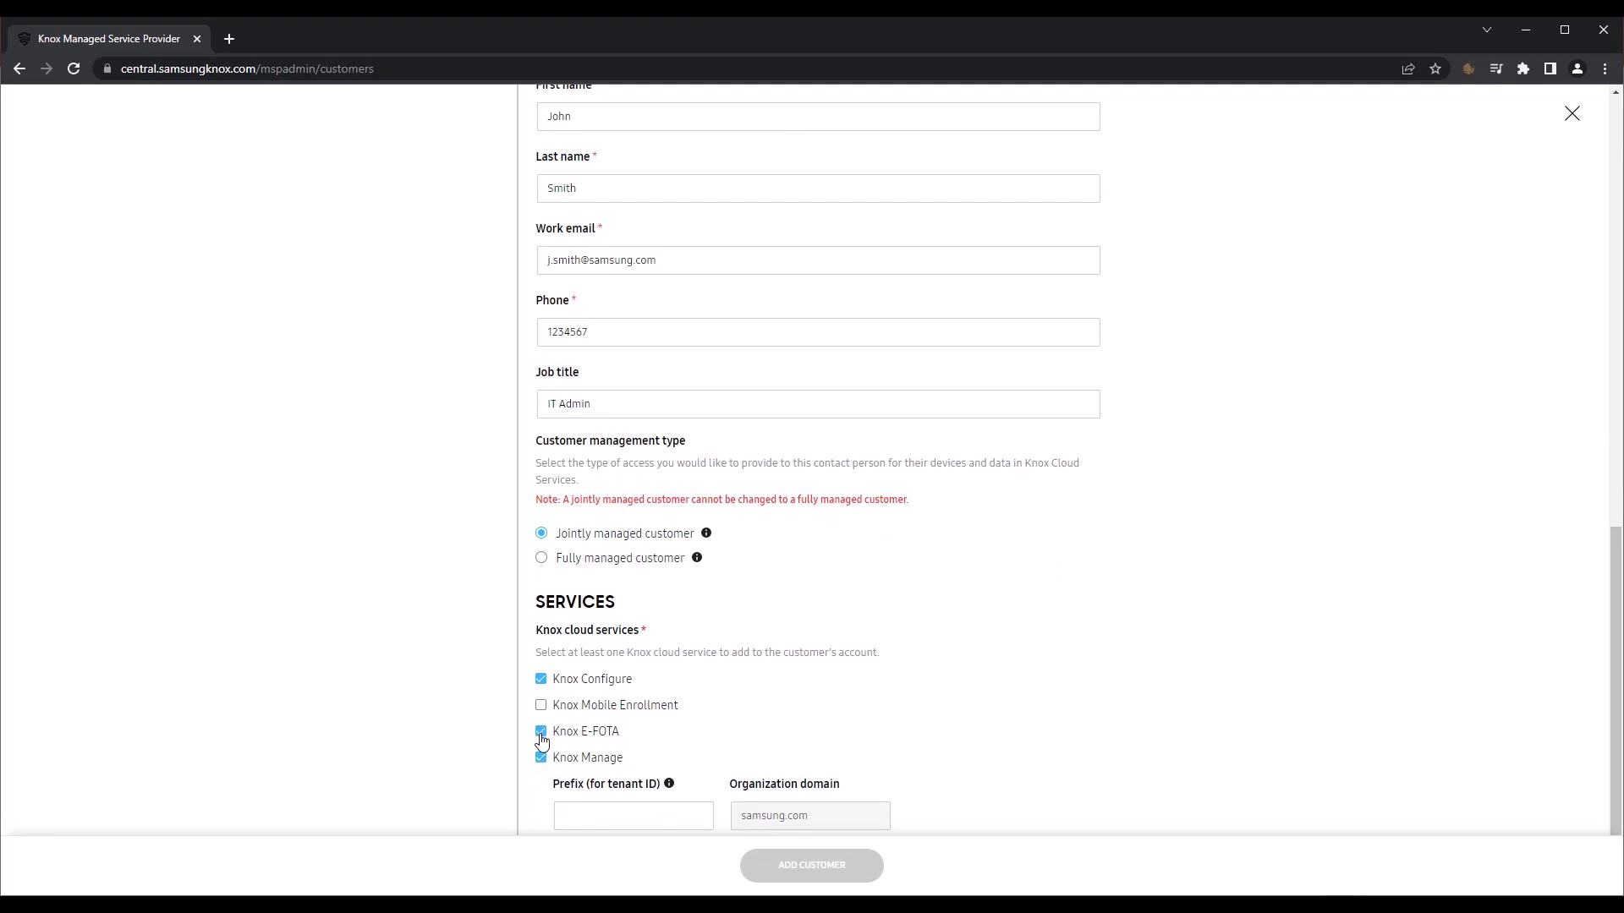
Step: Change Sample Company & Partners to a jointly managed customer and confirm the change
{"action": "scroll", "coordinate": [1044, 701], "scroll_direction": "down", "scroll_amount": 1}
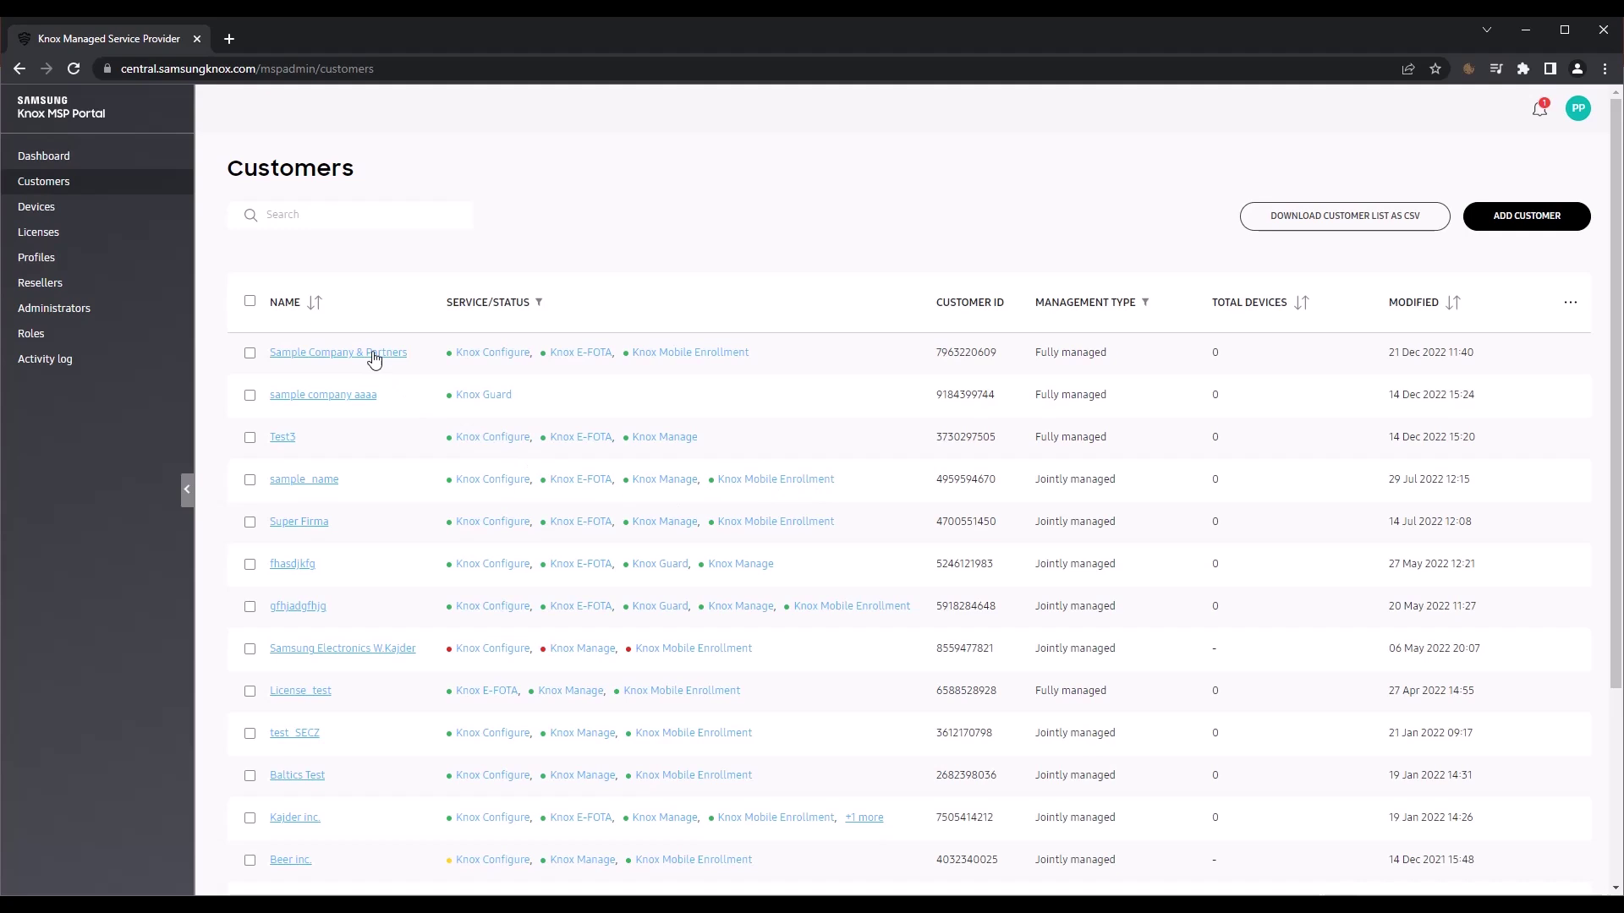
{"action": "left_click", "coordinate": [373, 353]}
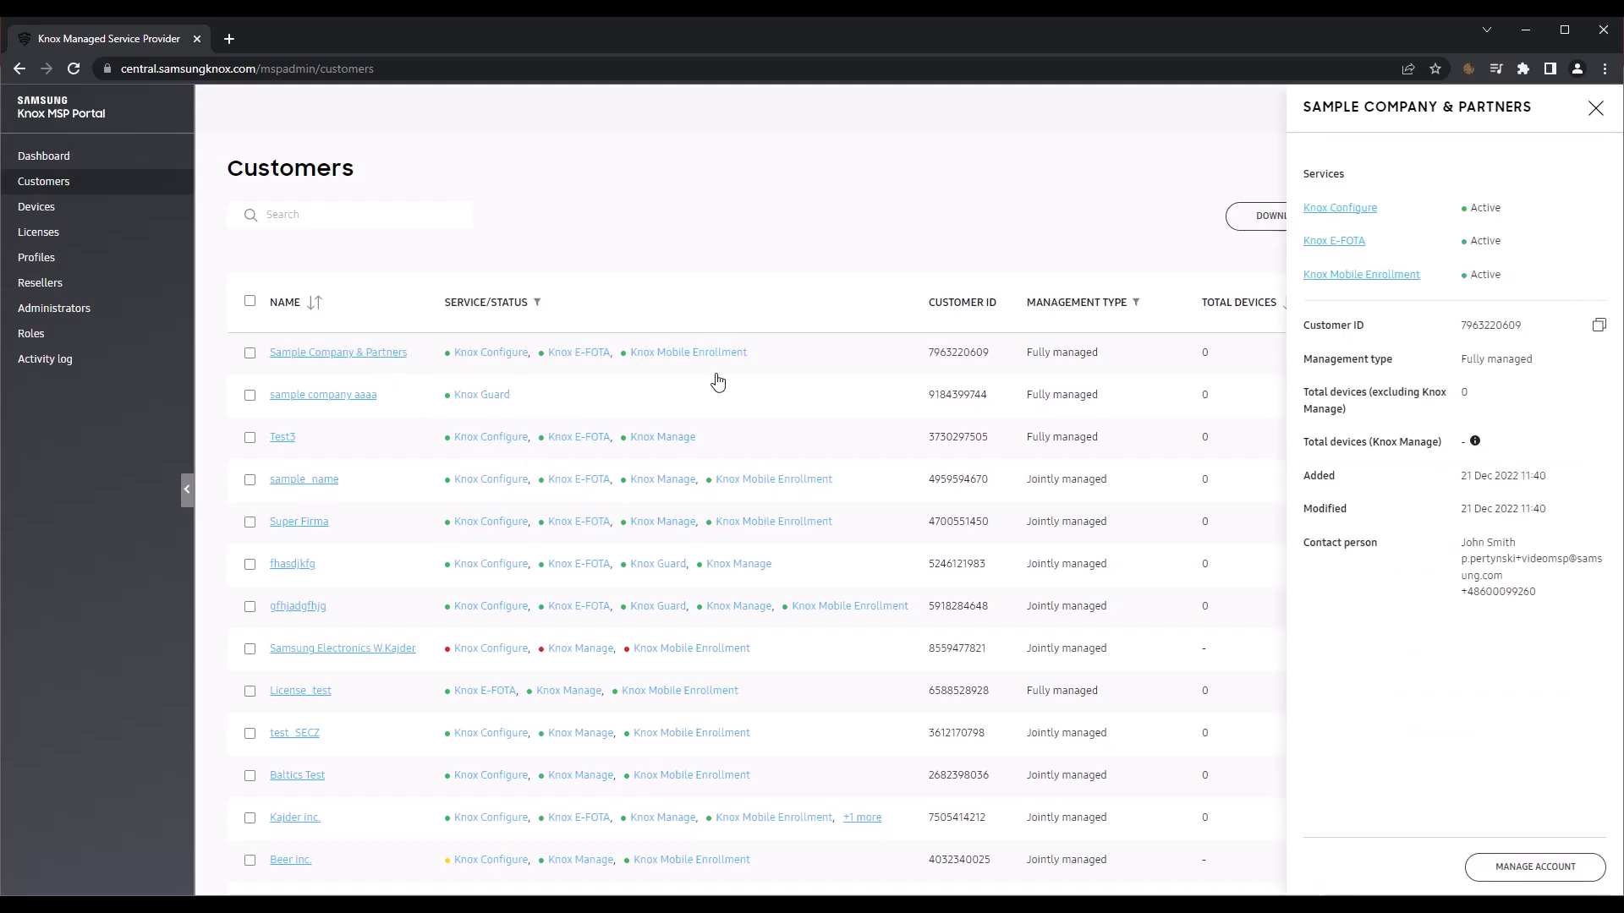
{"action": "left_click", "coordinate": [1574, 872]}
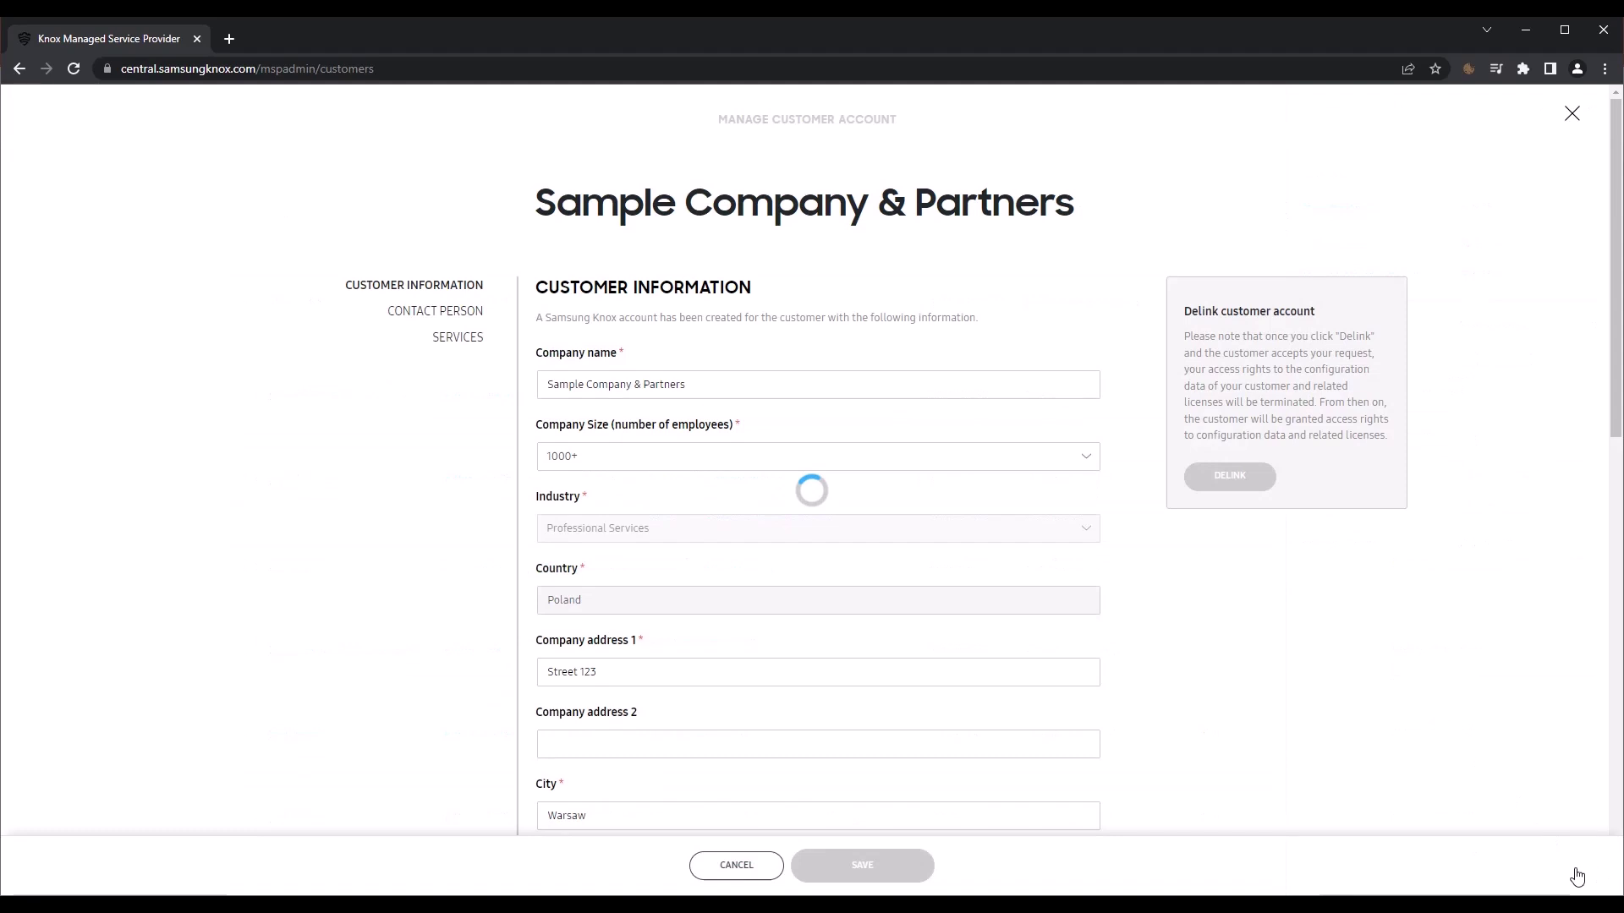
{"action": "scroll", "coordinate": [1164, 619], "scroll_direction": "down", "scroll_amount": 12}
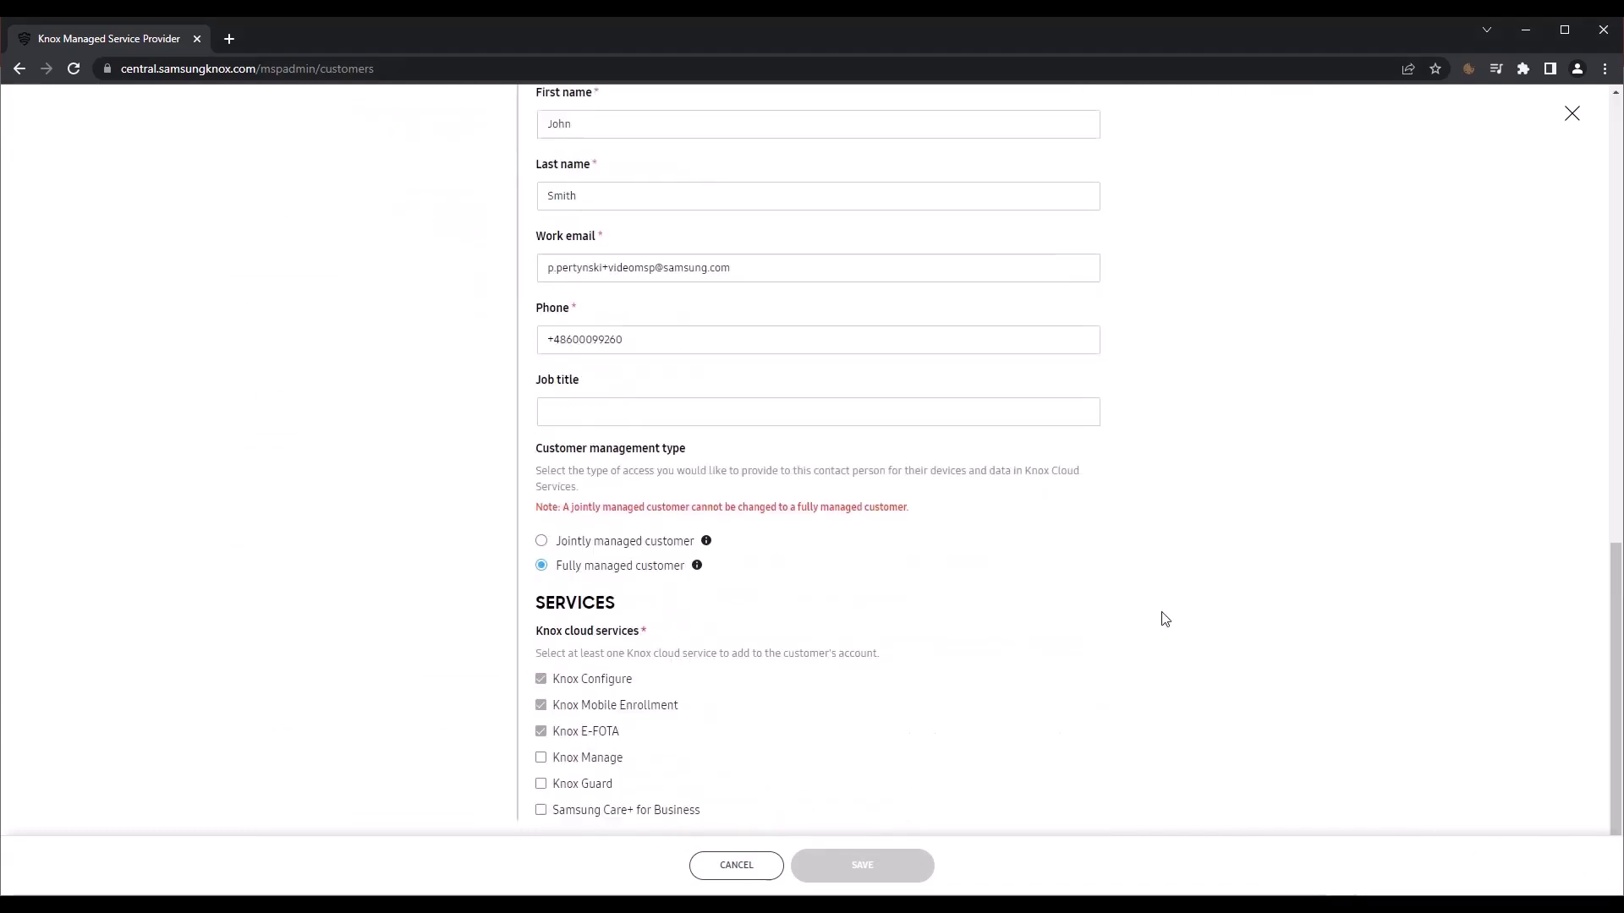
{"action": "left_click", "coordinate": [541, 540]}
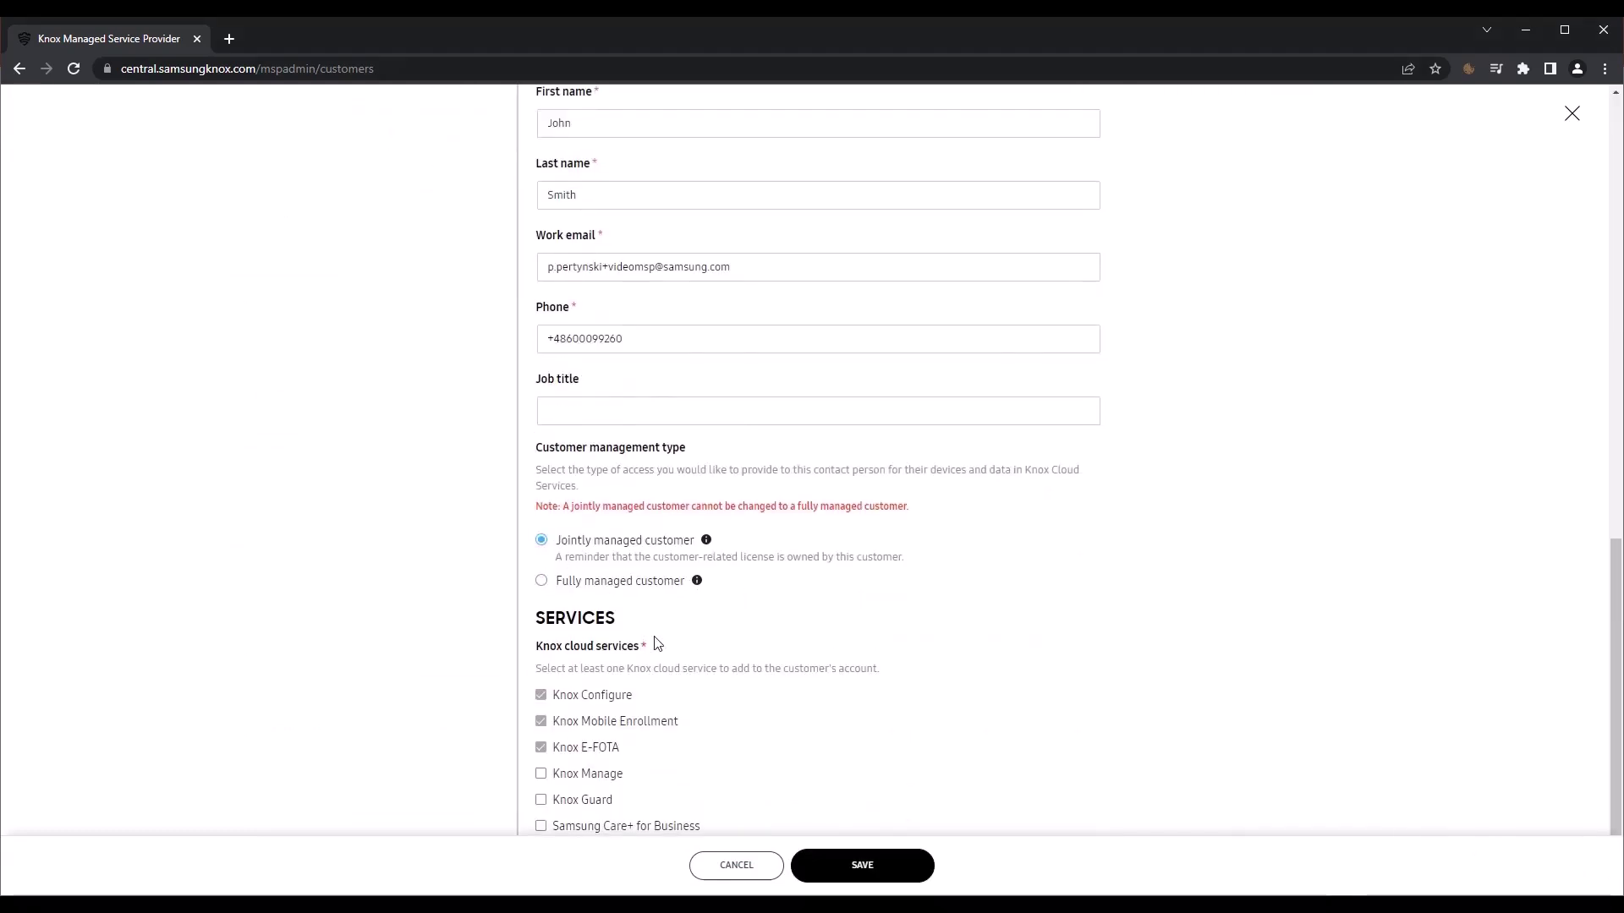
{"action": "left_click", "coordinate": [856, 869]}
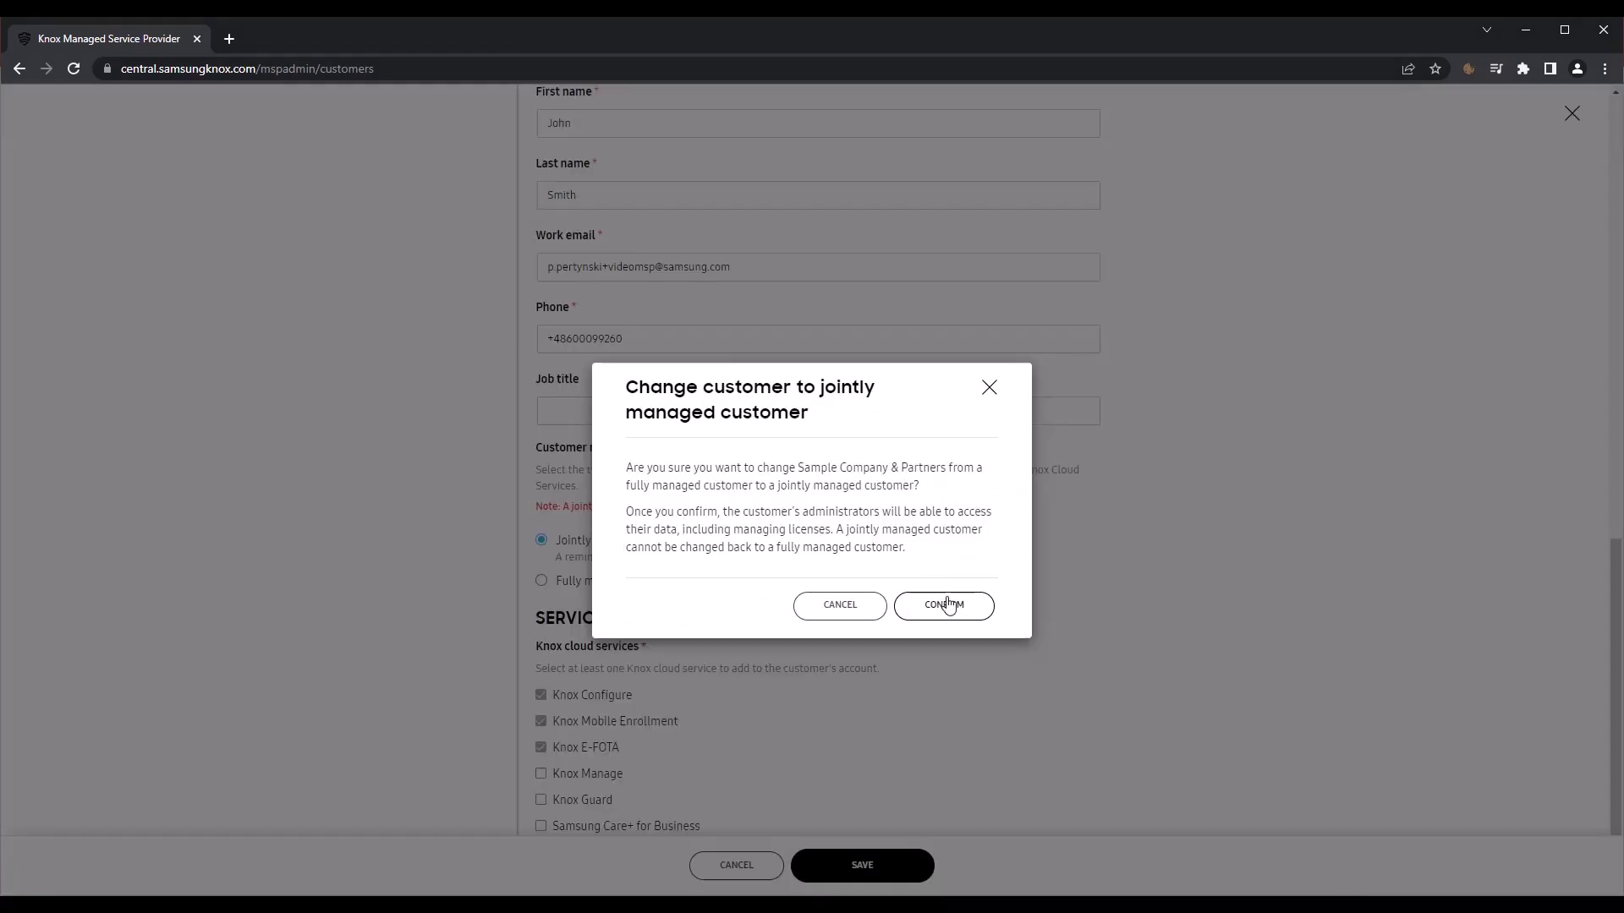
{"action": "left_click", "coordinate": [948, 606]}
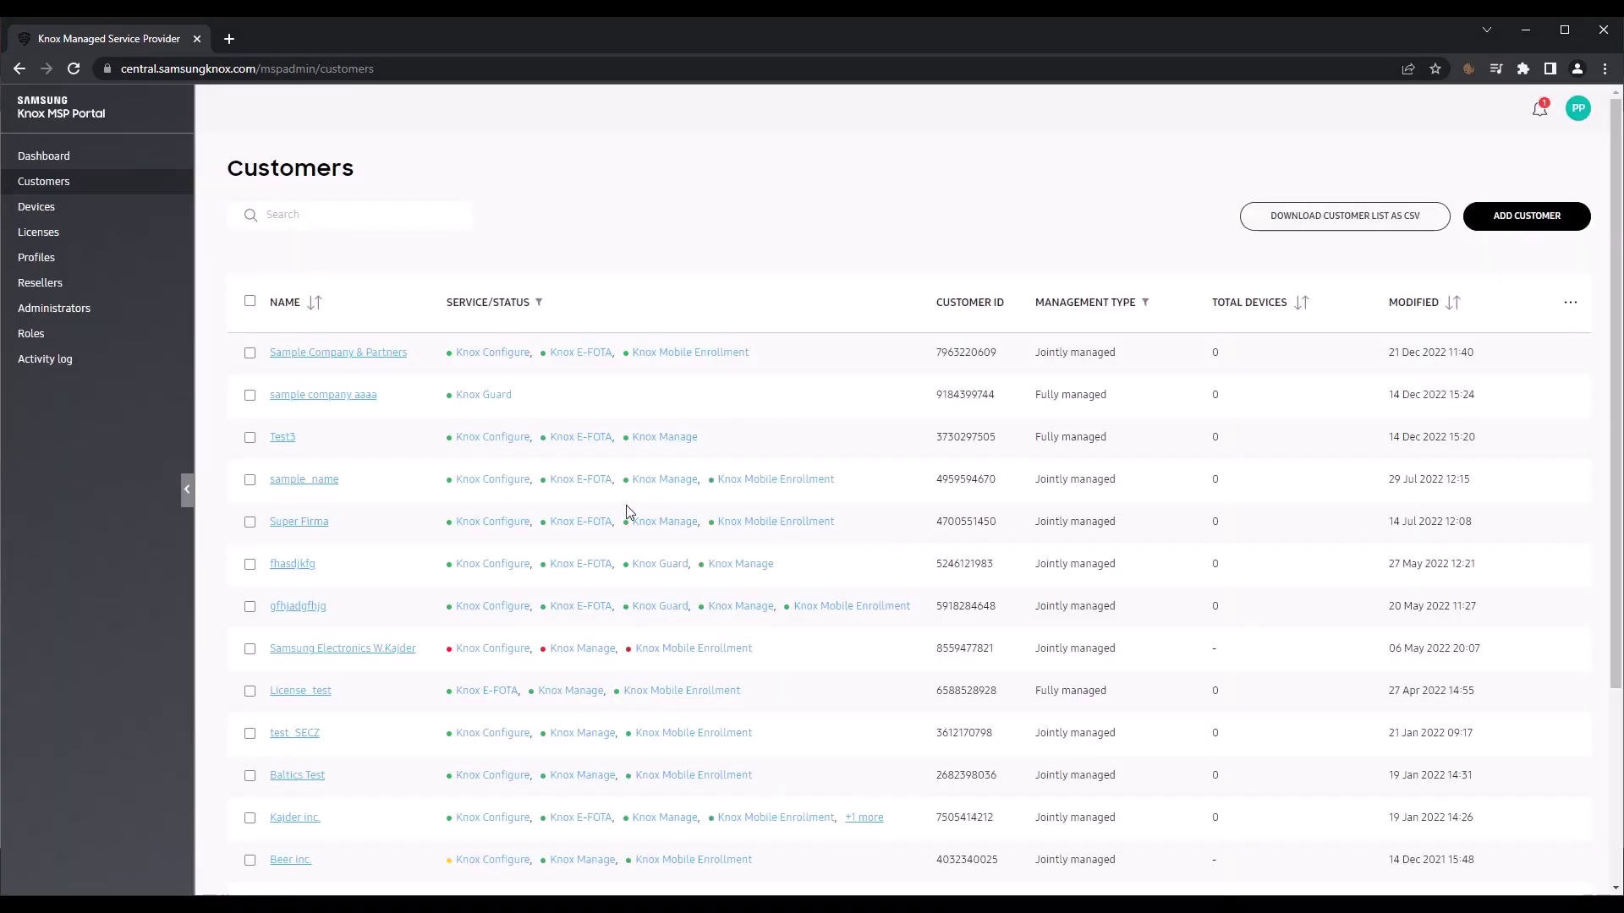
Step: Request delinking of the Sample Company & Partners account and confirm
{"action": "left_click", "coordinate": [369, 356]}
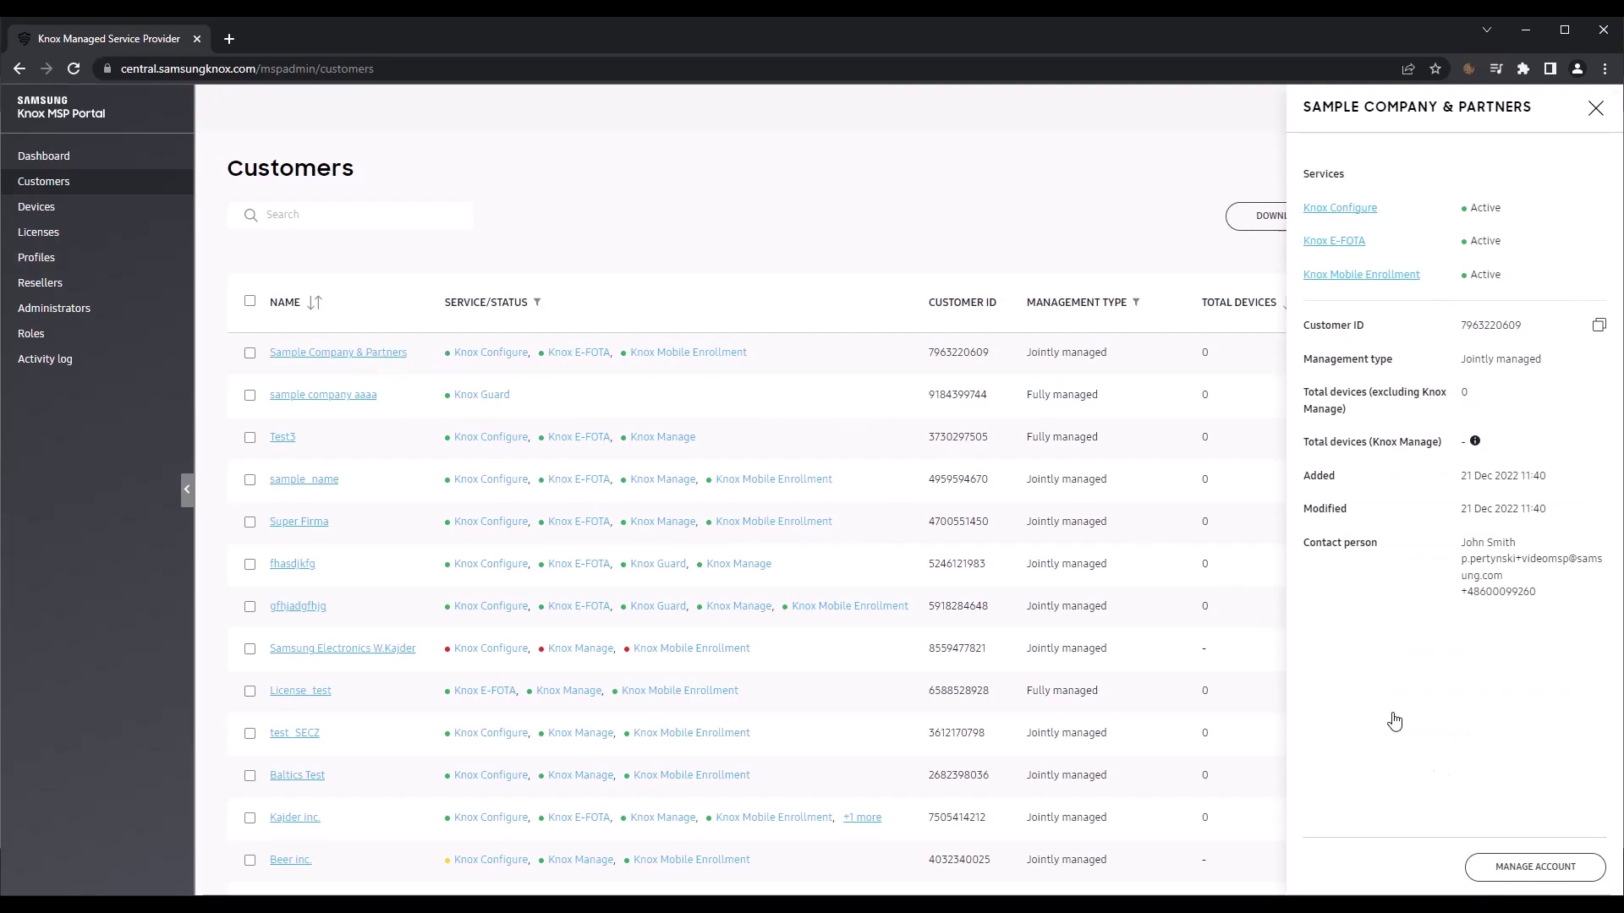
{"action": "left_click", "coordinate": [1522, 864]}
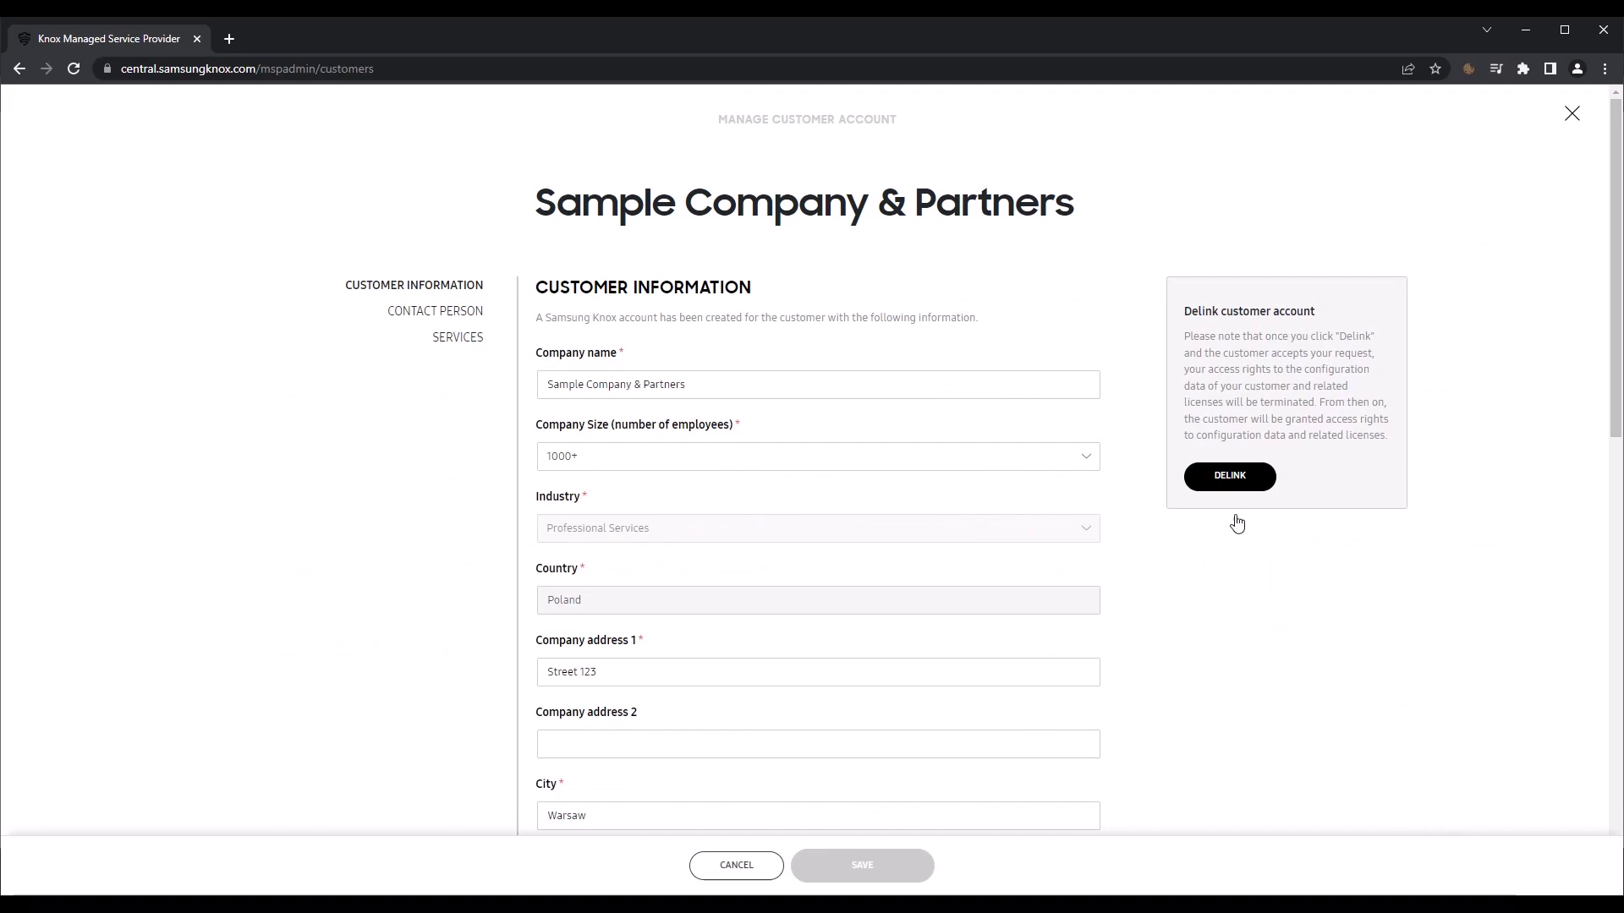
{"action": "left_click", "coordinate": [1231, 485]}
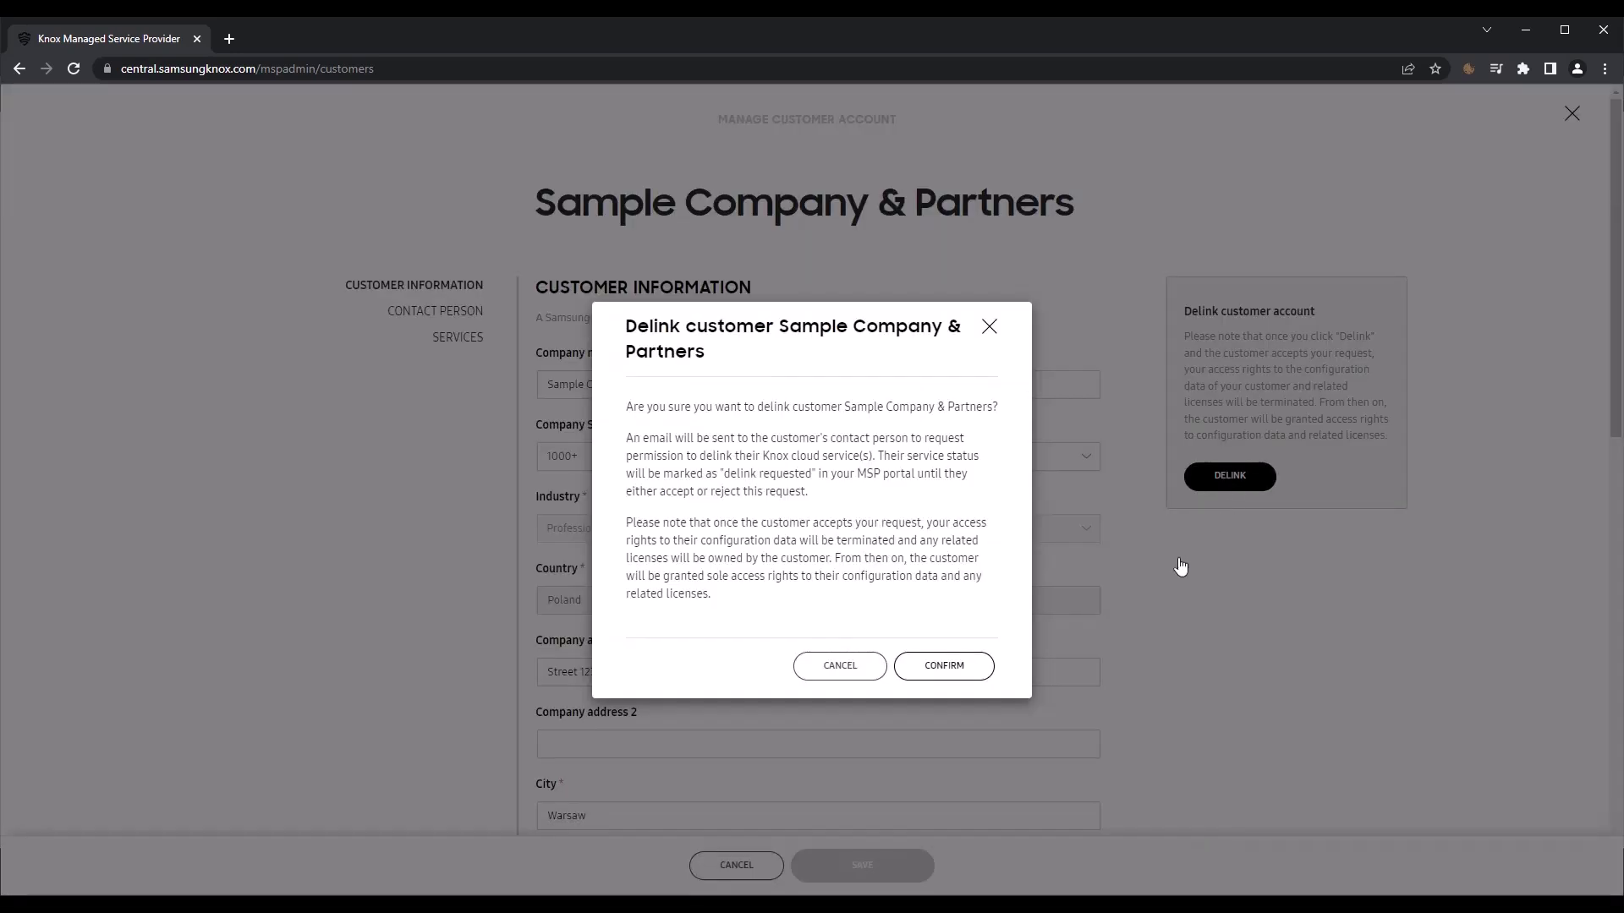
{"action": "left_click", "coordinate": [966, 674]}
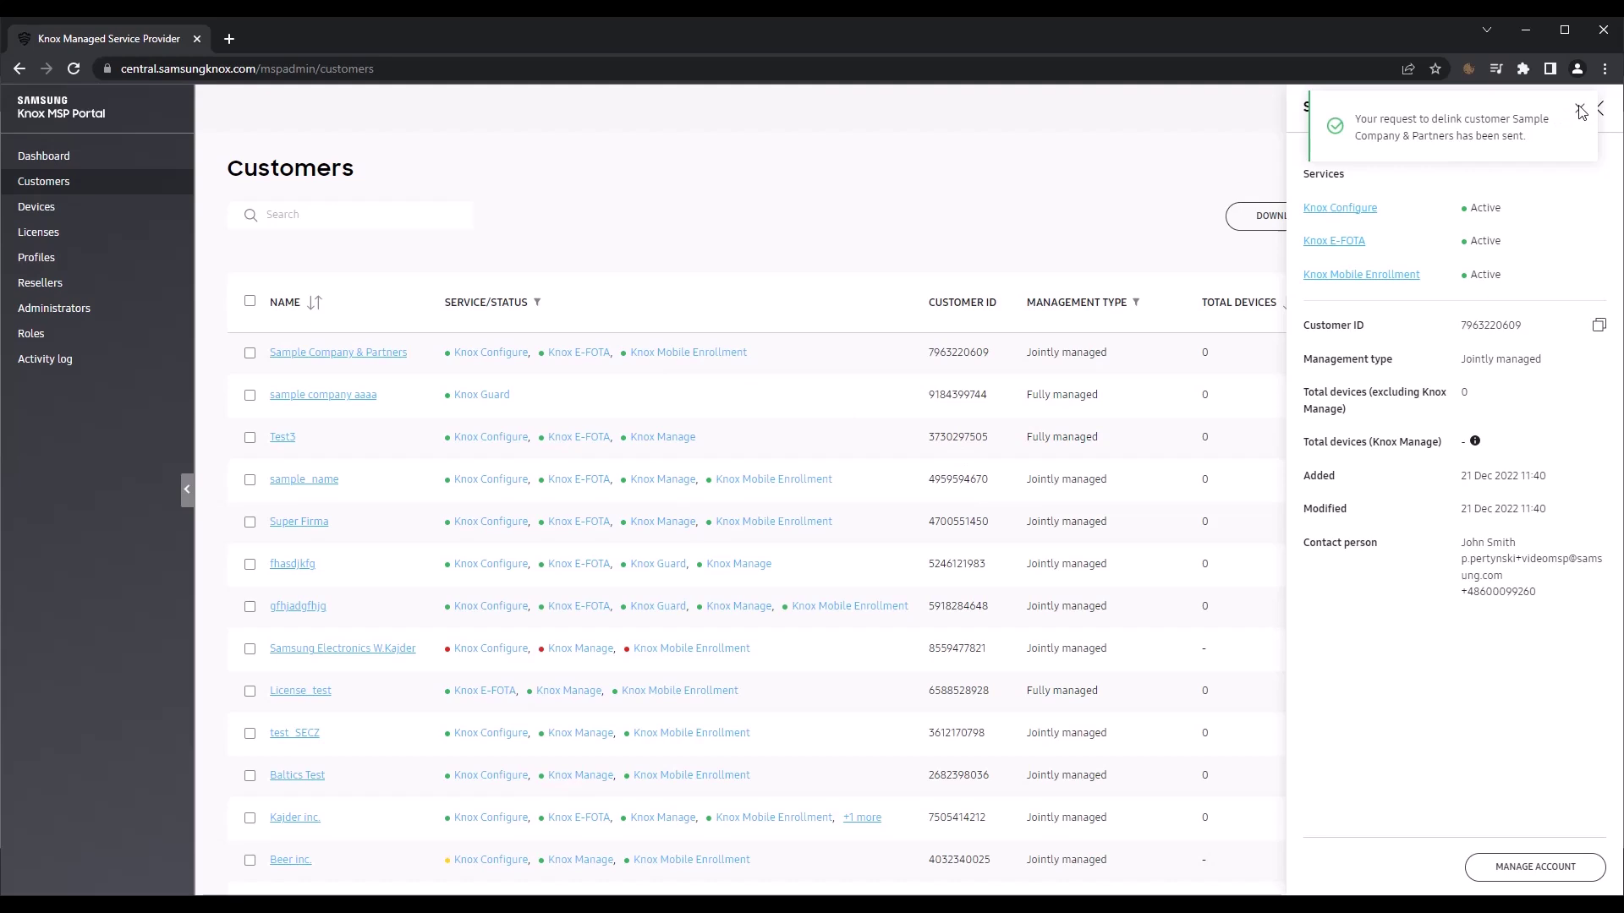
Step: Open the Devices page from the left sidebar
{"action": "left_click", "coordinate": [37, 208]}
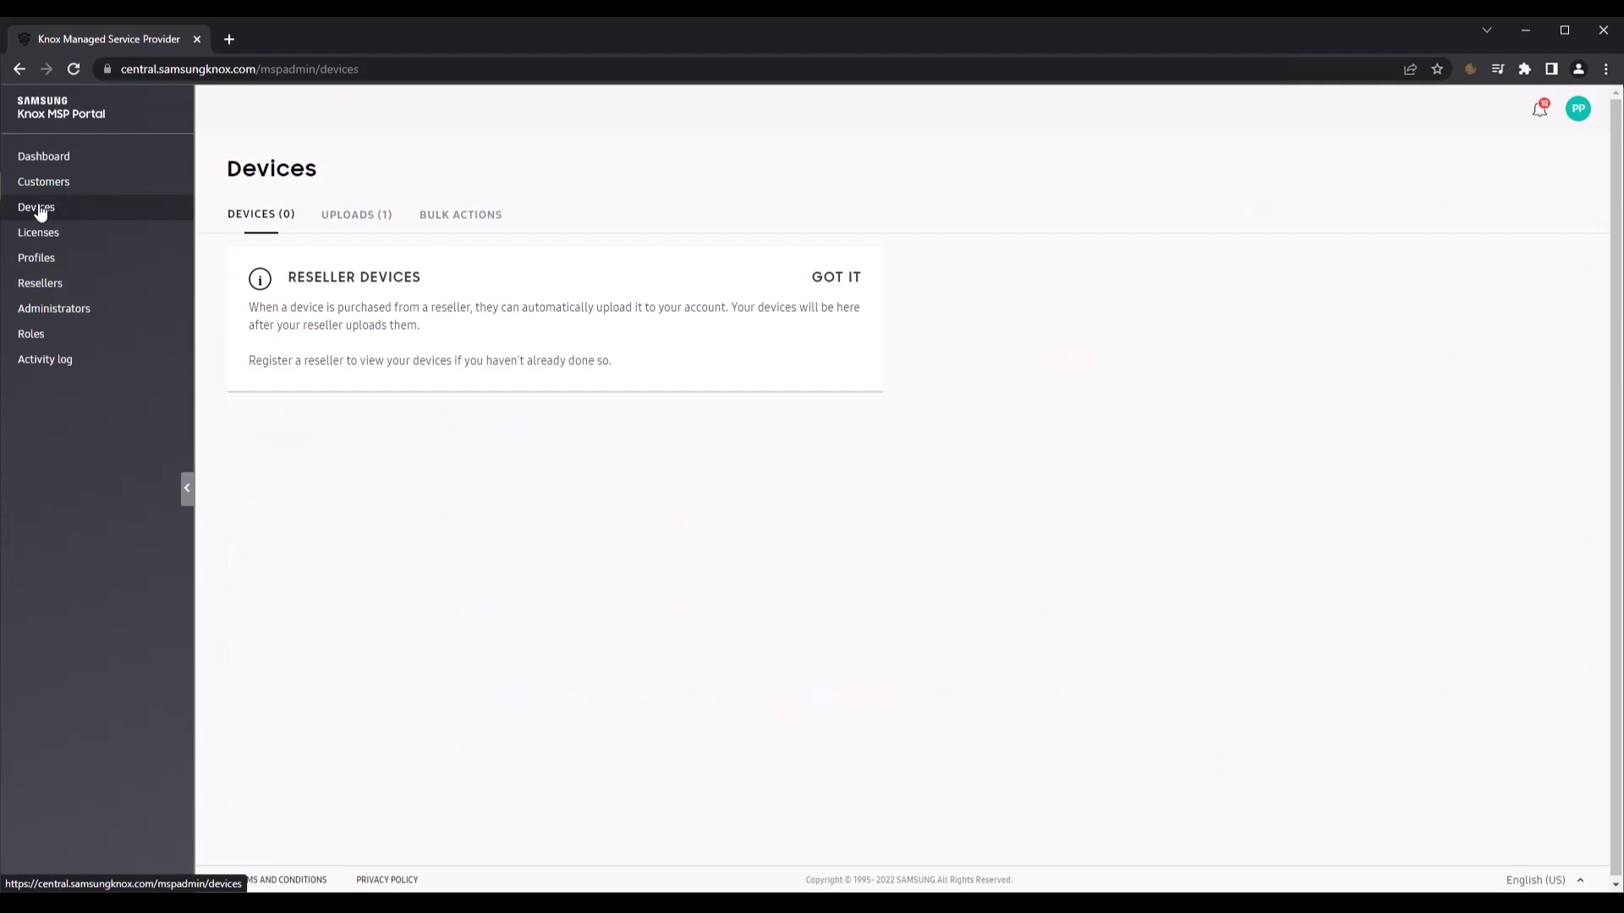
Step: Approve all devices in the pending Samsung R7D upload
{"action": "left_click", "coordinate": [340, 218]}
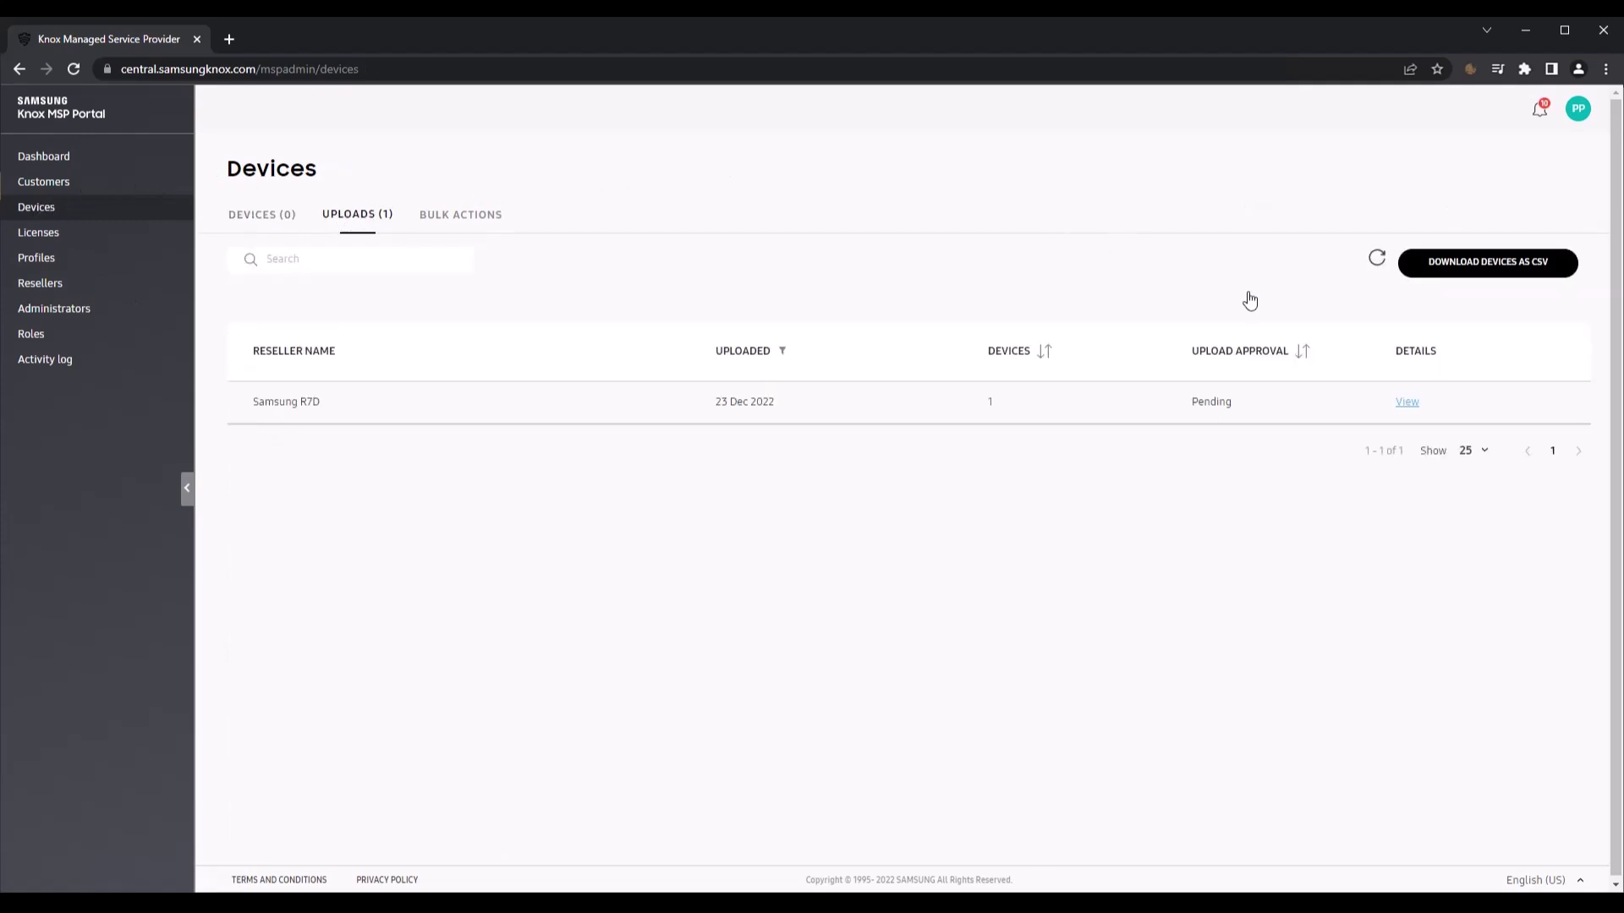
{"action": "left_click", "coordinate": [1405, 403]}
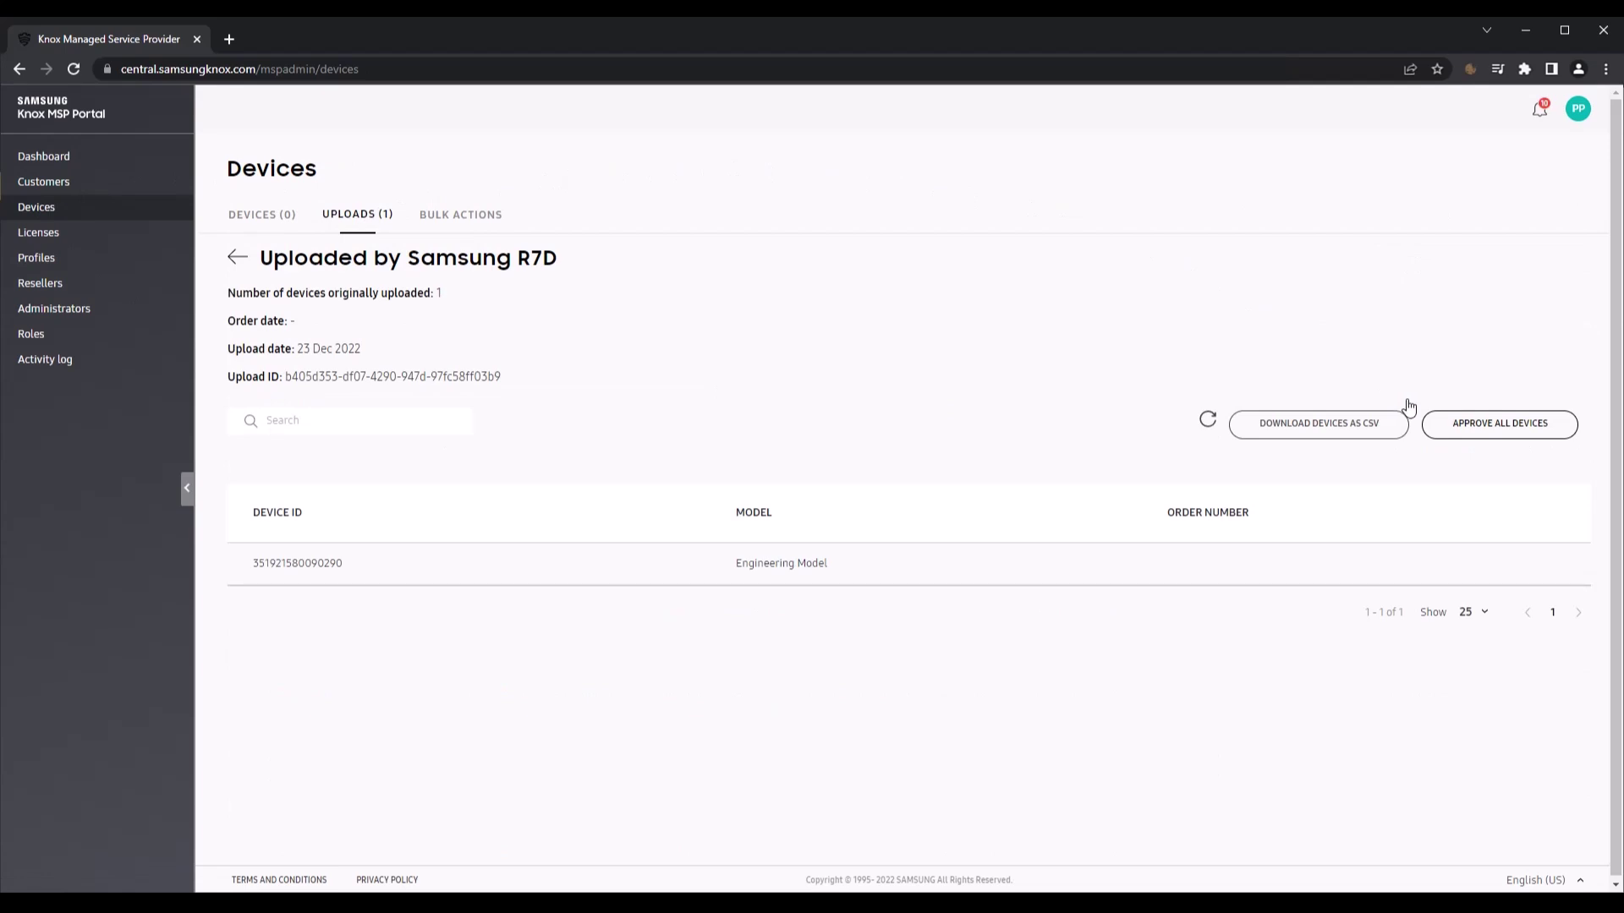
{"action": "left_click", "coordinate": [1528, 433]}
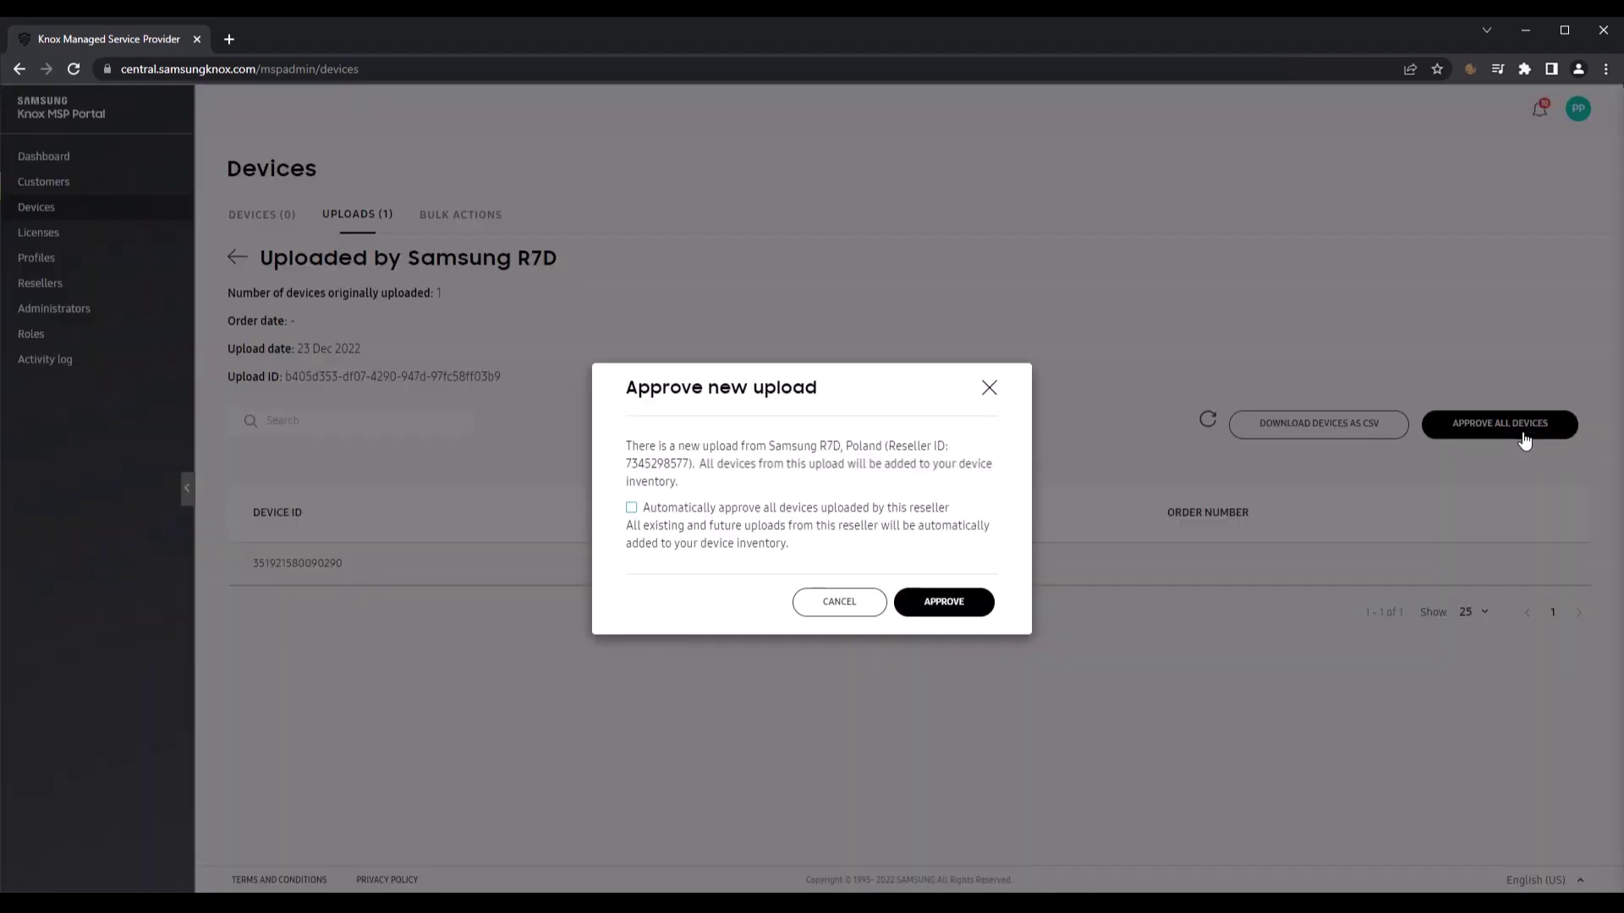
{"action": "left_click", "coordinate": [922, 602]}
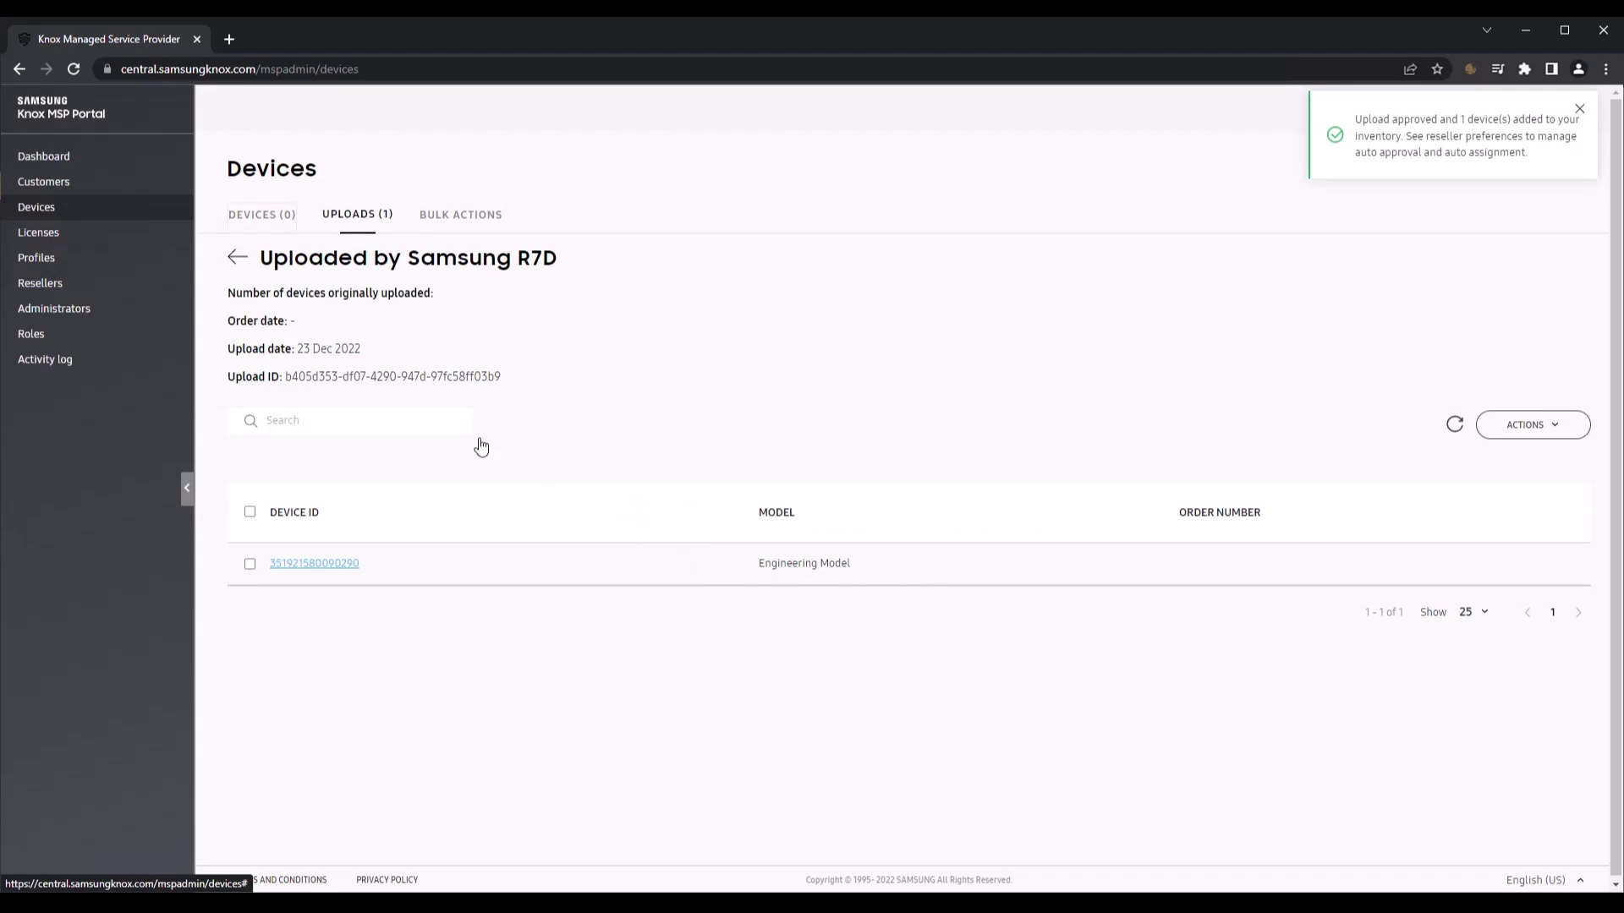
Step: Move the uploaded device to customer KC_Test
{"action": "left_click", "coordinate": [282, 217]}
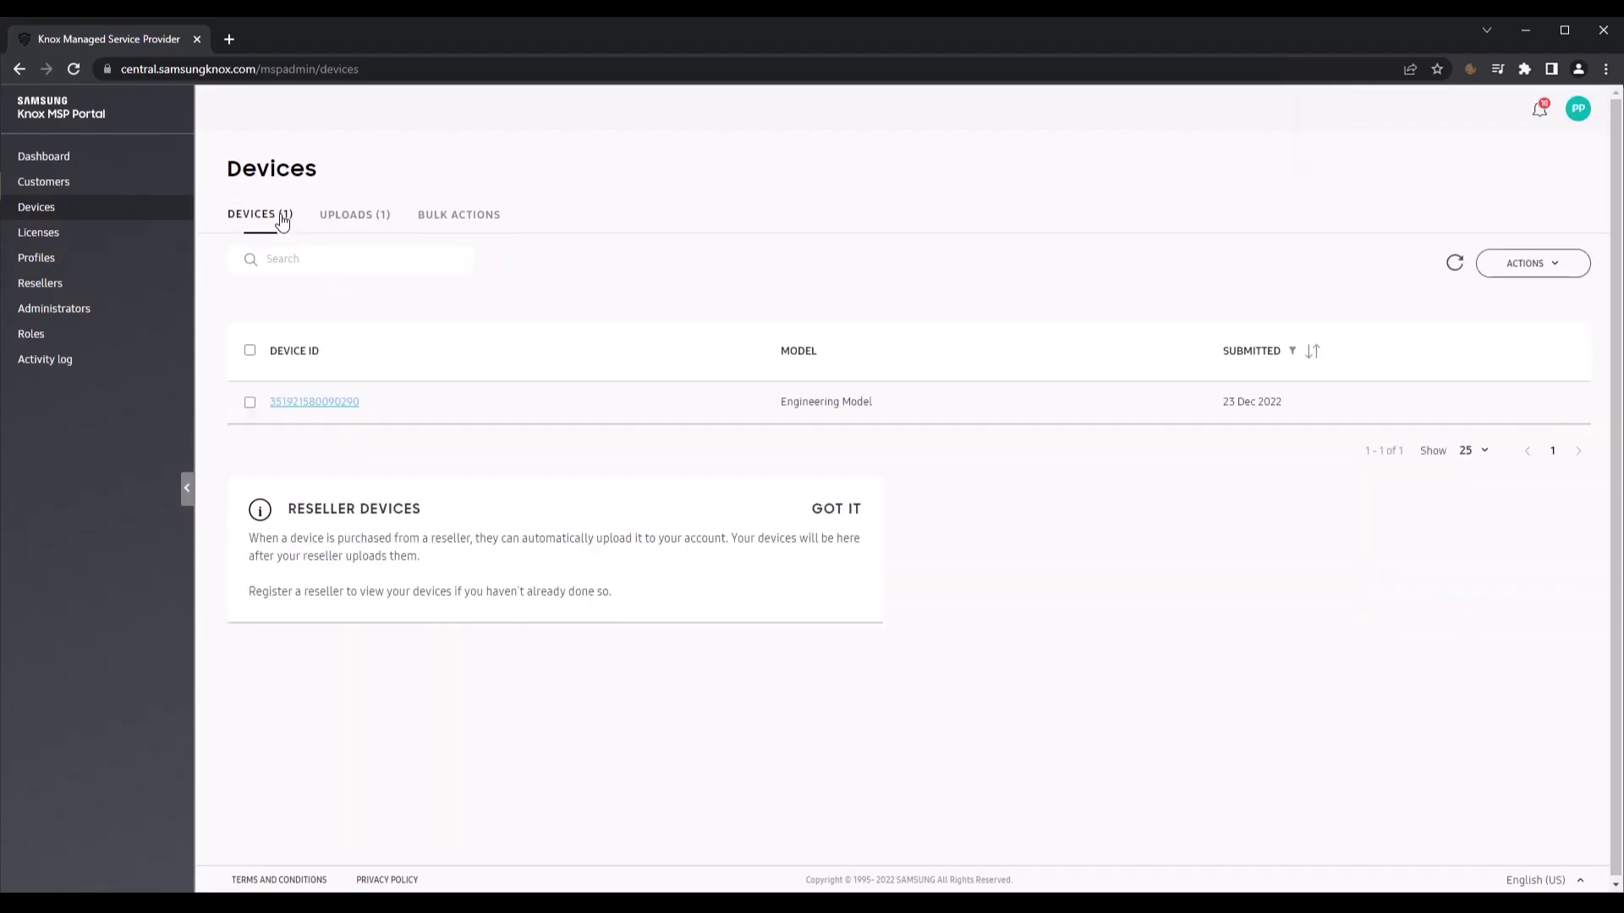
{"action": "left_click", "coordinate": [249, 402]}
{"action": "left_click", "coordinate": [1535, 265]}
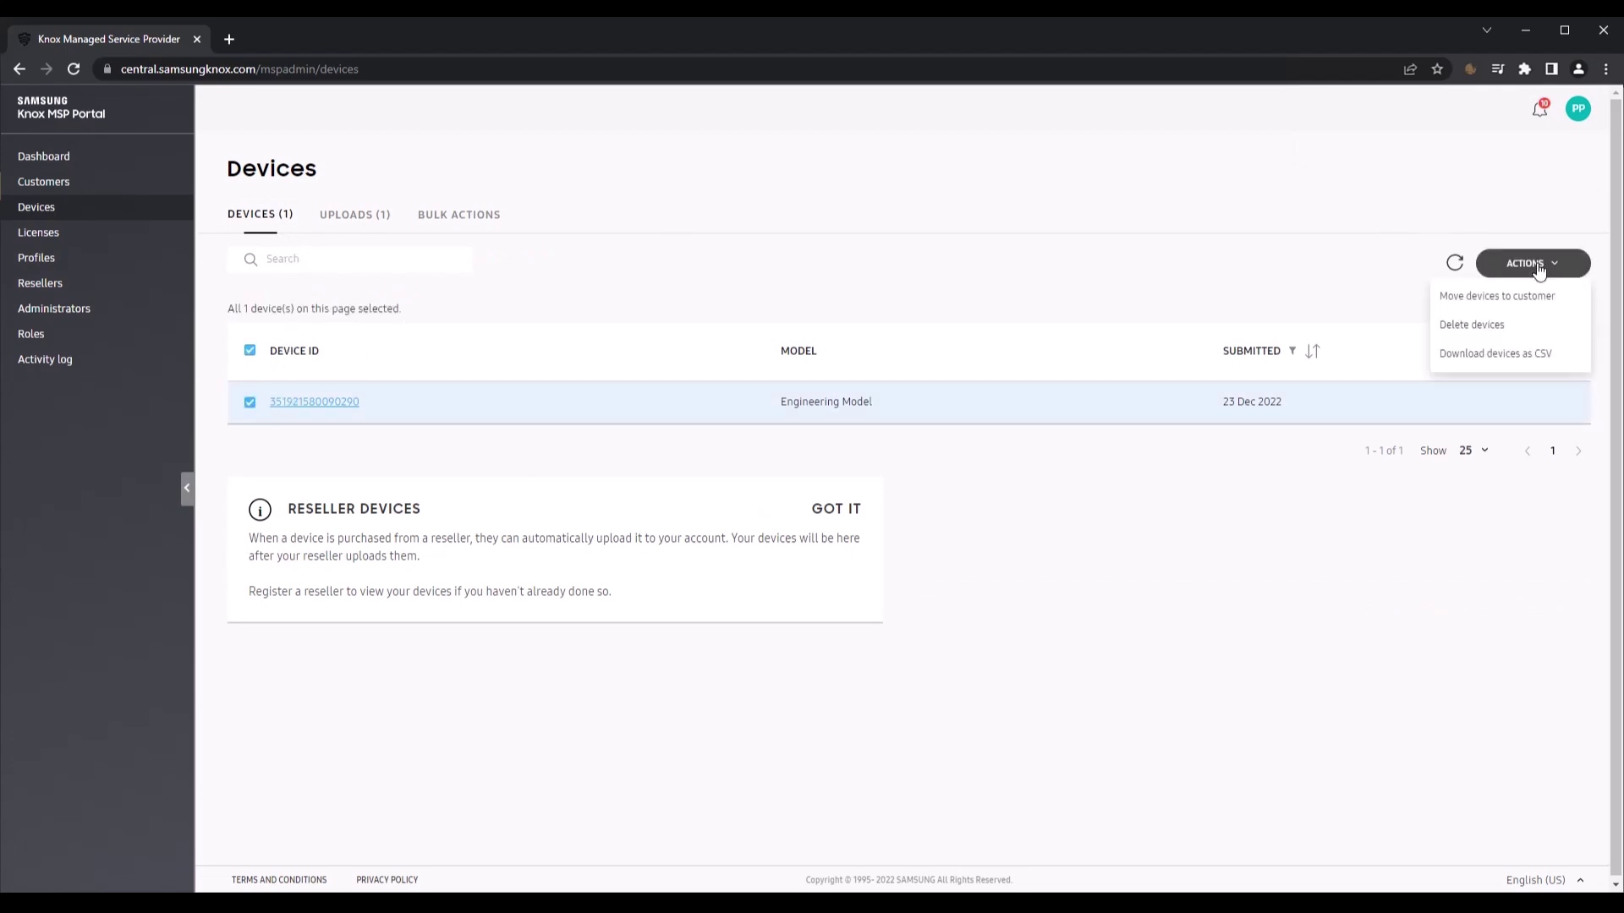
{"action": "left_click", "coordinate": [1519, 298]}
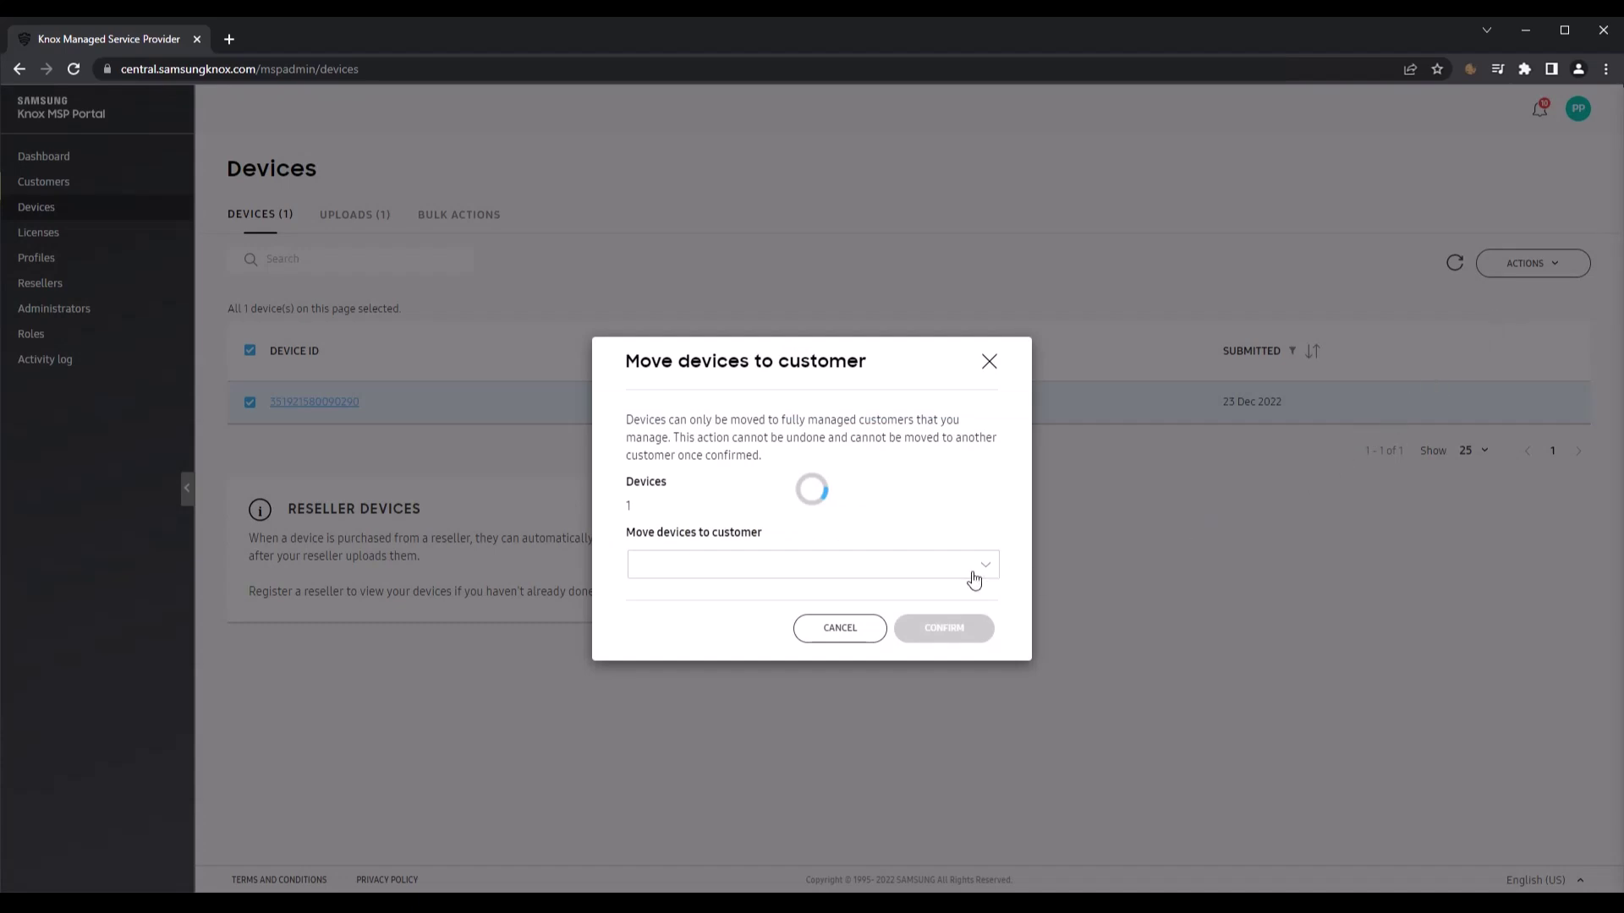
{"action": "left_click", "coordinate": [902, 572]}
{"action": "scroll", "coordinate": [859, 547], "scroll_direction": "down", "scroll_amount": 3}
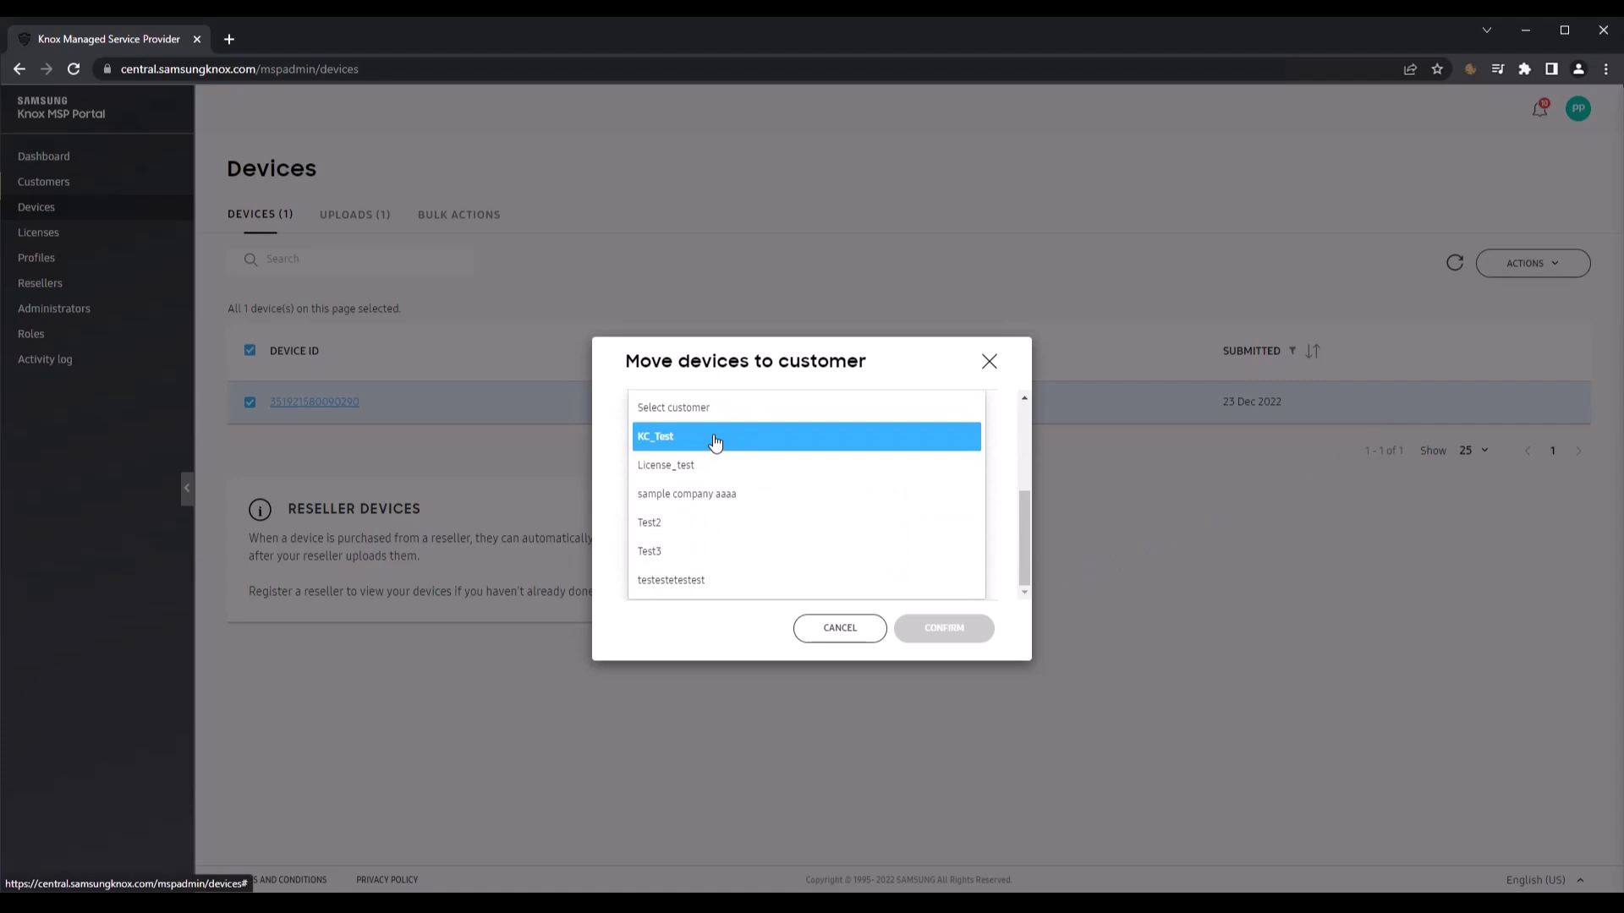
{"action": "left_click", "coordinate": [714, 442]}
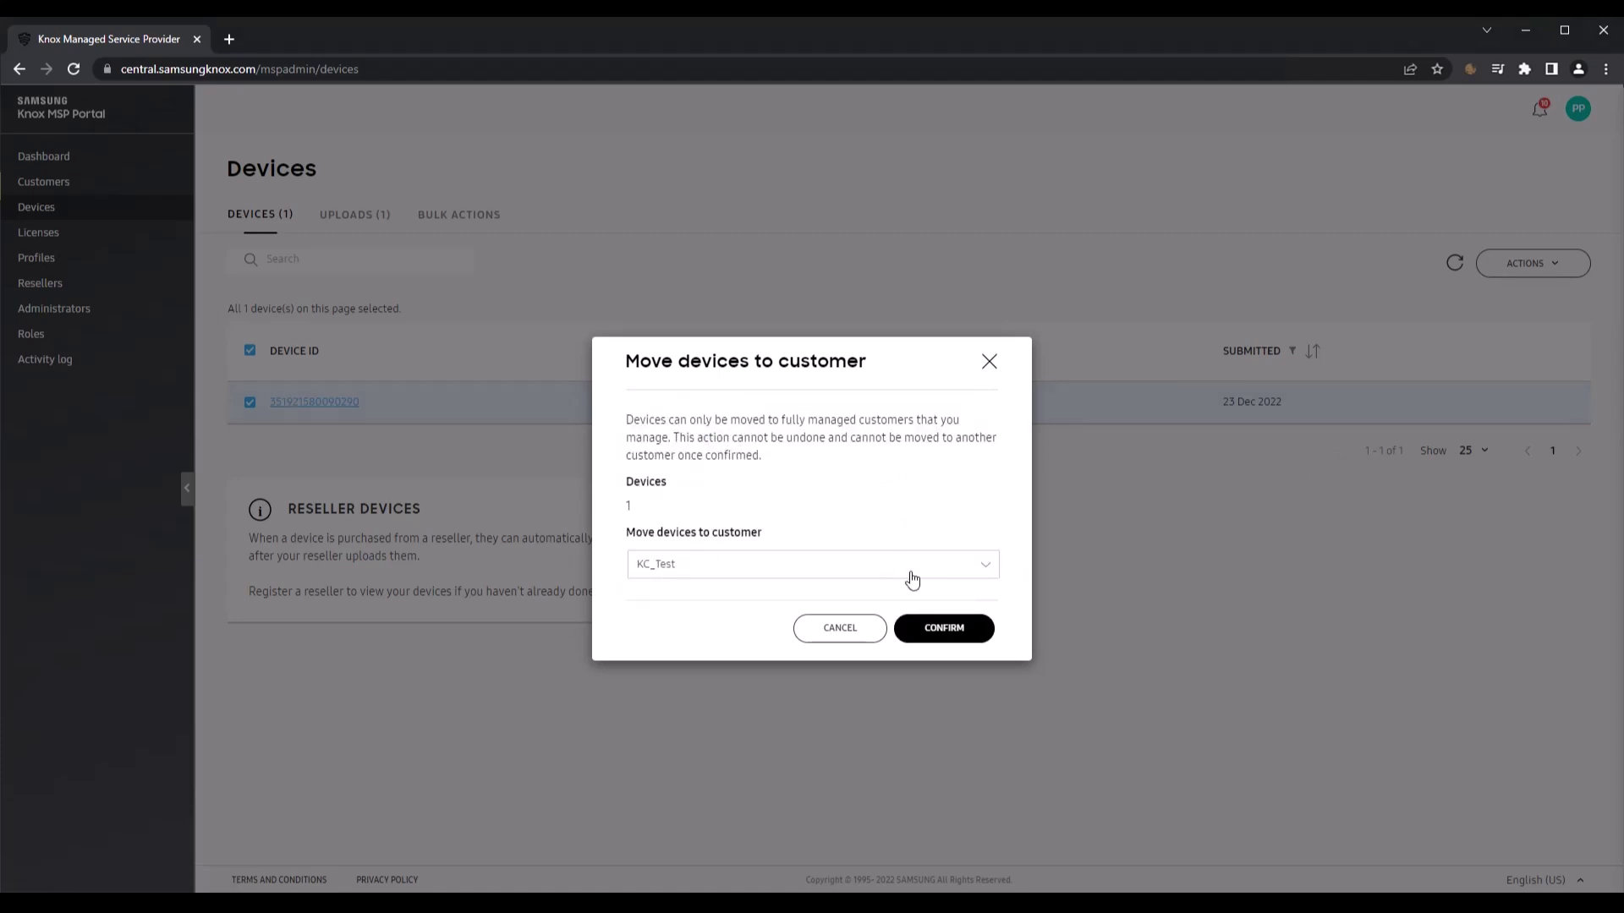
{"action": "left_click", "coordinate": [937, 627]}
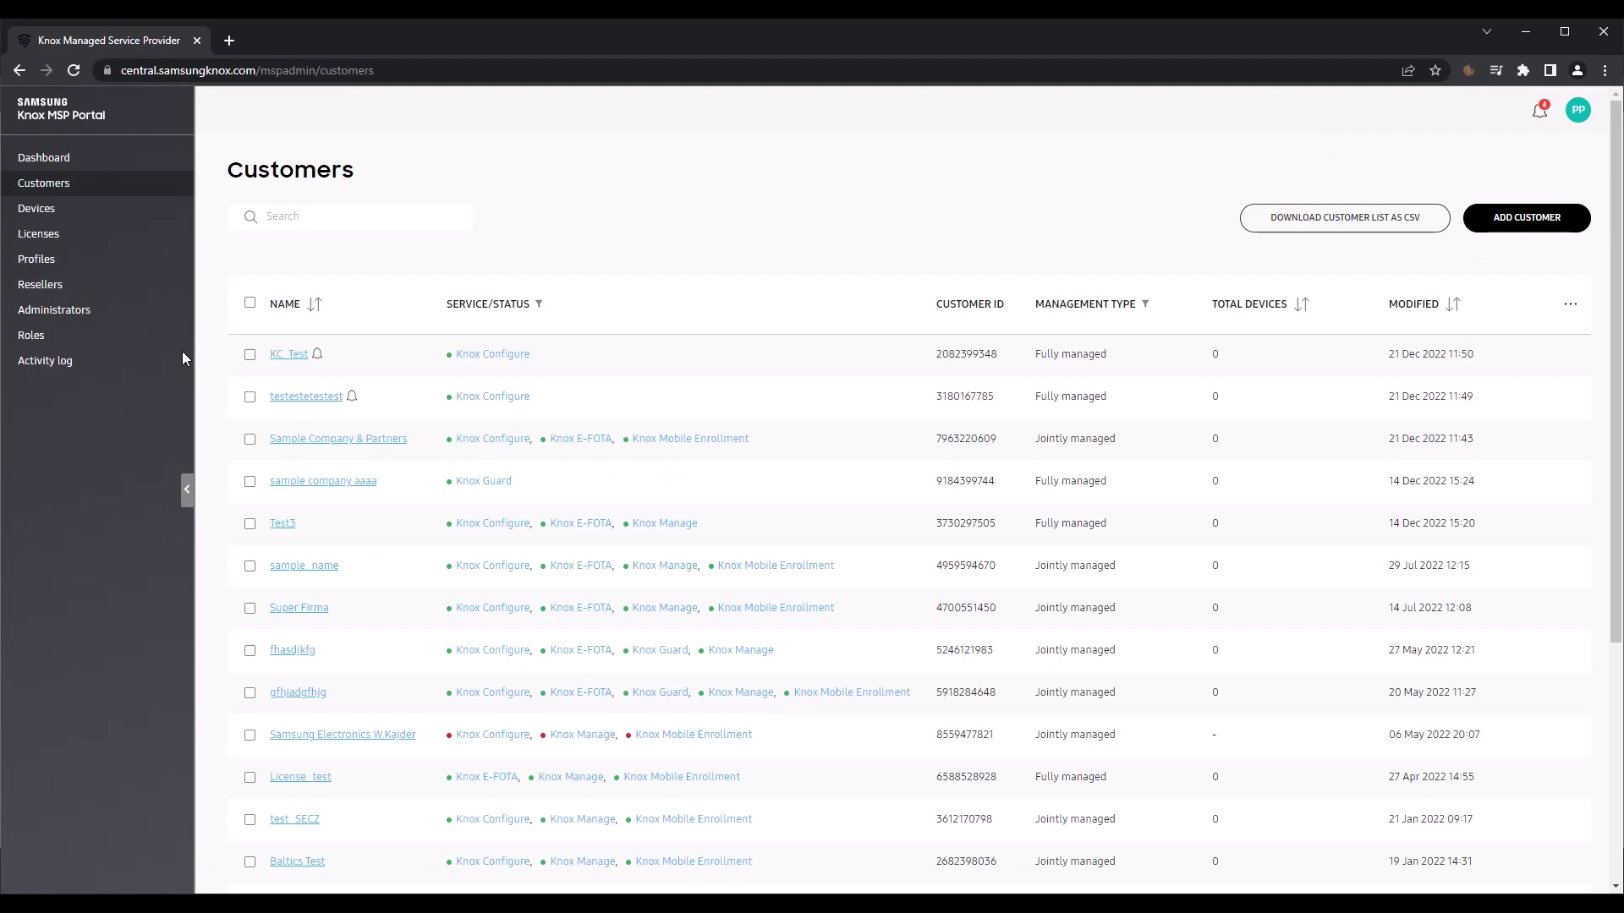
Step: On the Licenses page, browse jointly managed customers' licences, then return to fully managed ones
{"action": "left_click", "coordinate": [50, 235]}
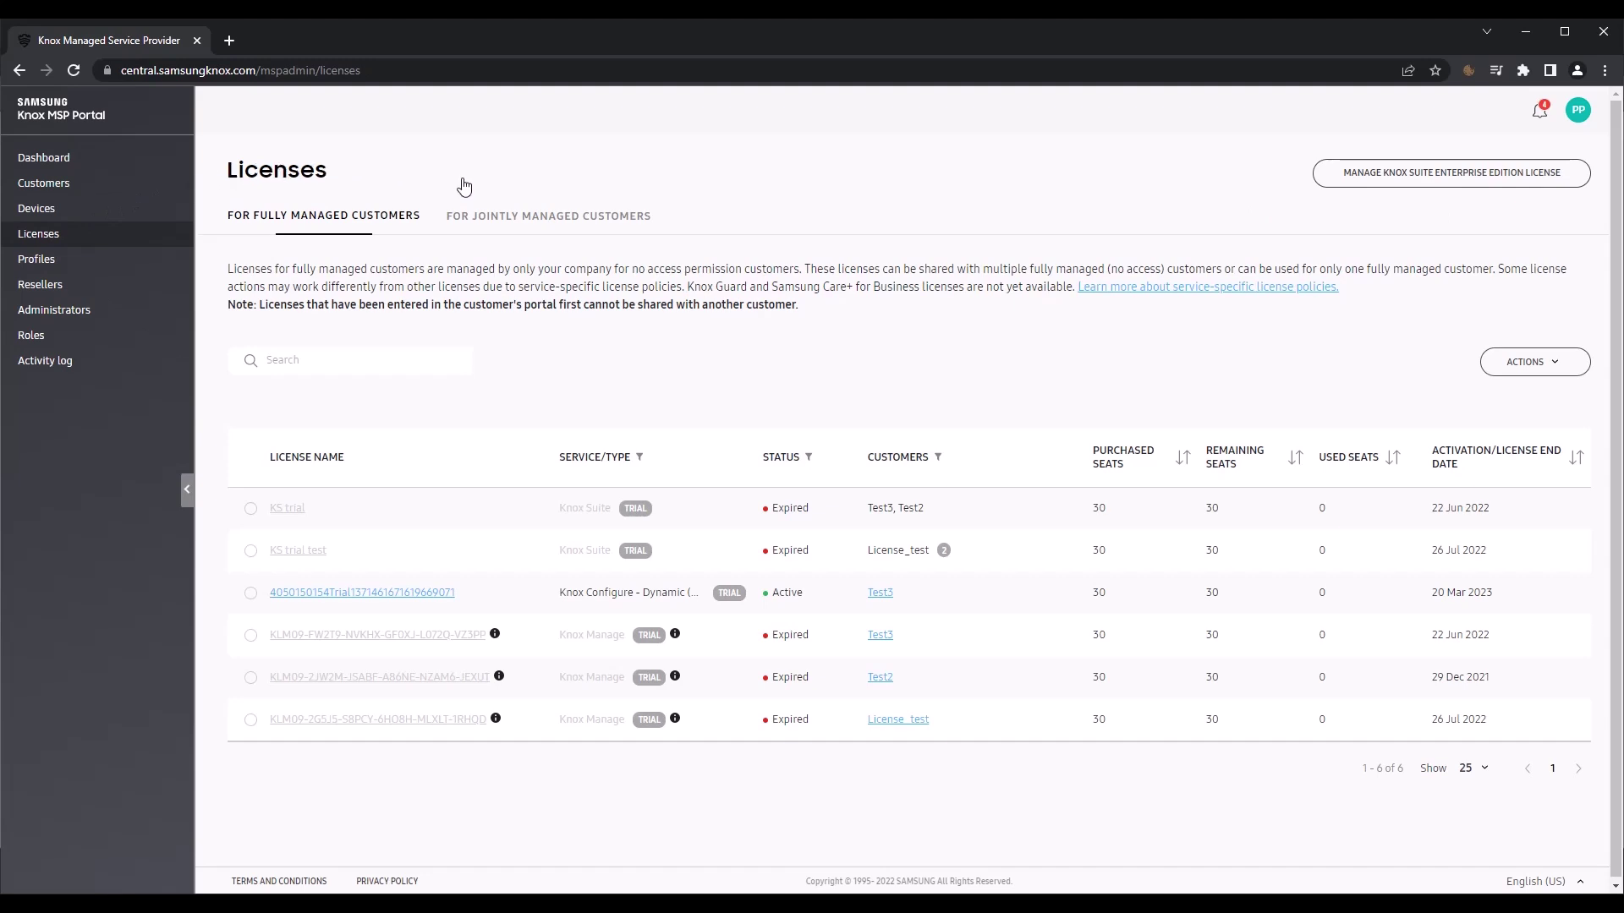
{"action": "left_click", "coordinate": [550, 220]}
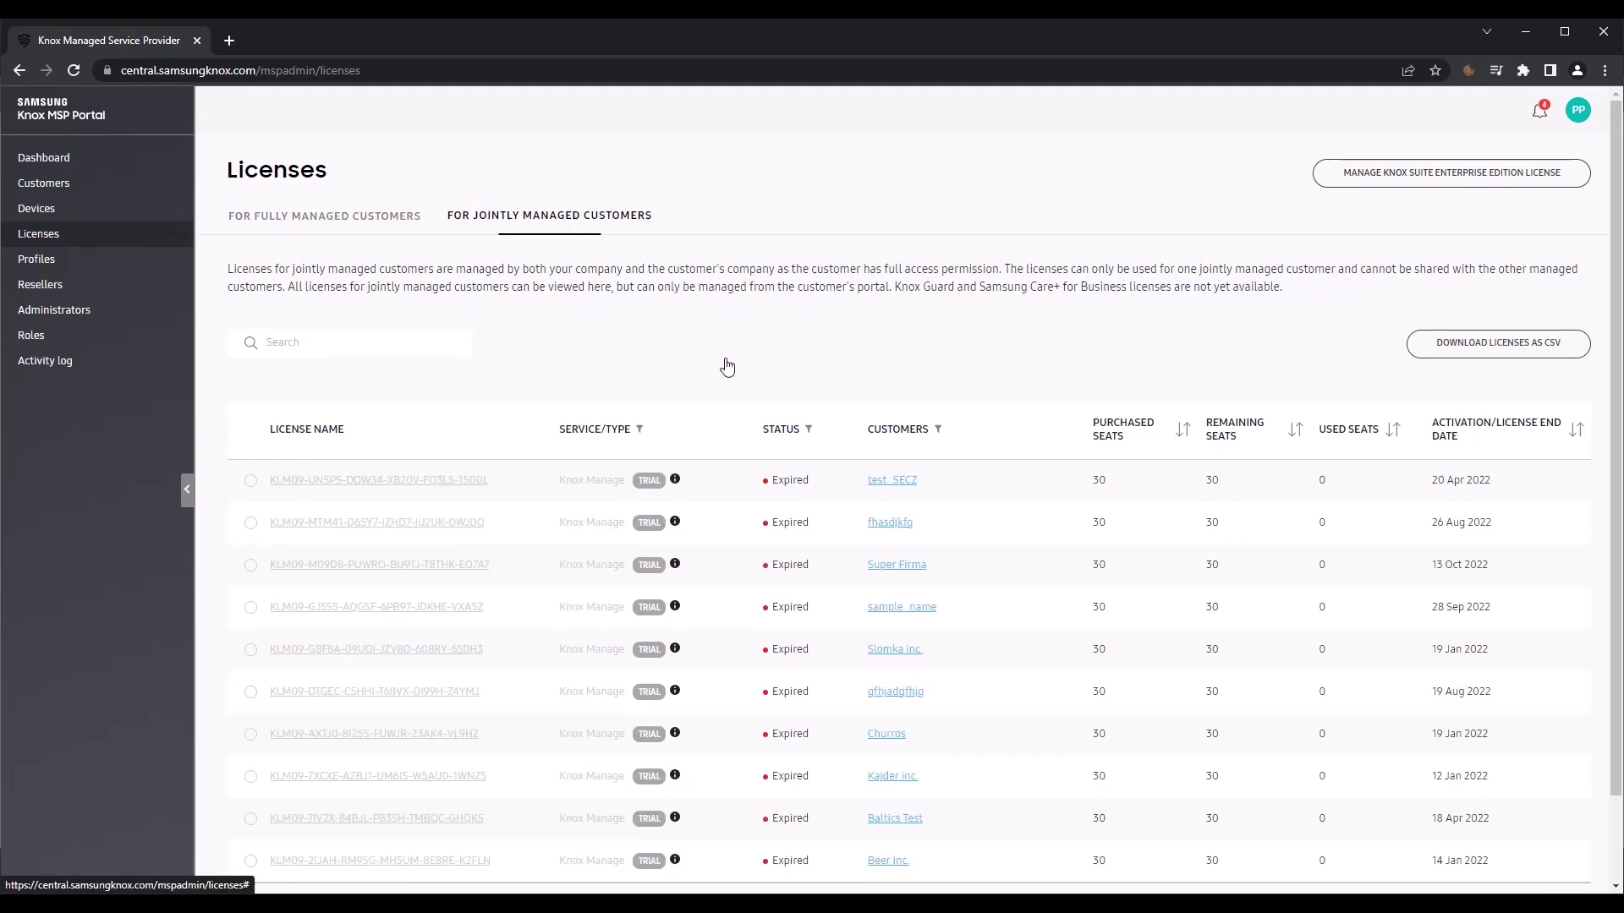
{"action": "scroll", "coordinate": [732, 378], "scroll_direction": "down", "scroll_amount": 2}
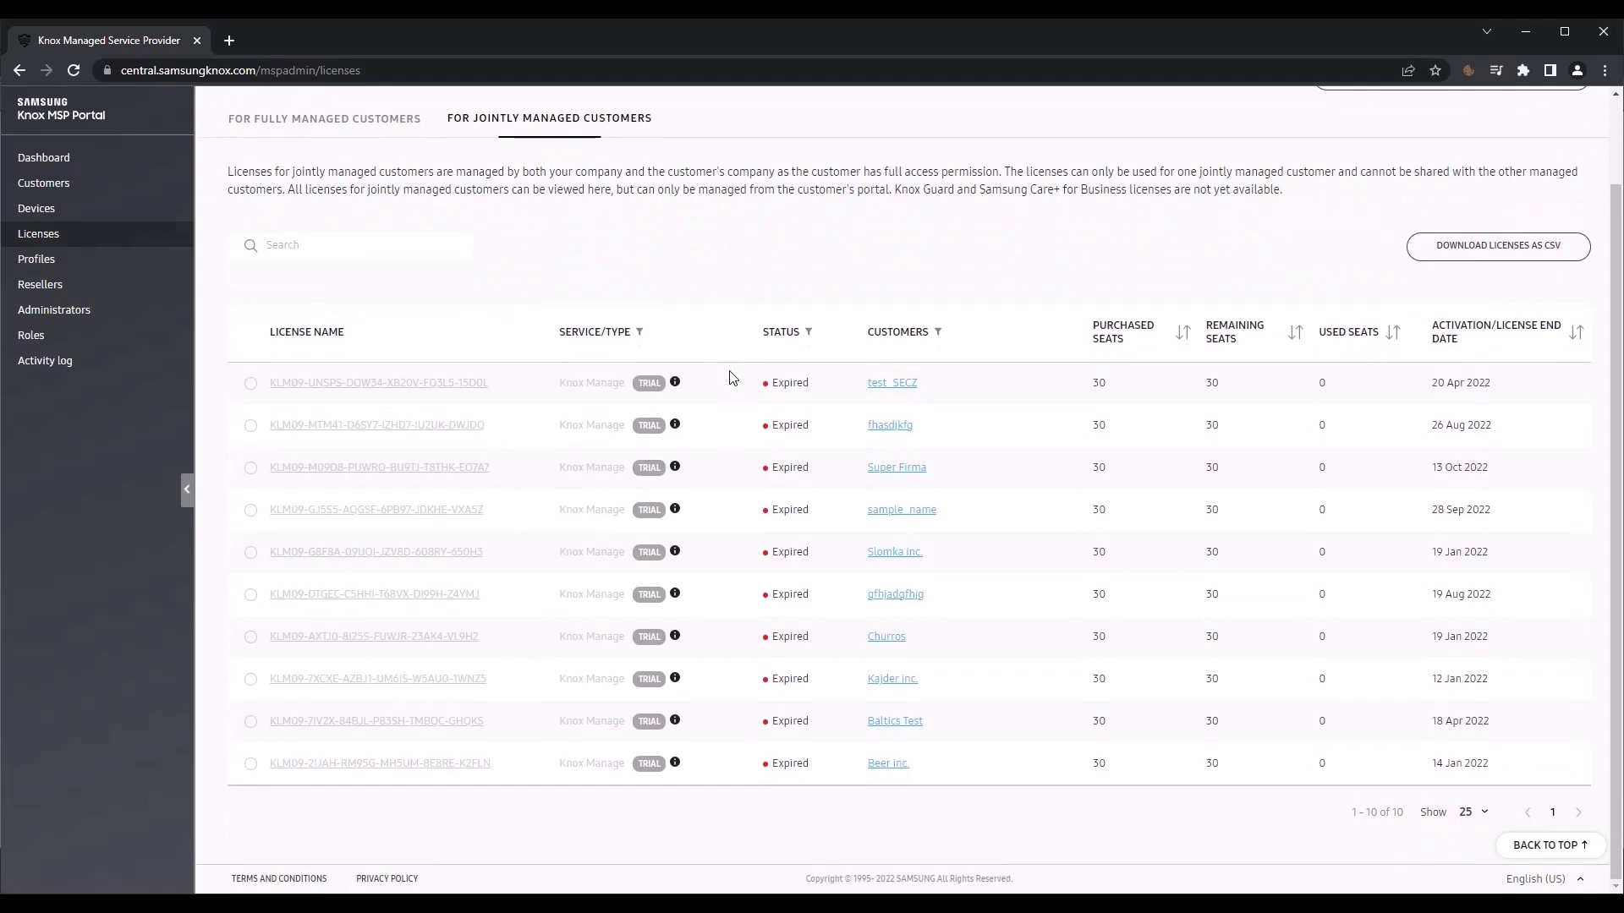
{"action": "scroll", "coordinate": [732, 378], "scroll_direction": "up", "scroll_amount": 2}
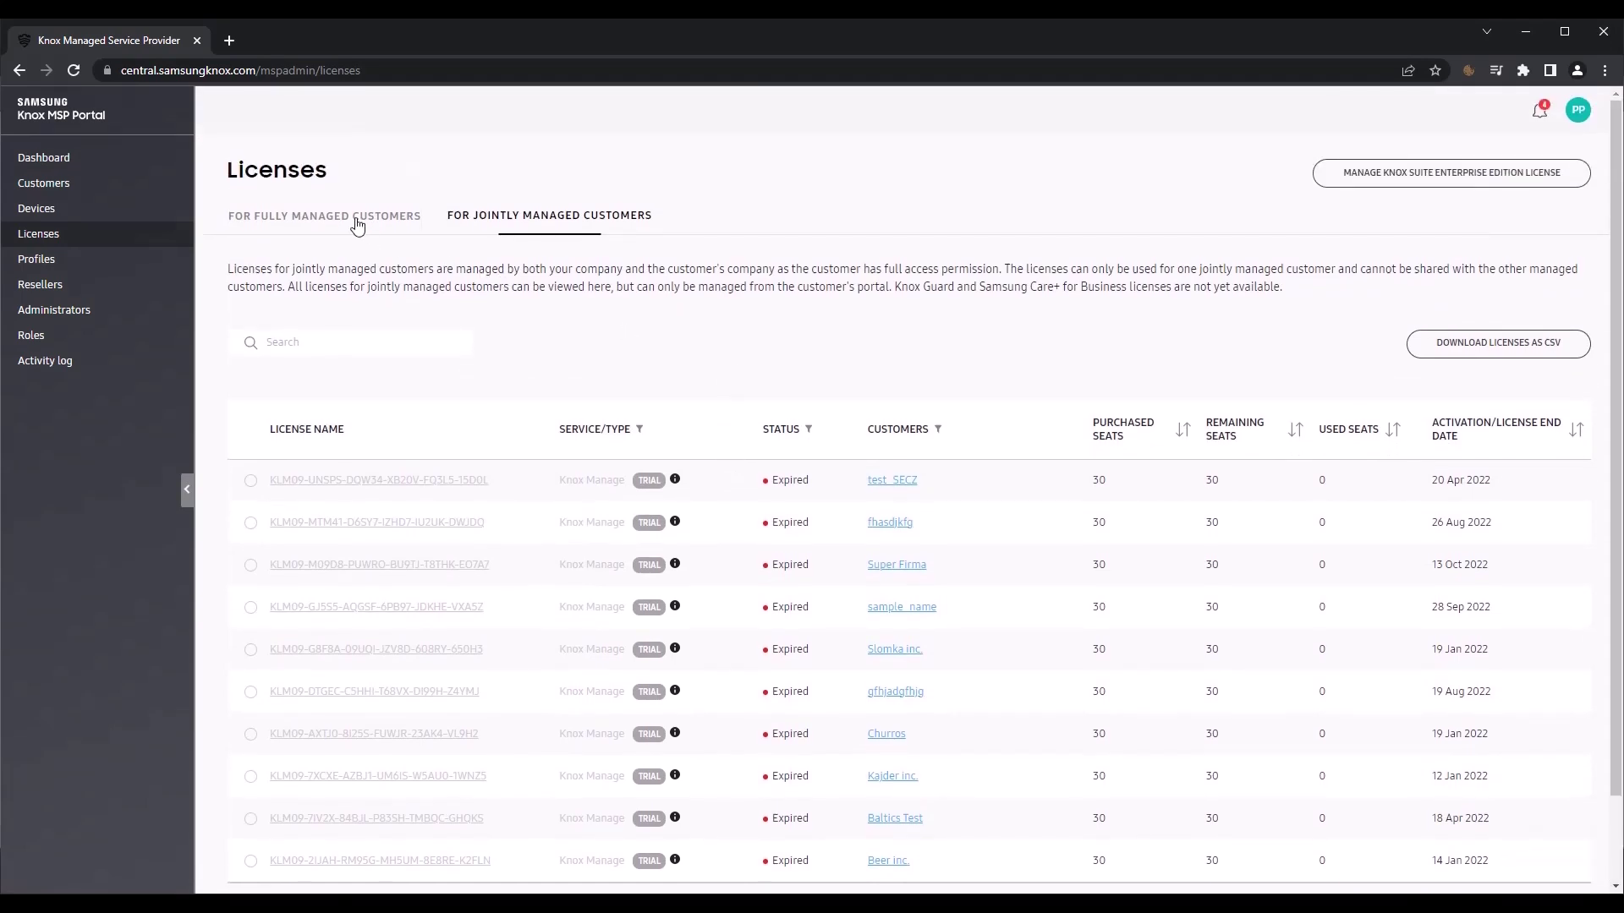
{"action": "left_click", "coordinate": [356, 220]}
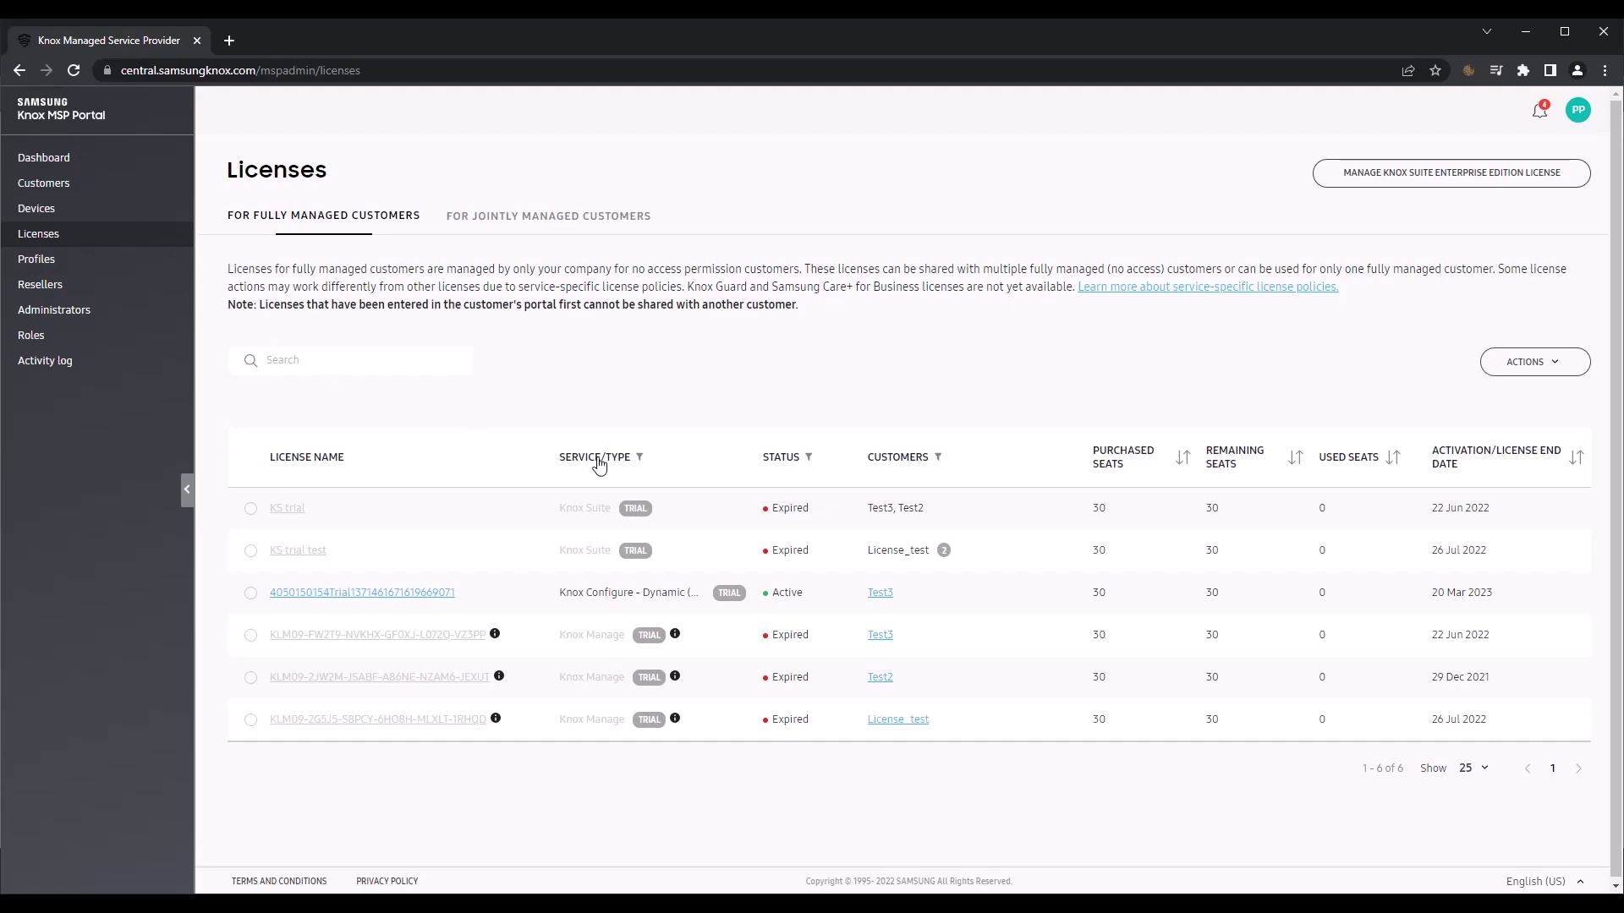
Step: Generate a Knox Configure Setup (Staggered) trial licence
{"action": "left_click", "coordinate": [1541, 372]}
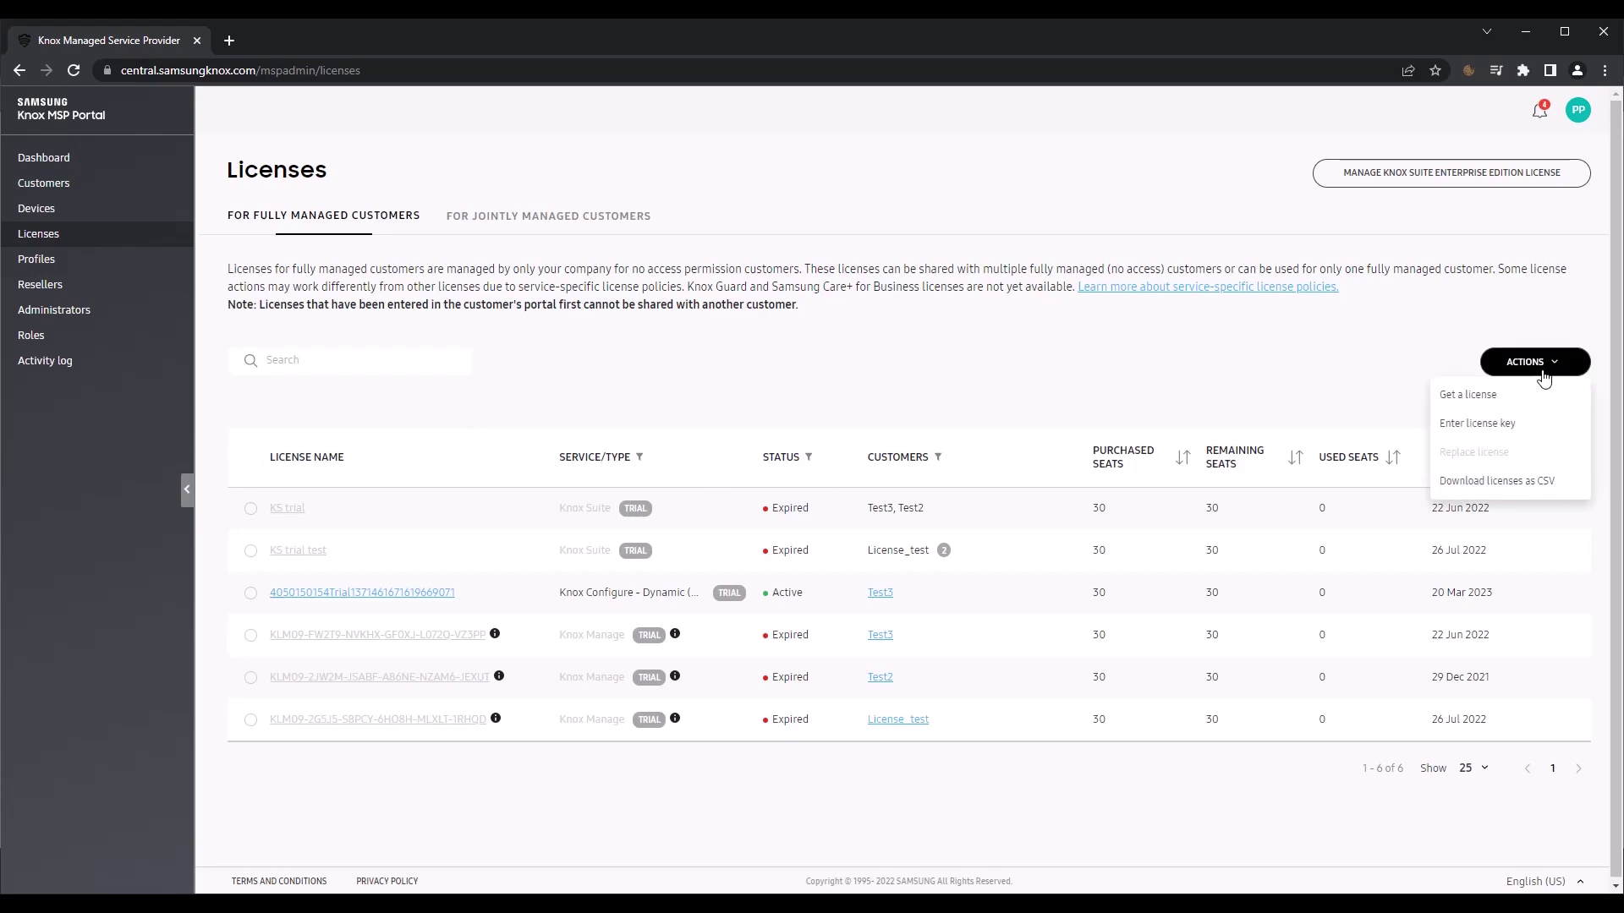
{"action": "left_click", "coordinate": [1504, 400]}
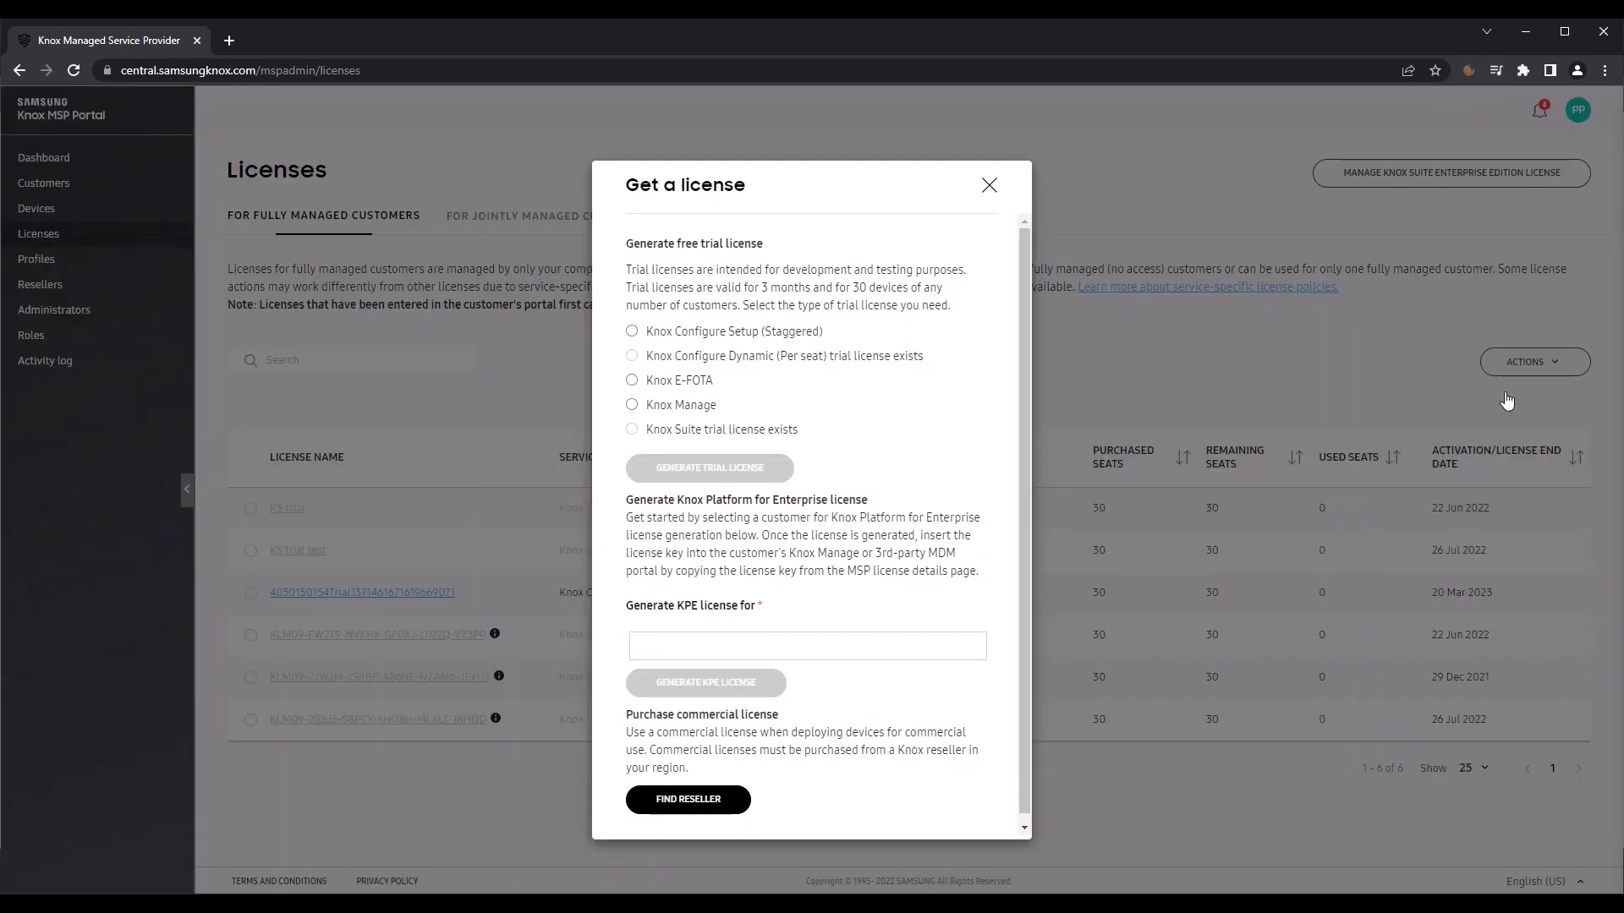
{"action": "left_click", "coordinate": [631, 332]}
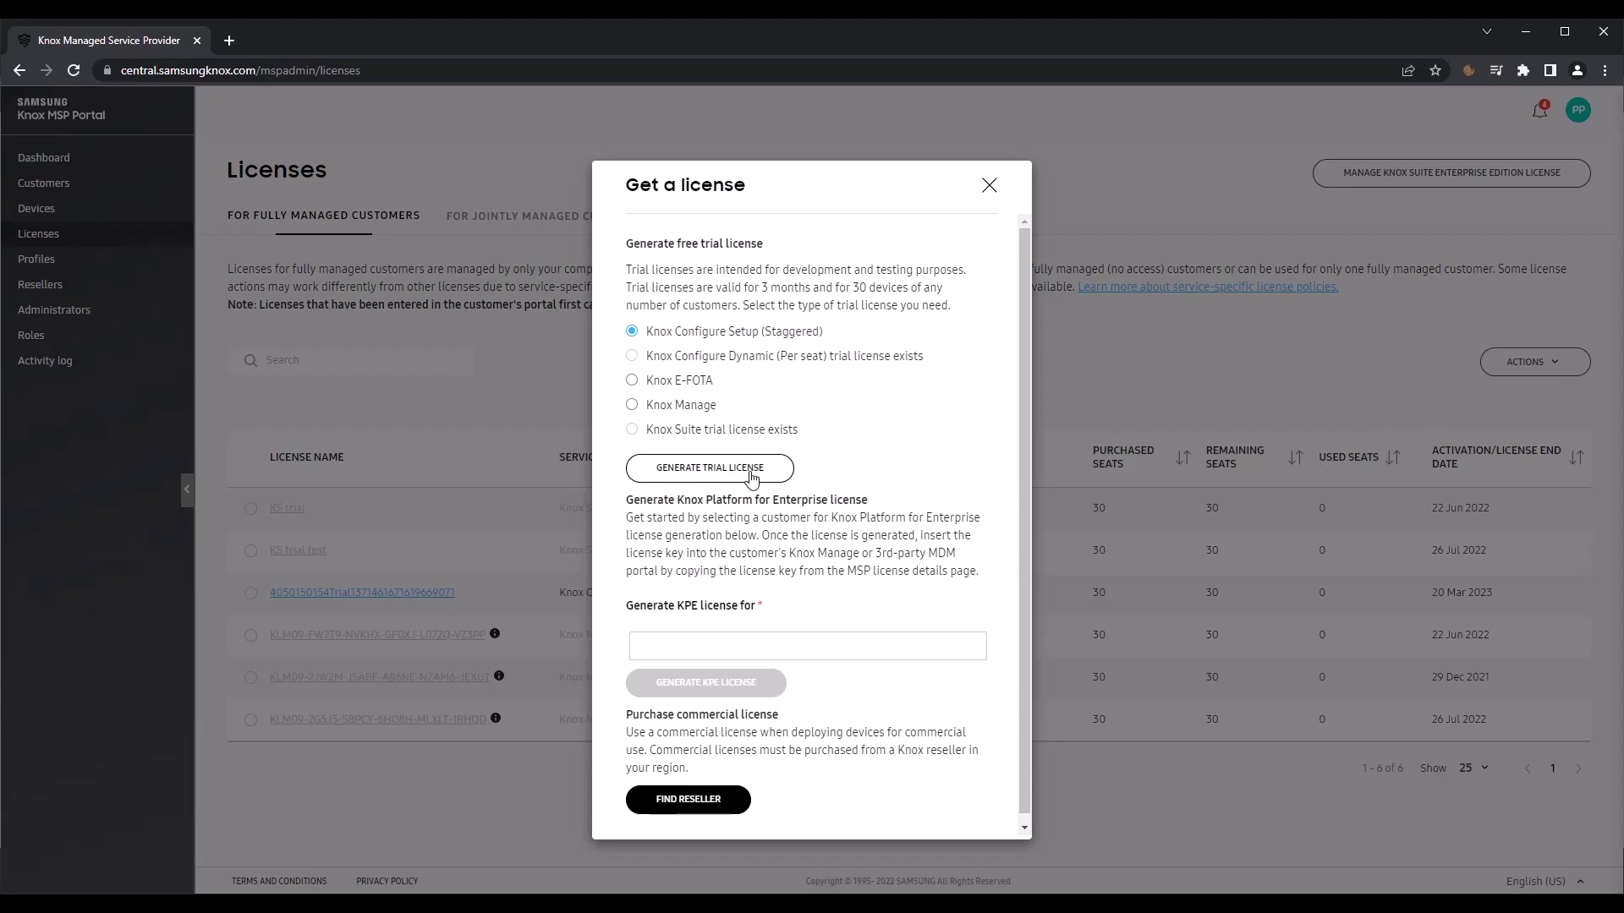
{"action": "left_click", "coordinate": [751, 469]}
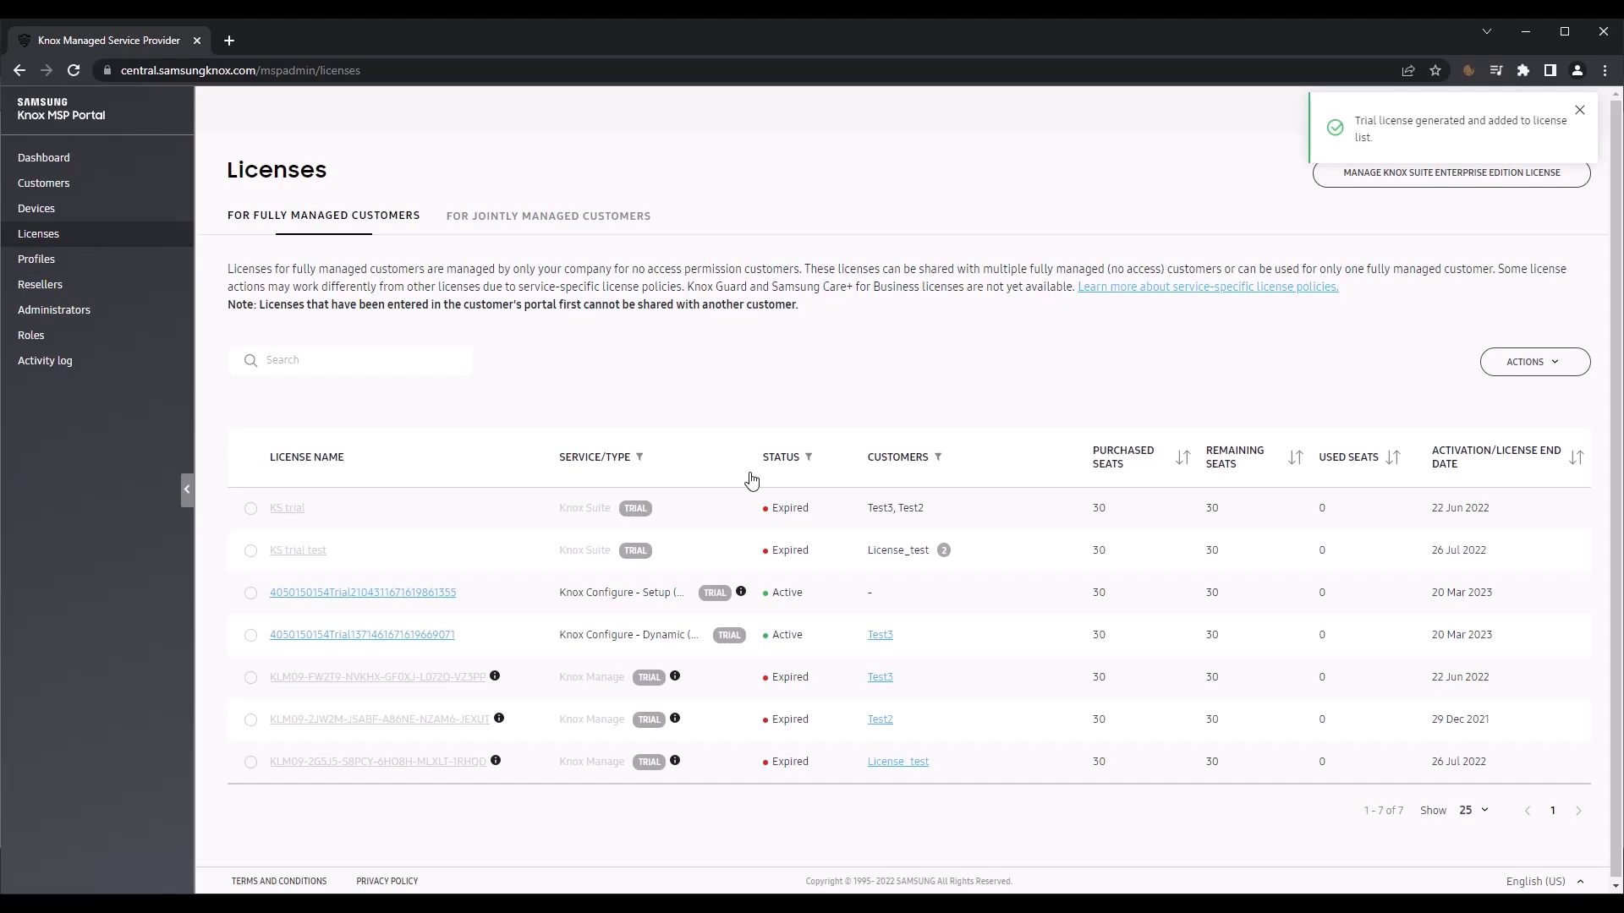
Step: Assign the new trial licence to testestetestest, KC_Test and Test3 and save
{"action": "left_click", "coordinate": [283, 596]}
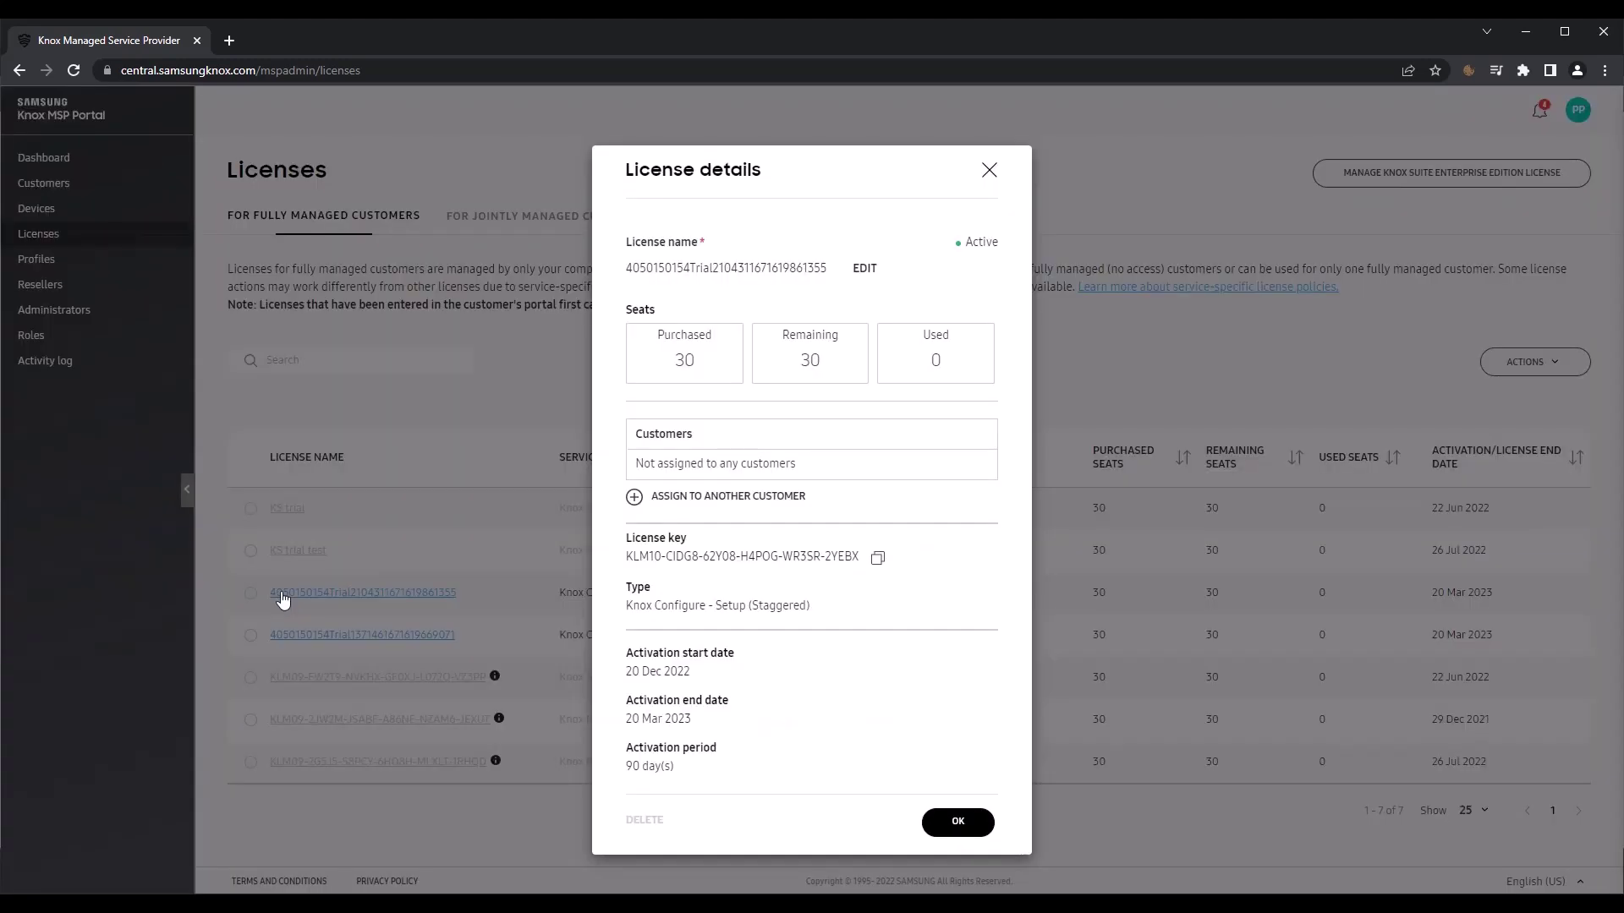
{"action": "left_click", "coordinate": [634, 498]}
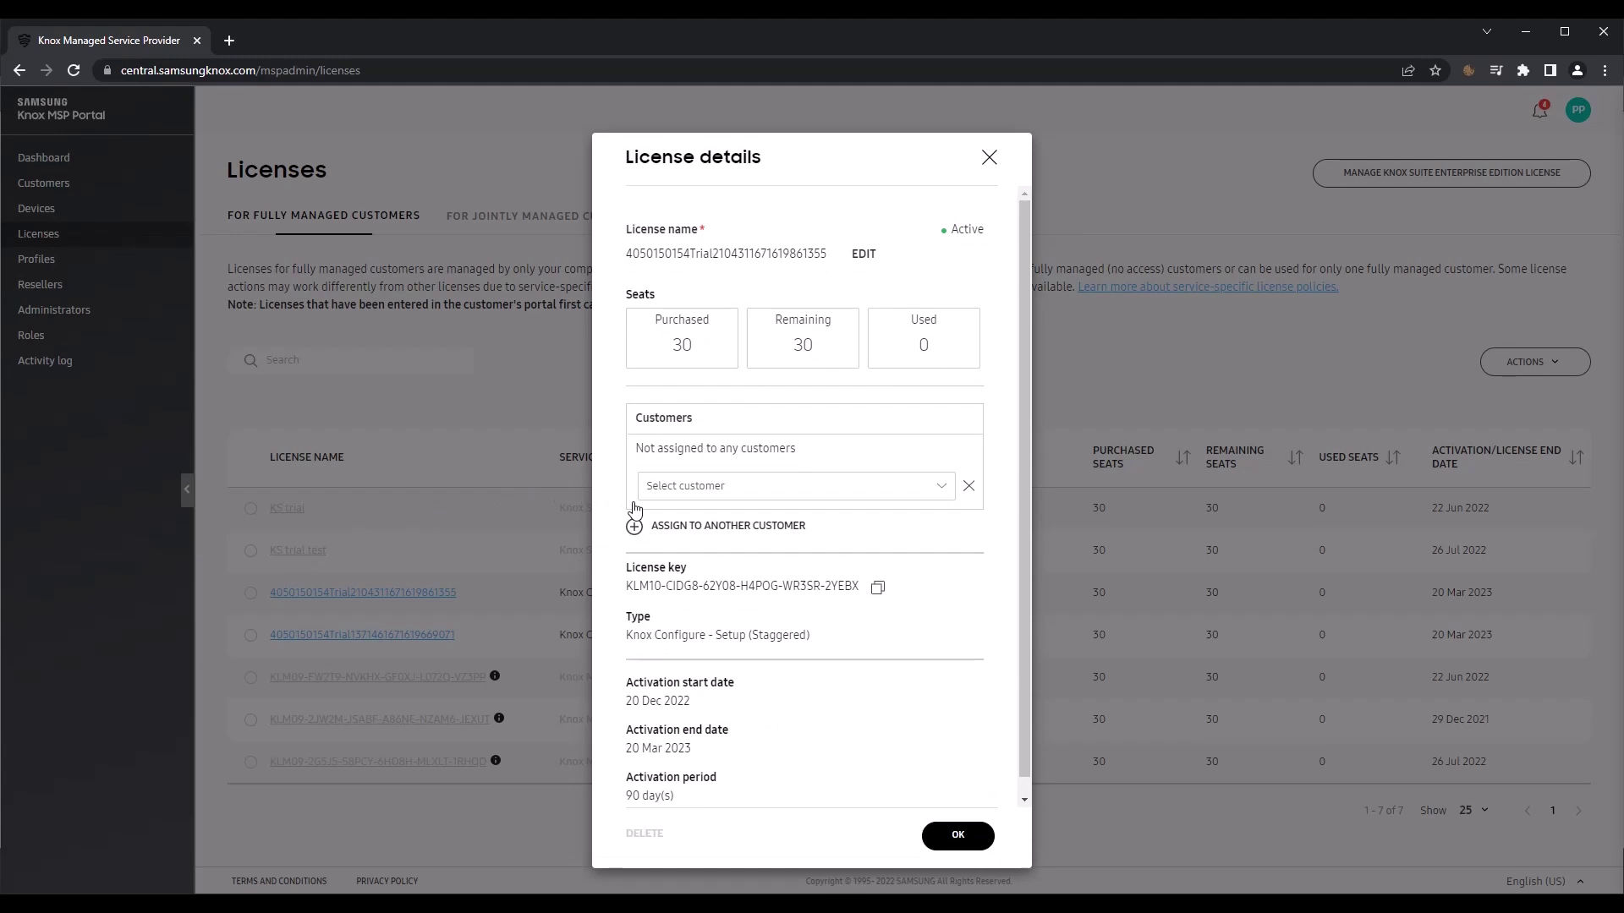
{"action": "left_click", "coordinate": [743, 490]}
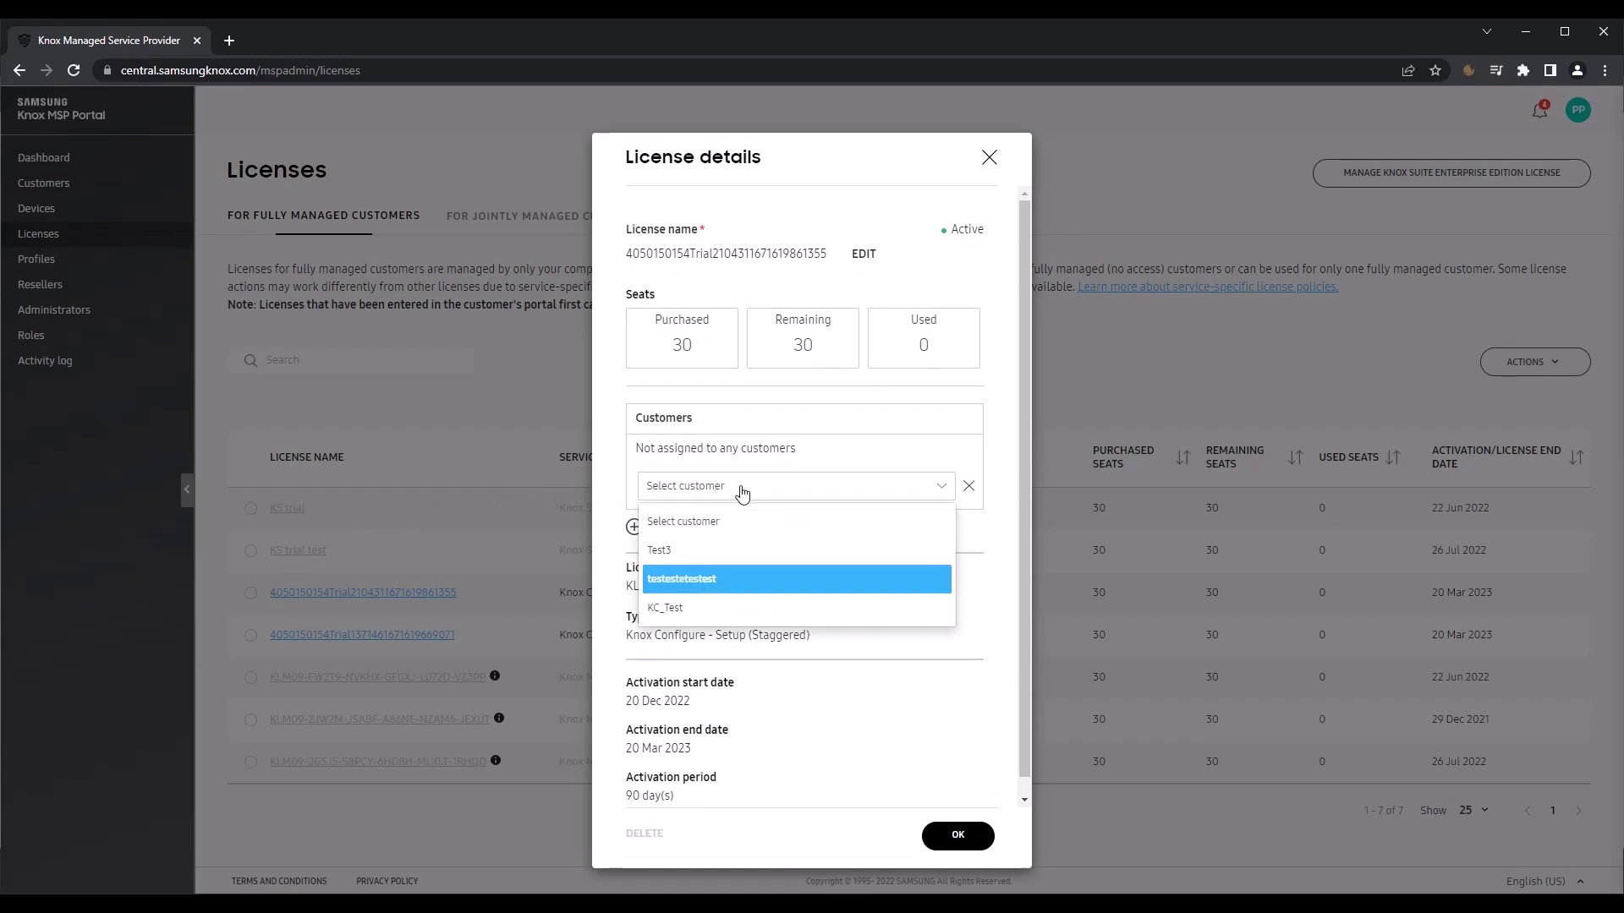
{"action": "left_click", "coordinate": [719, 581]}
{"action": "left_click", "coordinate": [710, 489]}
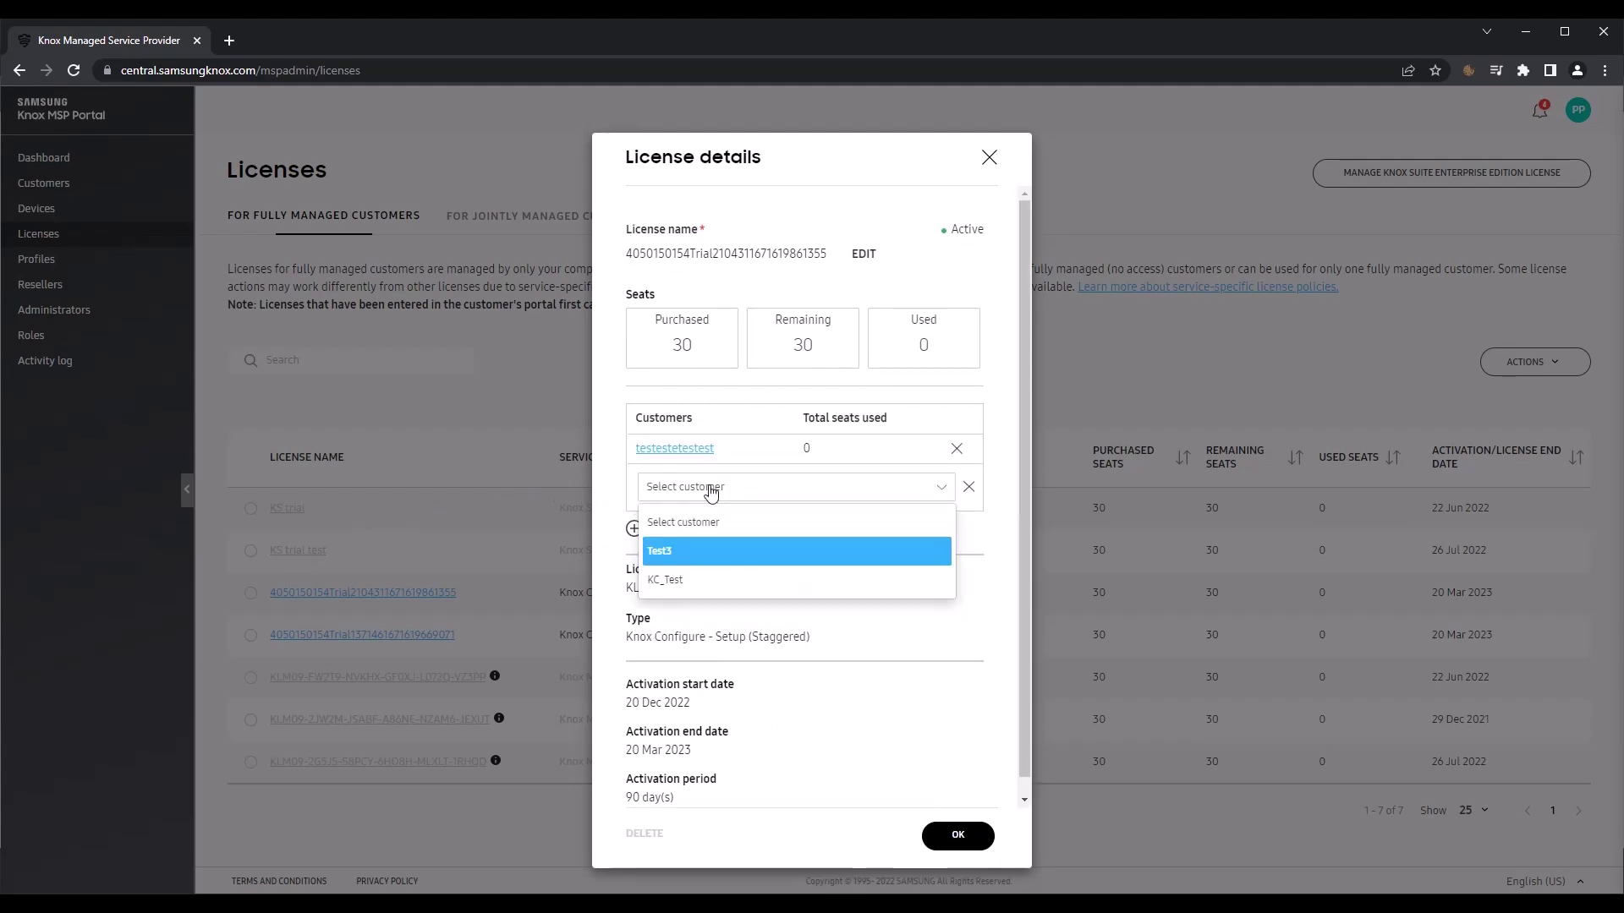
{"action": "left_click", "coordinate": [698, 580]}
{"action": "left_click", "coordinate": [958, 834]}
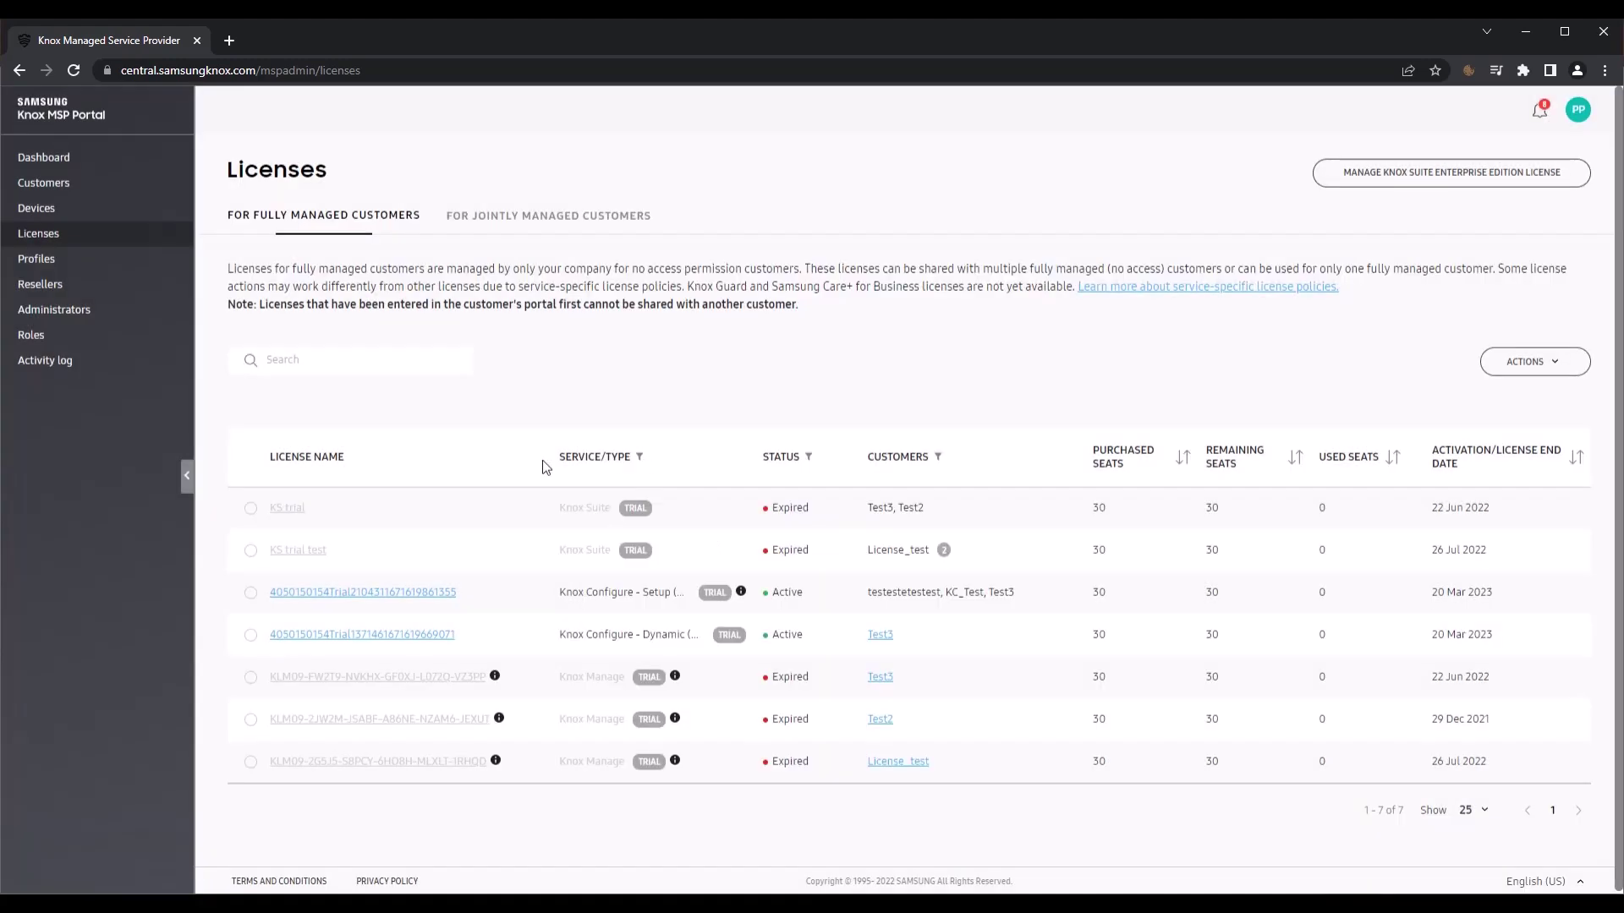
Step: Under Profiles > Copyable Profiles, add both Kids Mode sample and Test Profile 1 as copyable
{"action": "left_click", "coordinate": [38, 260]}
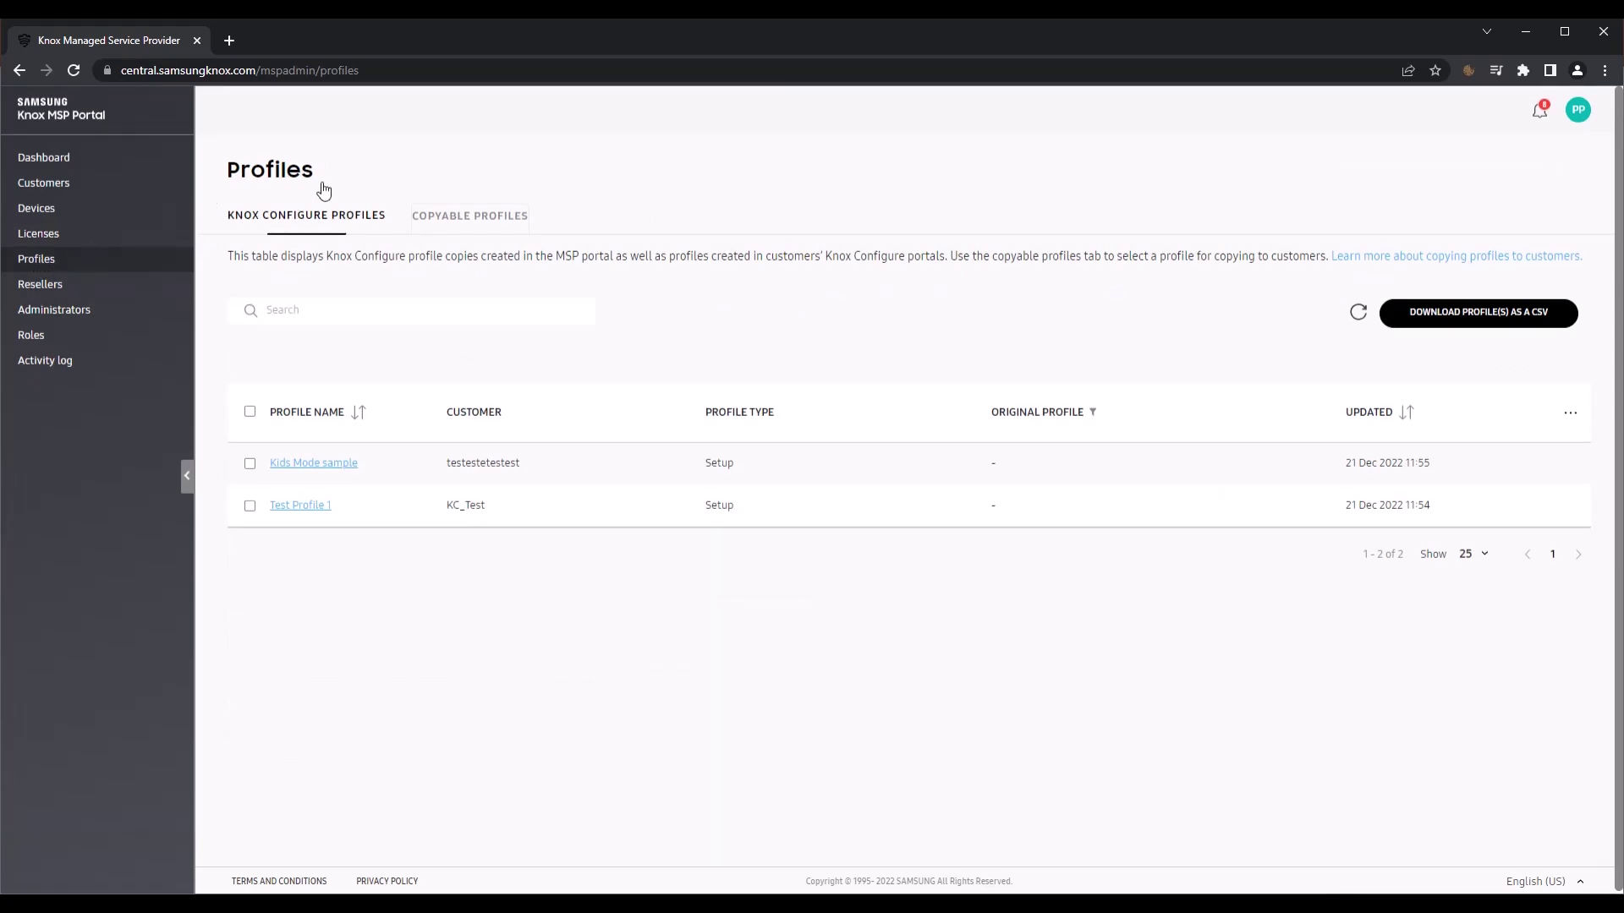
{"action": "left_click", "coordinate": [459, 224]}
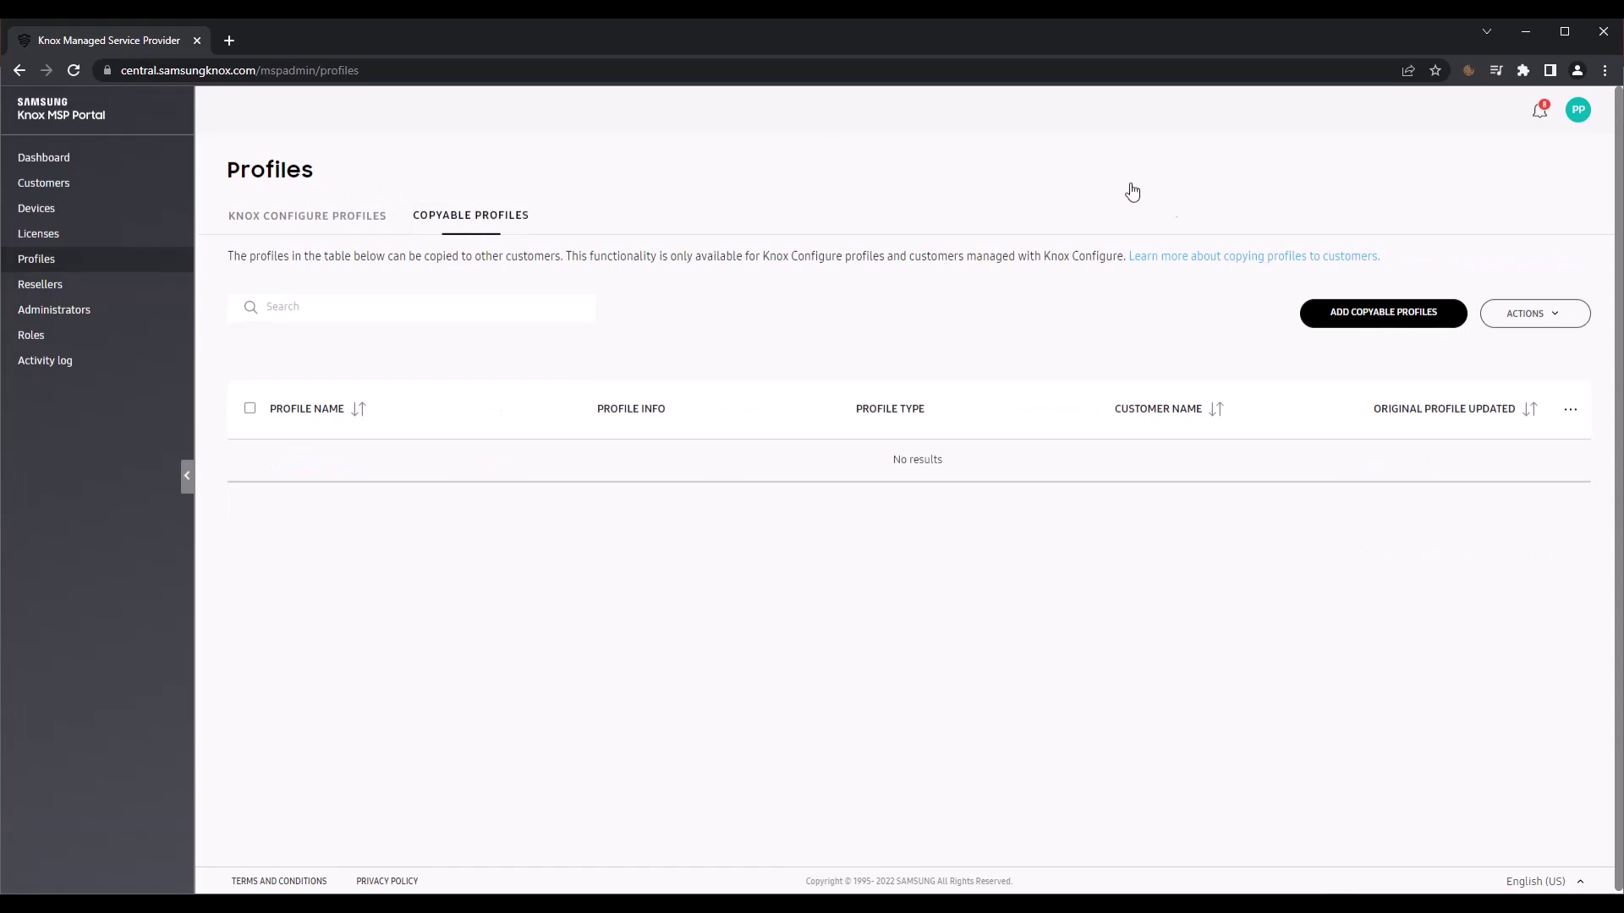
{"action": "left_click", "coordinate": [1362, 306]}
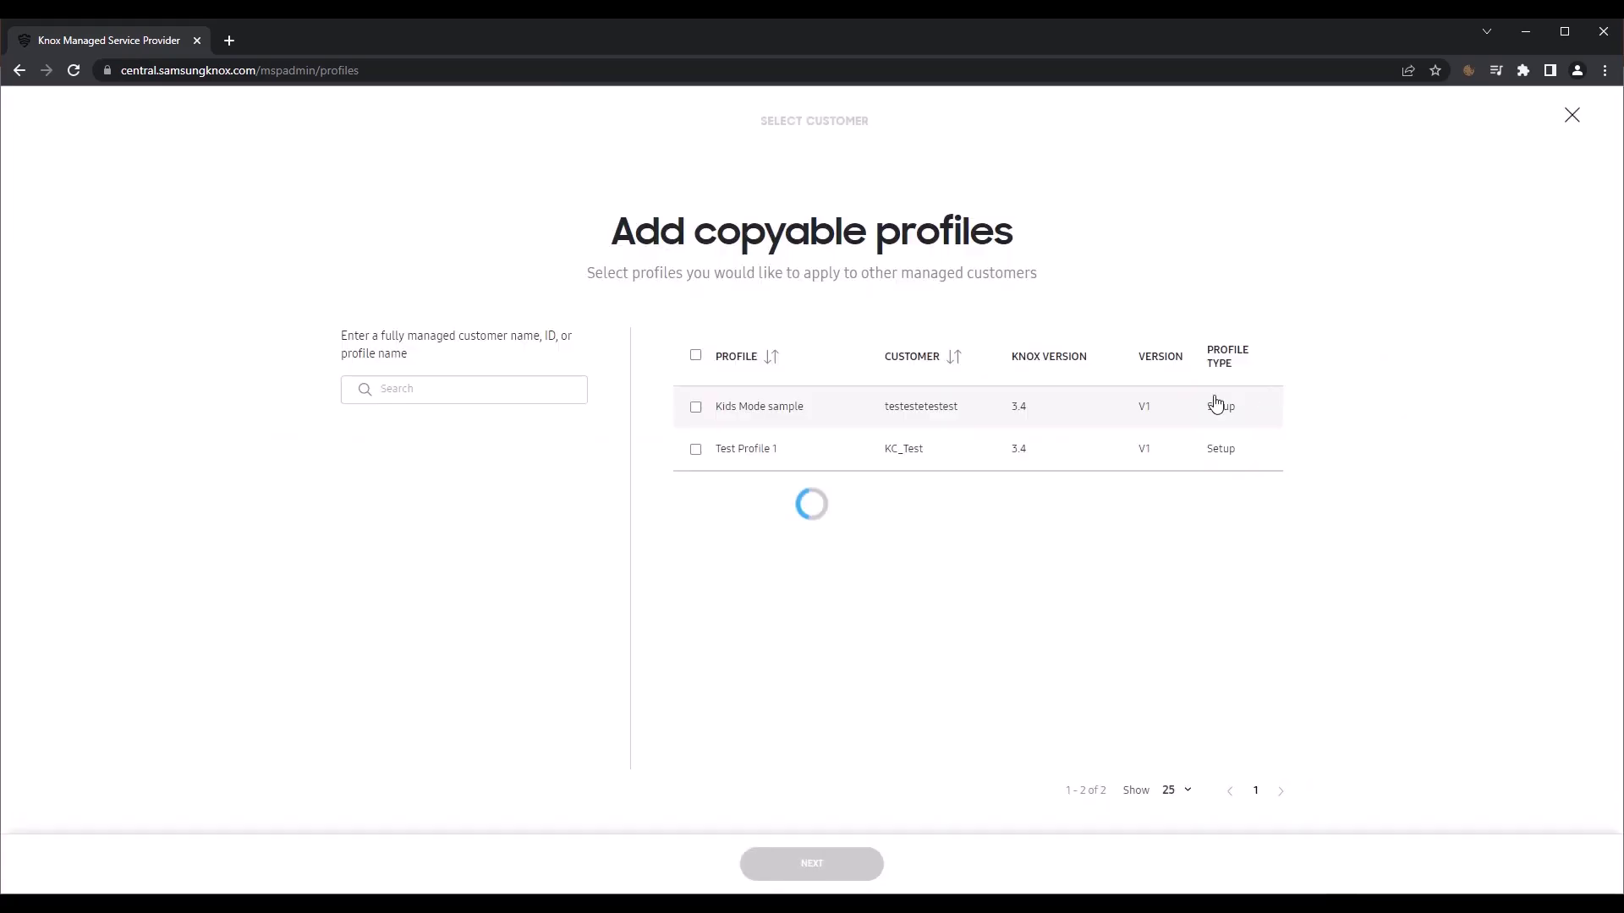
{"action": "left_click", "coordinate": [696, 356]}
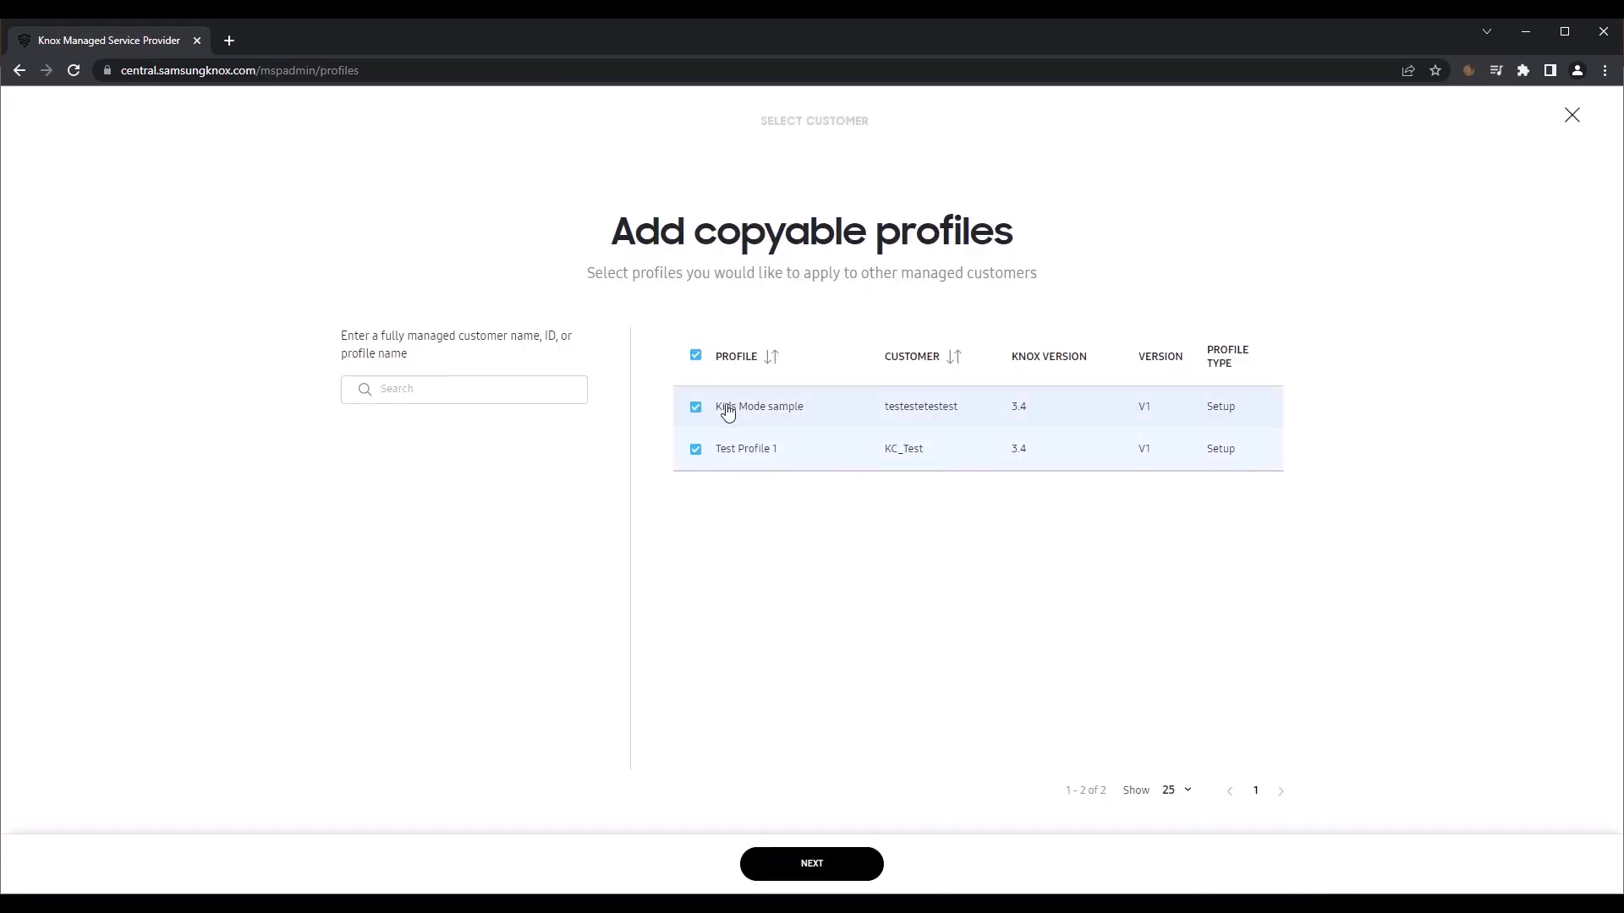
{"action": "left_click", "coordinate": [813, 861]}
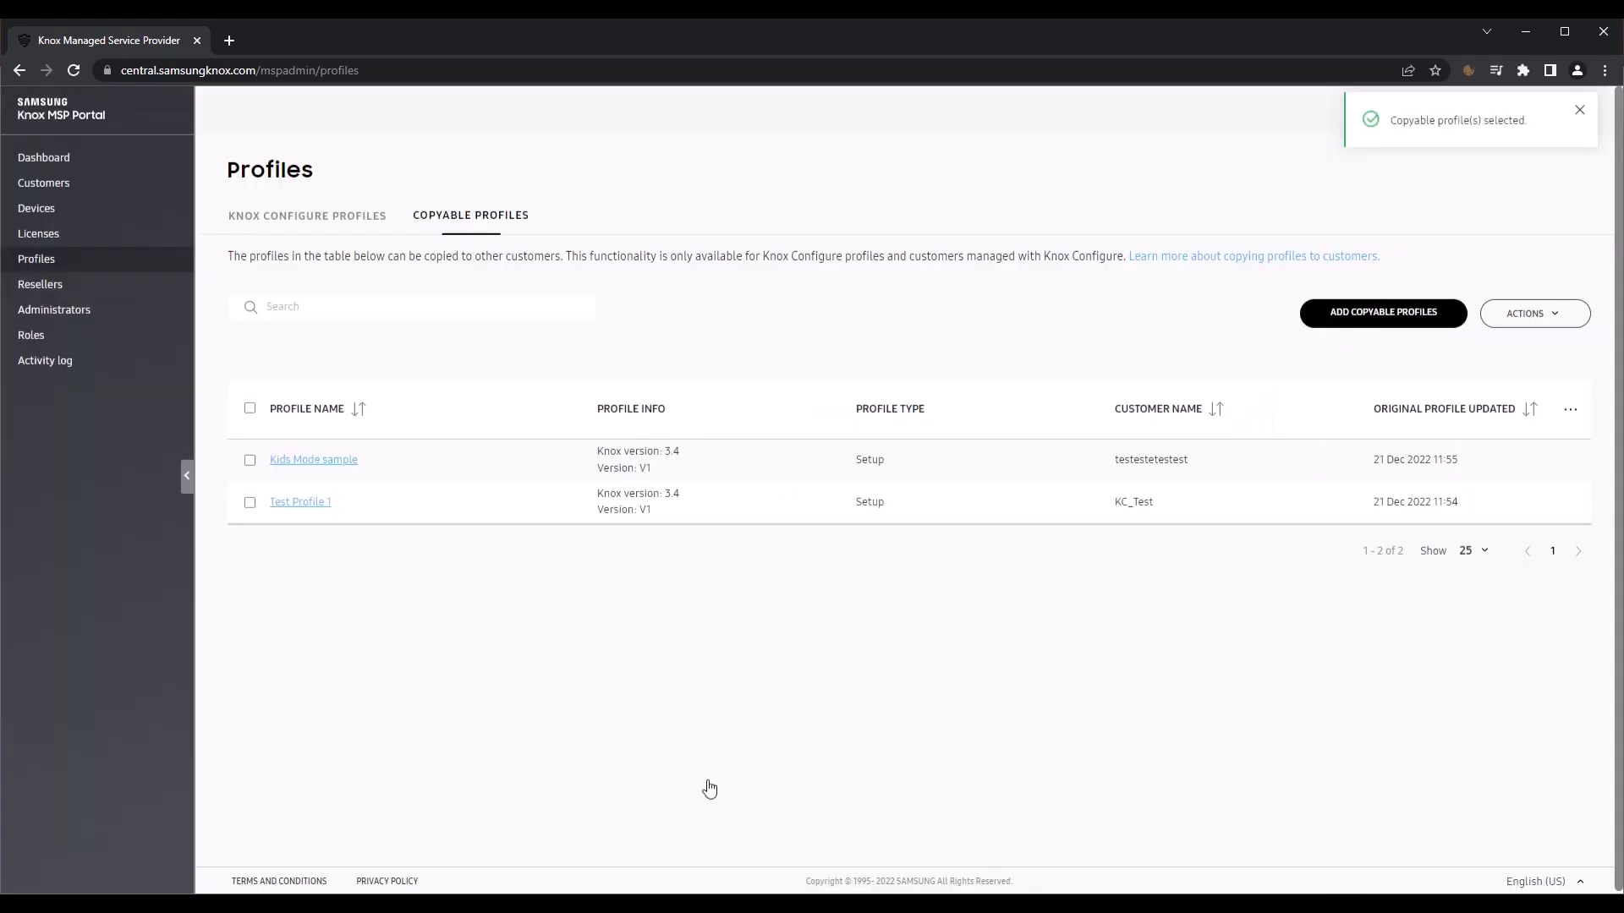
{"action": "left_click", "coordinate": [351, 218]}
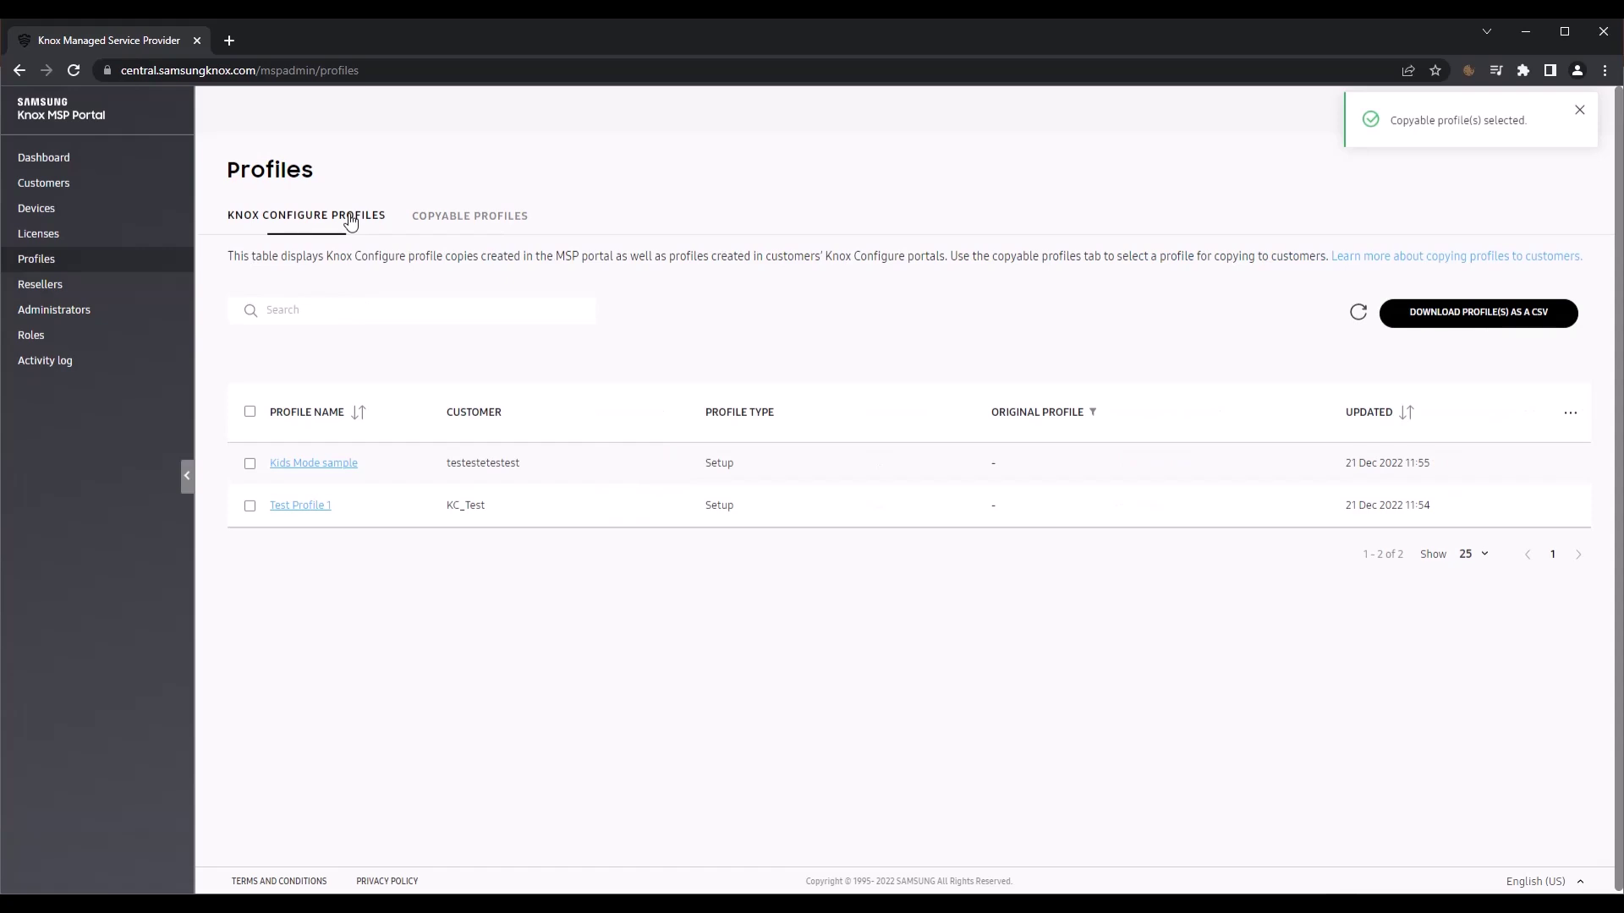
Step: Start copying Sample_Profile_to_copy and choose customers KC_Test and fhasdjkfg as destinations
{"action": "left_click", "coordinate": [472, 221]}
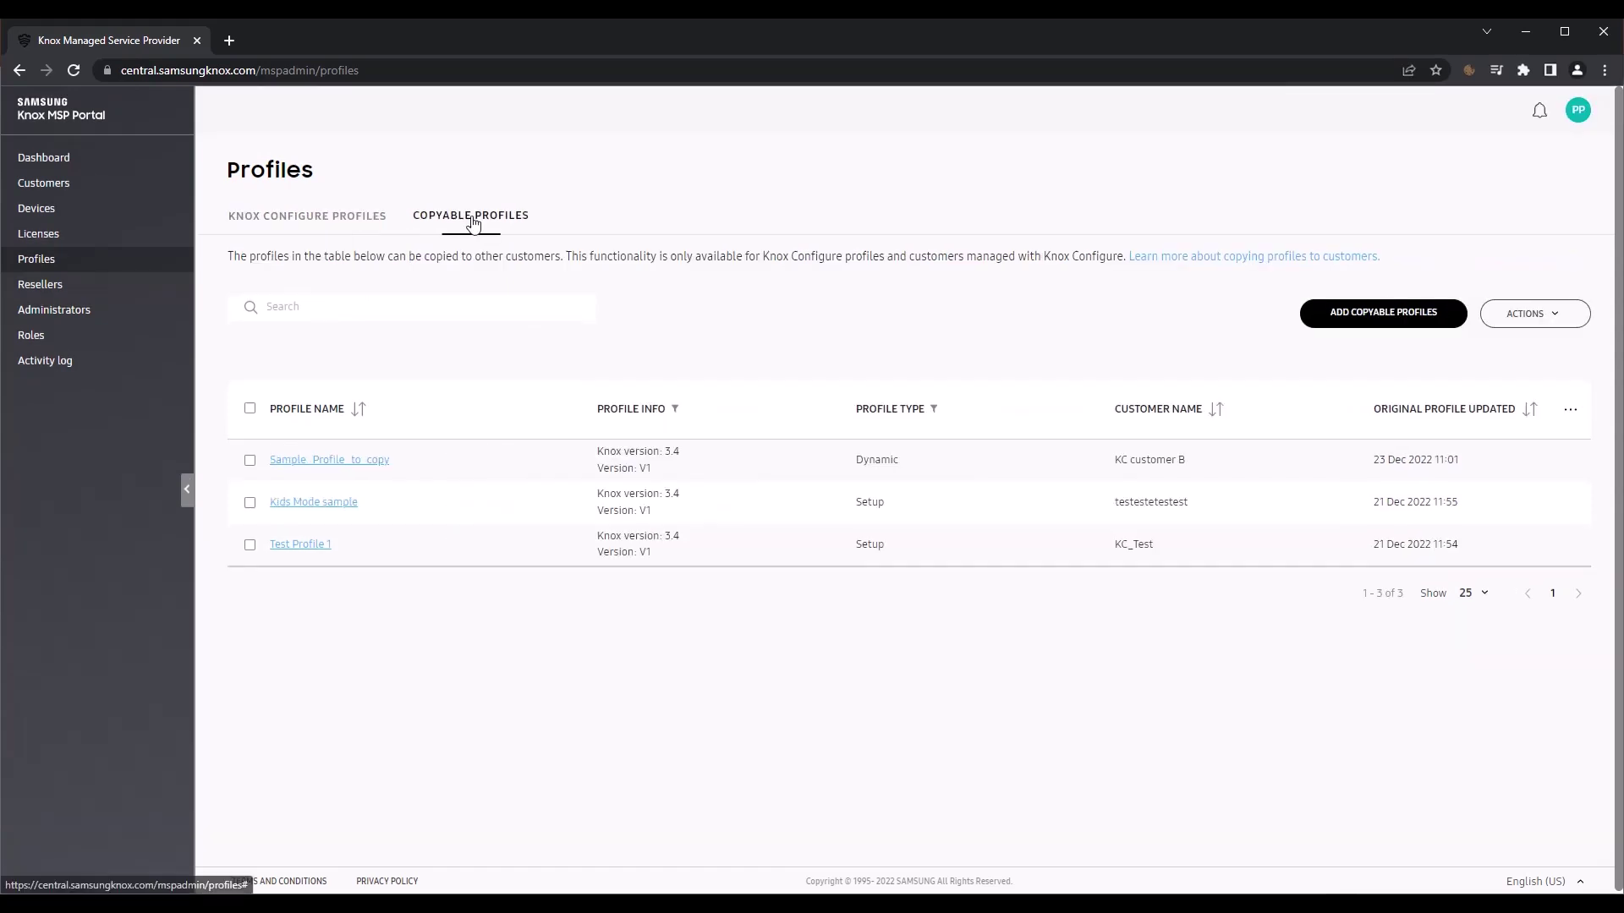
{"action": "left_click", "coordinate": [250, 461]}
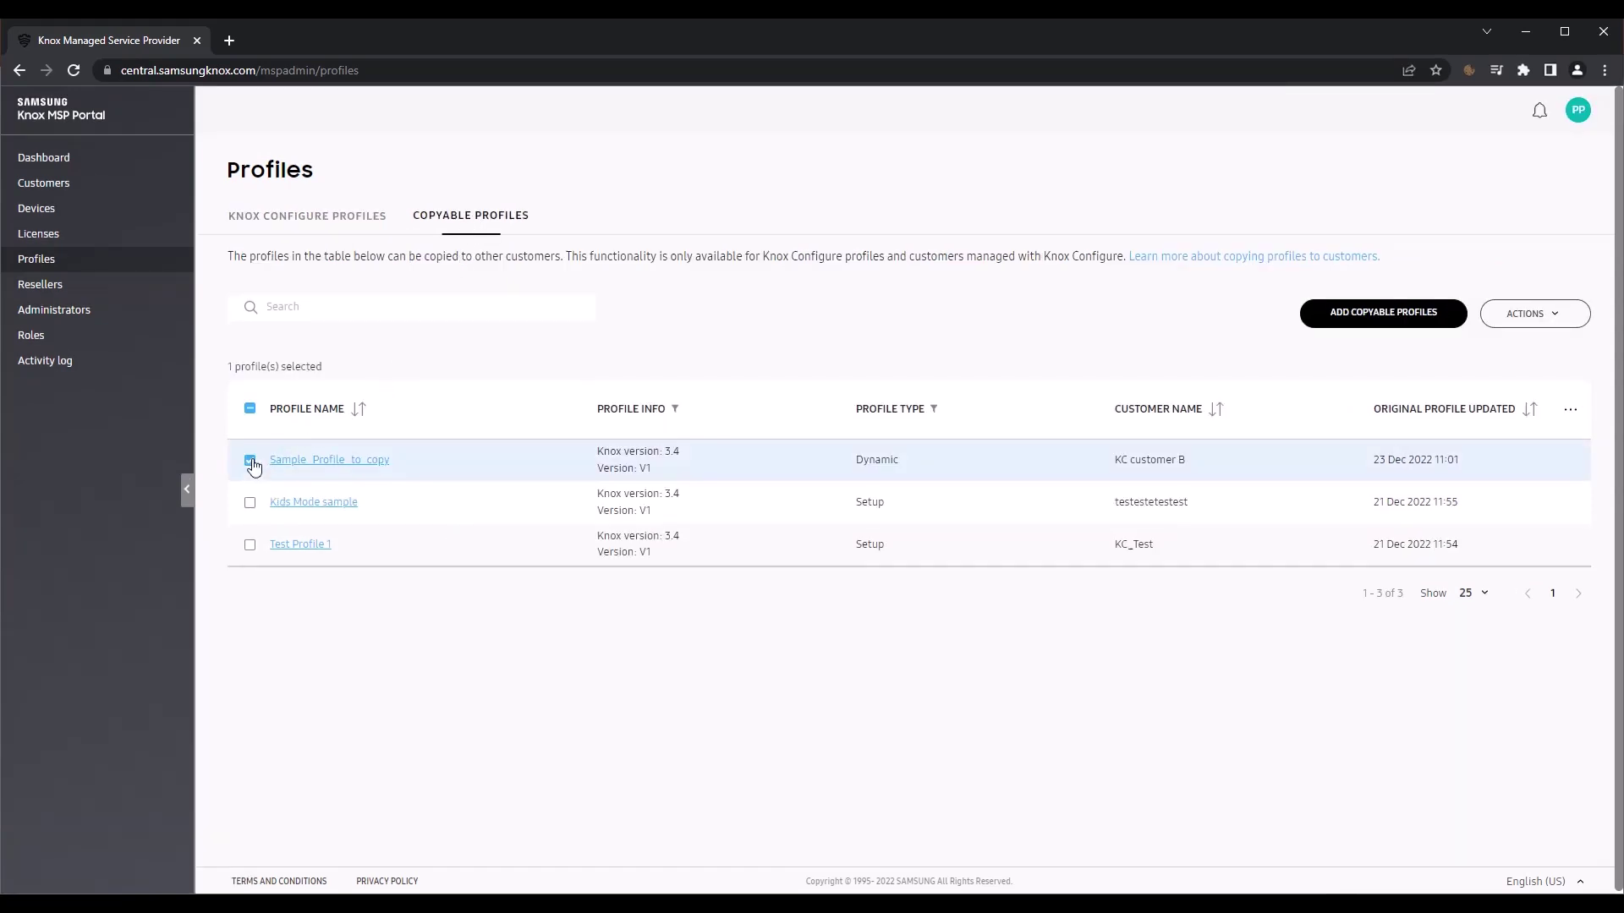
{"action": "left_click", "coordinate": [1518, 317]}
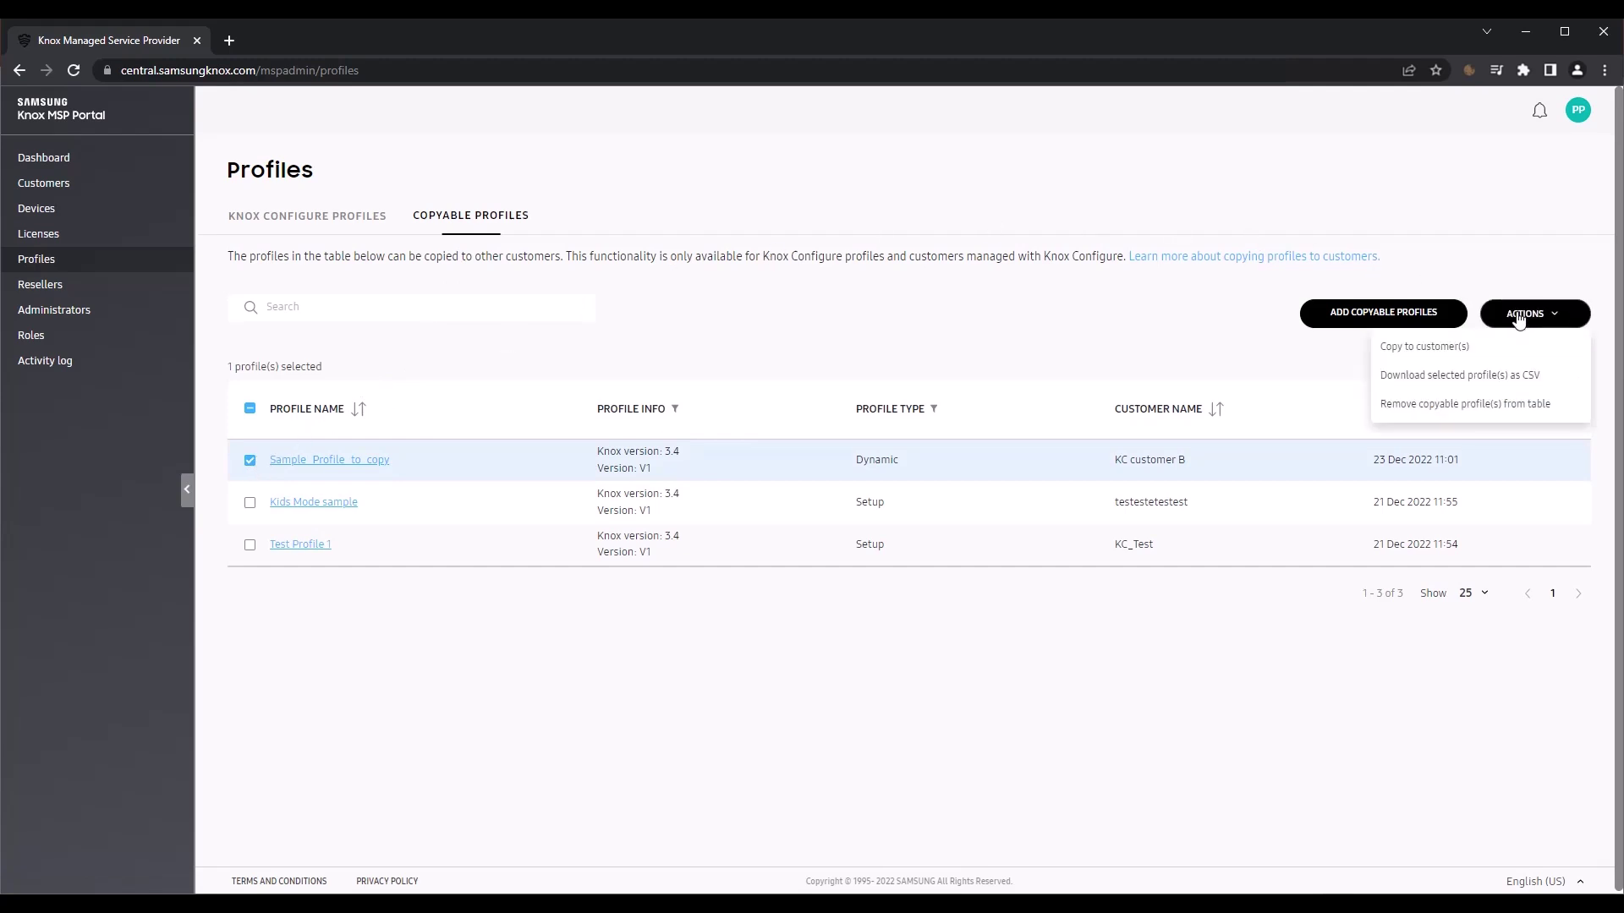
{"action": "left_click", "coordinate": [1455, 347]}
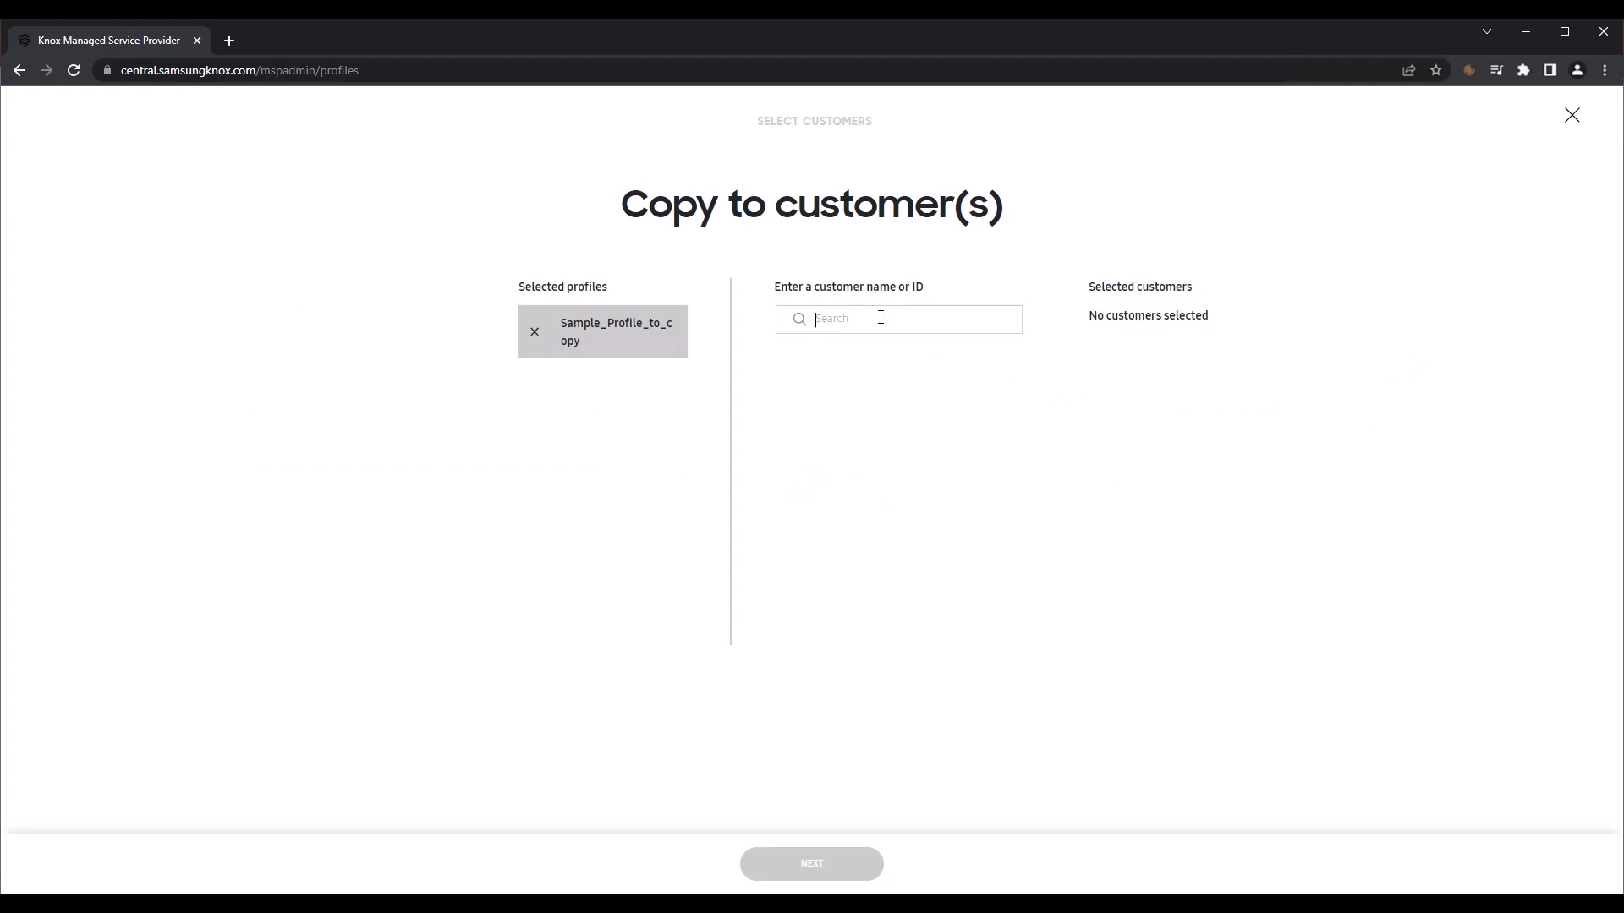
{"action": "type", "text": "K"}
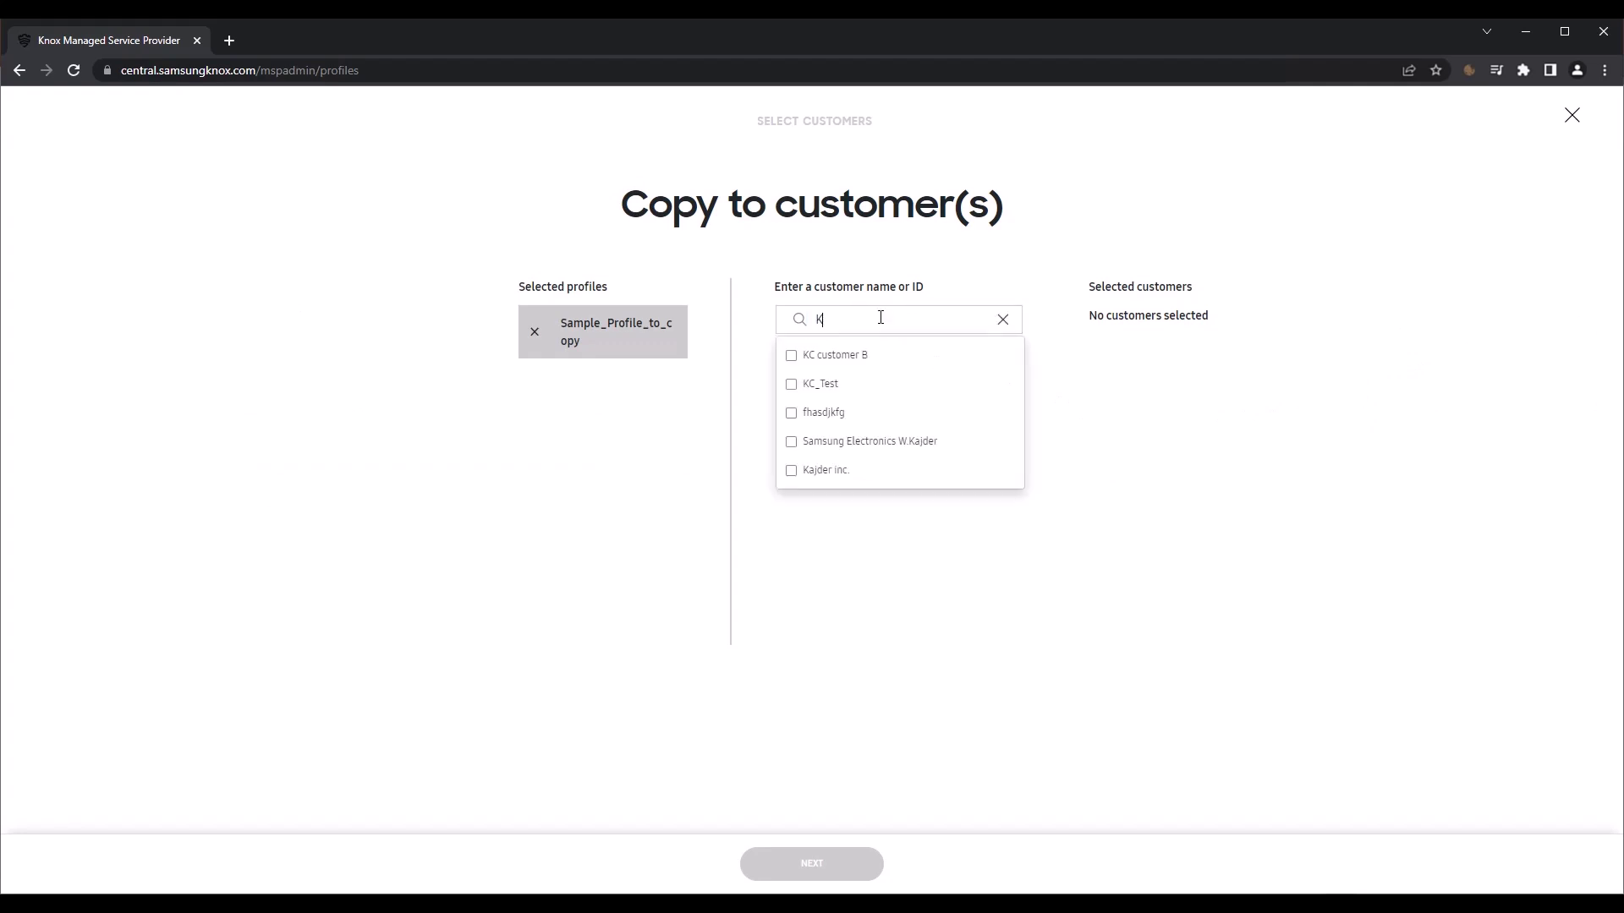
{"action": "left_click", "coordinate": [795, 385]}
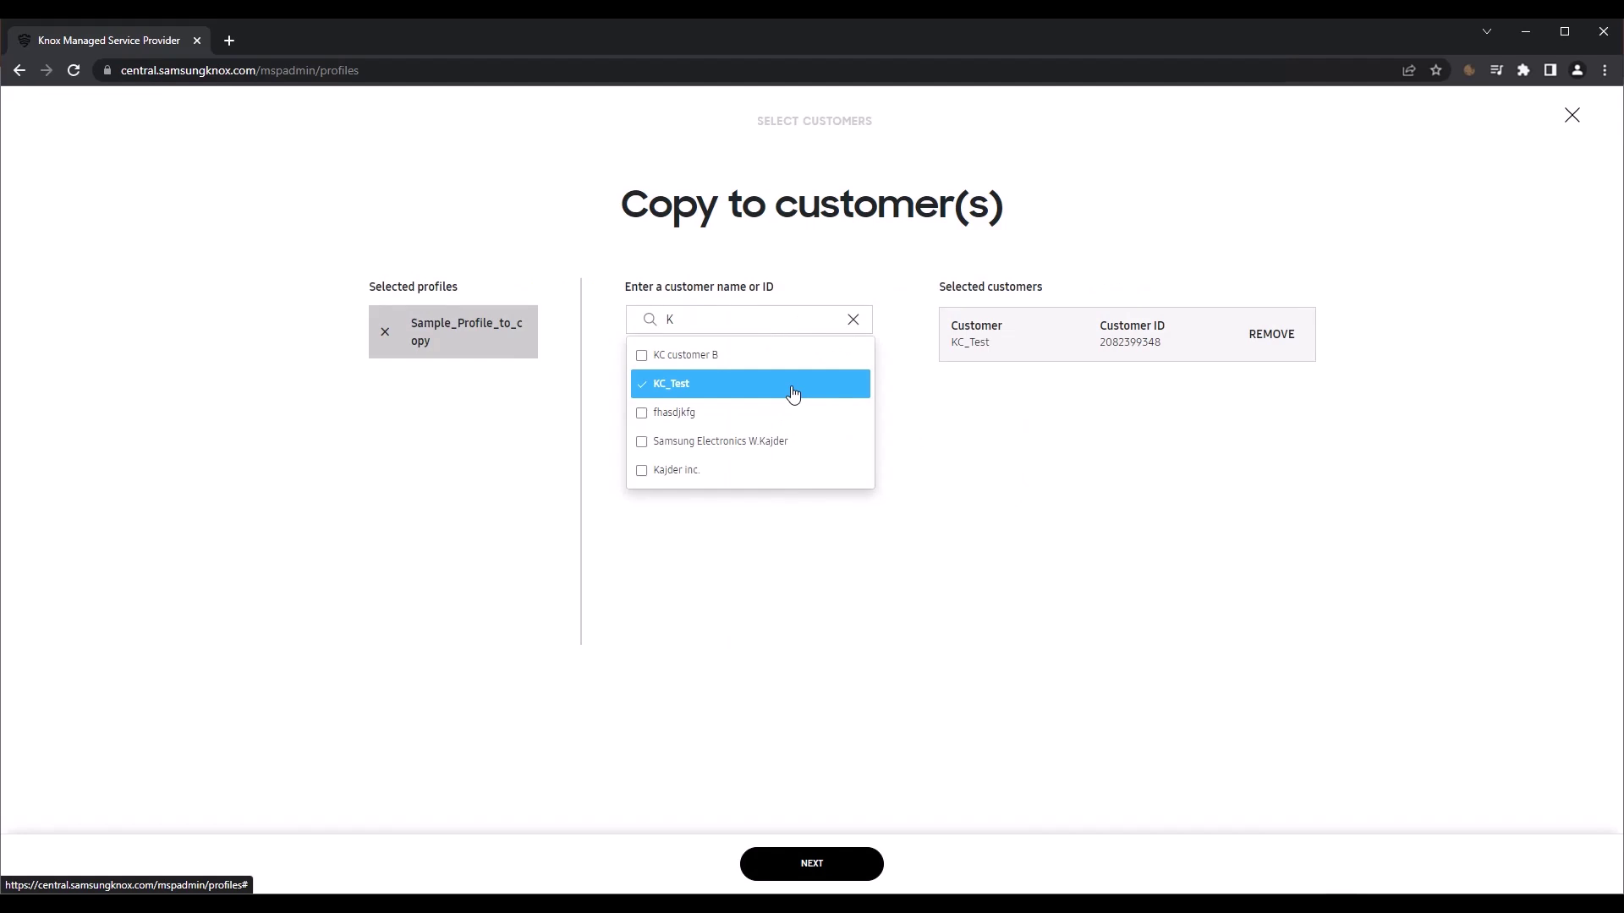
{"action": "left_click", "coordinate": [643, 415]}
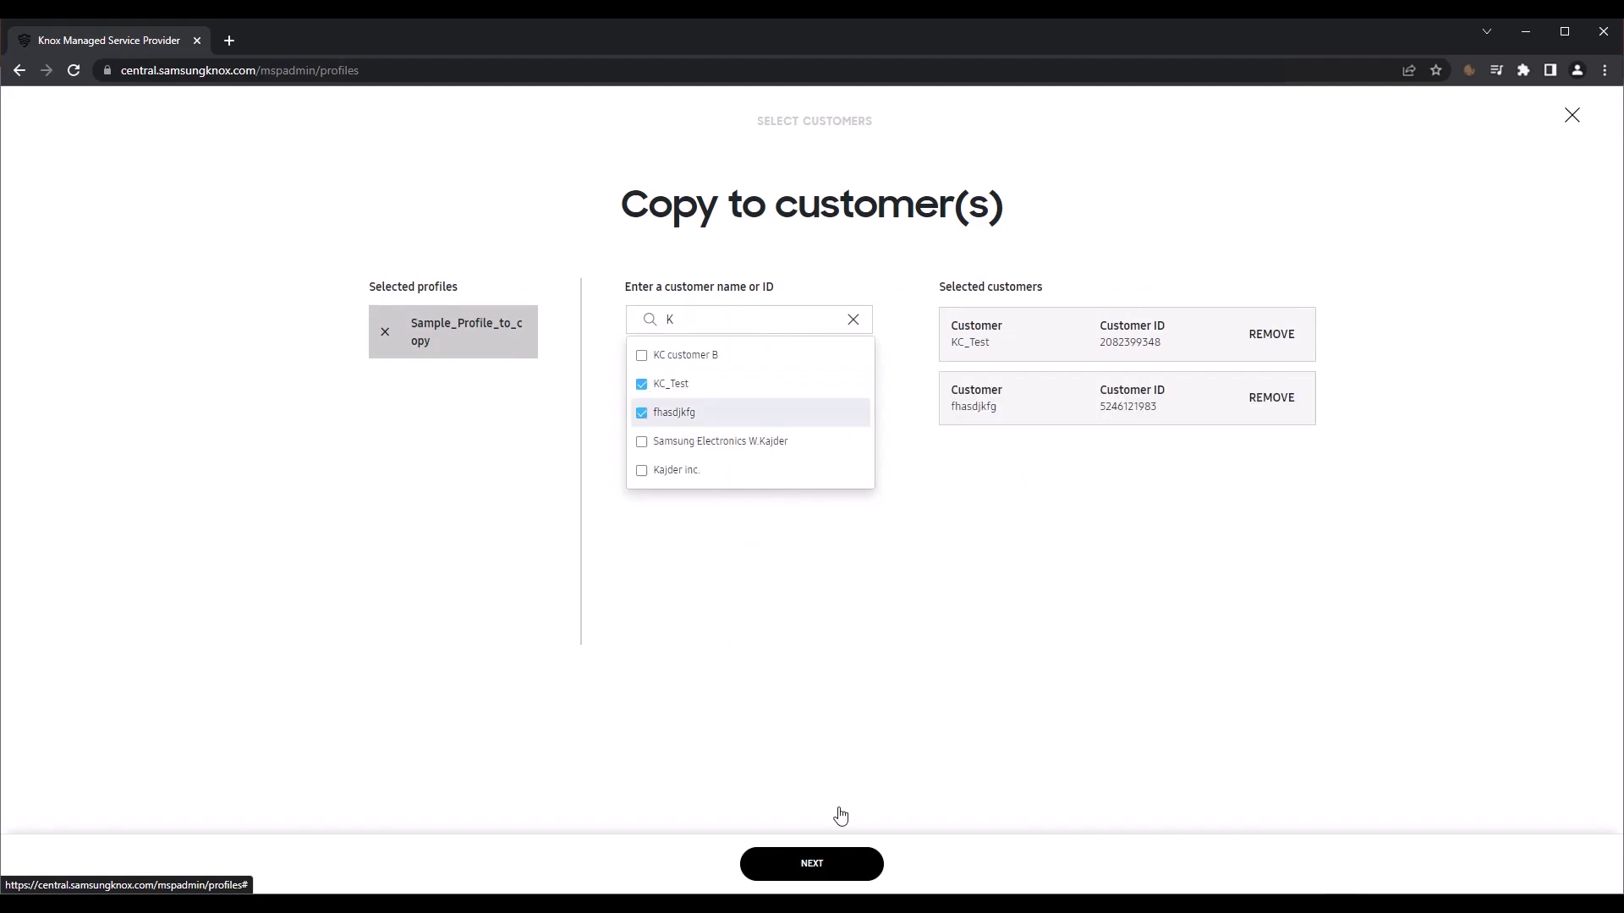
Step: Create and confirm the profile copies, then view them in the Knox Configure profiles list
{"action": "left_click", "coordinate": [838, 869]}
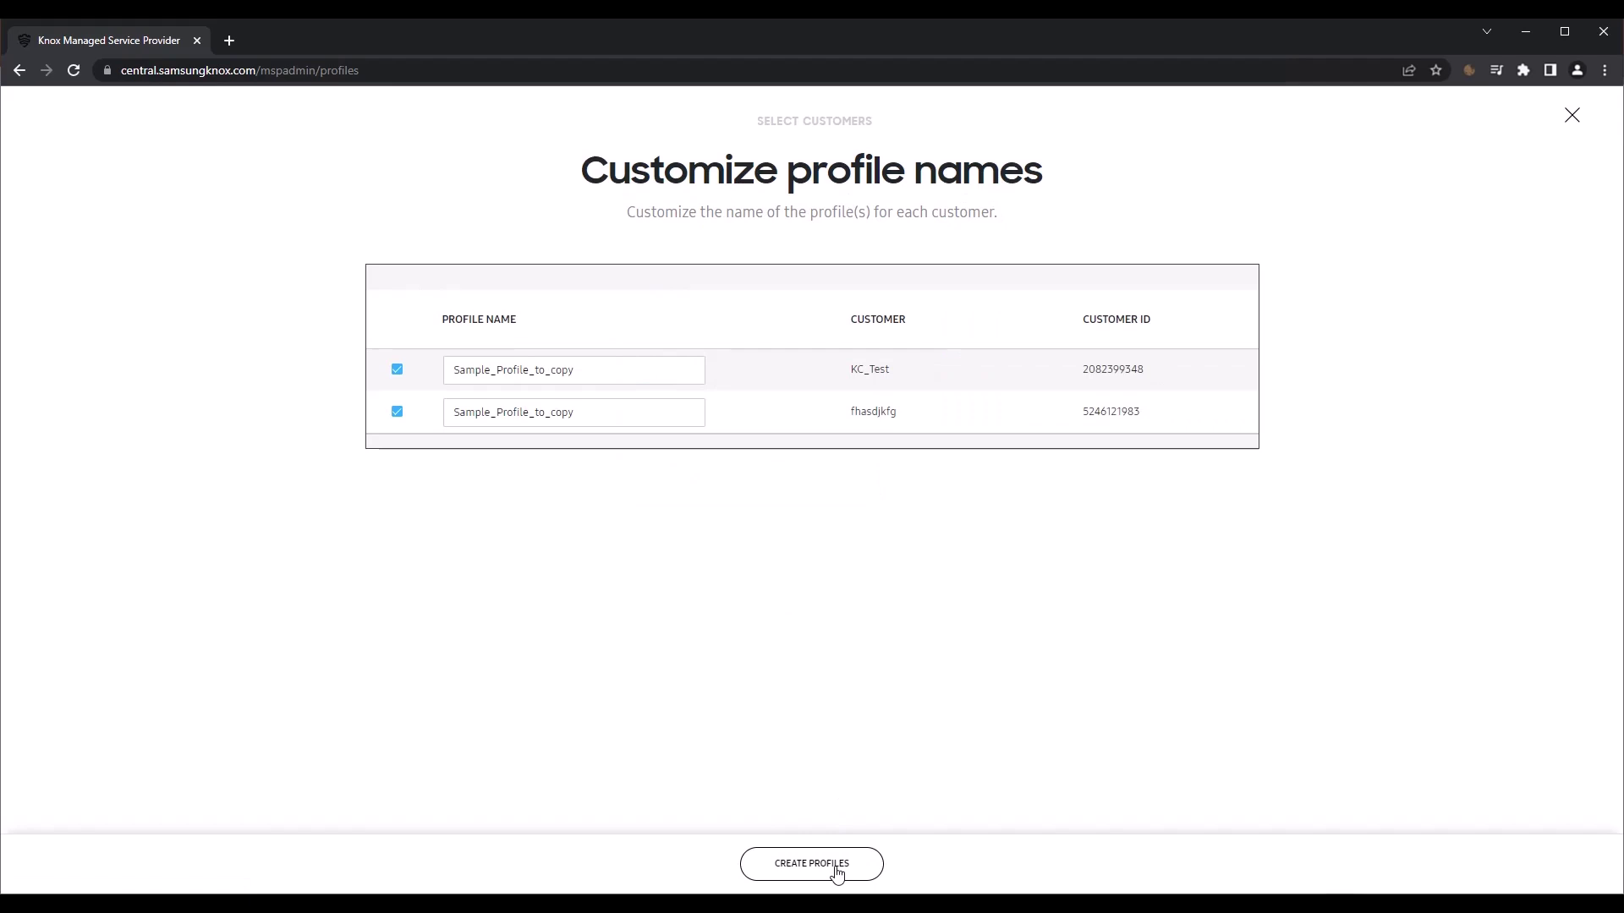
{"action": "left_click", "coordinate": [837, 871]}
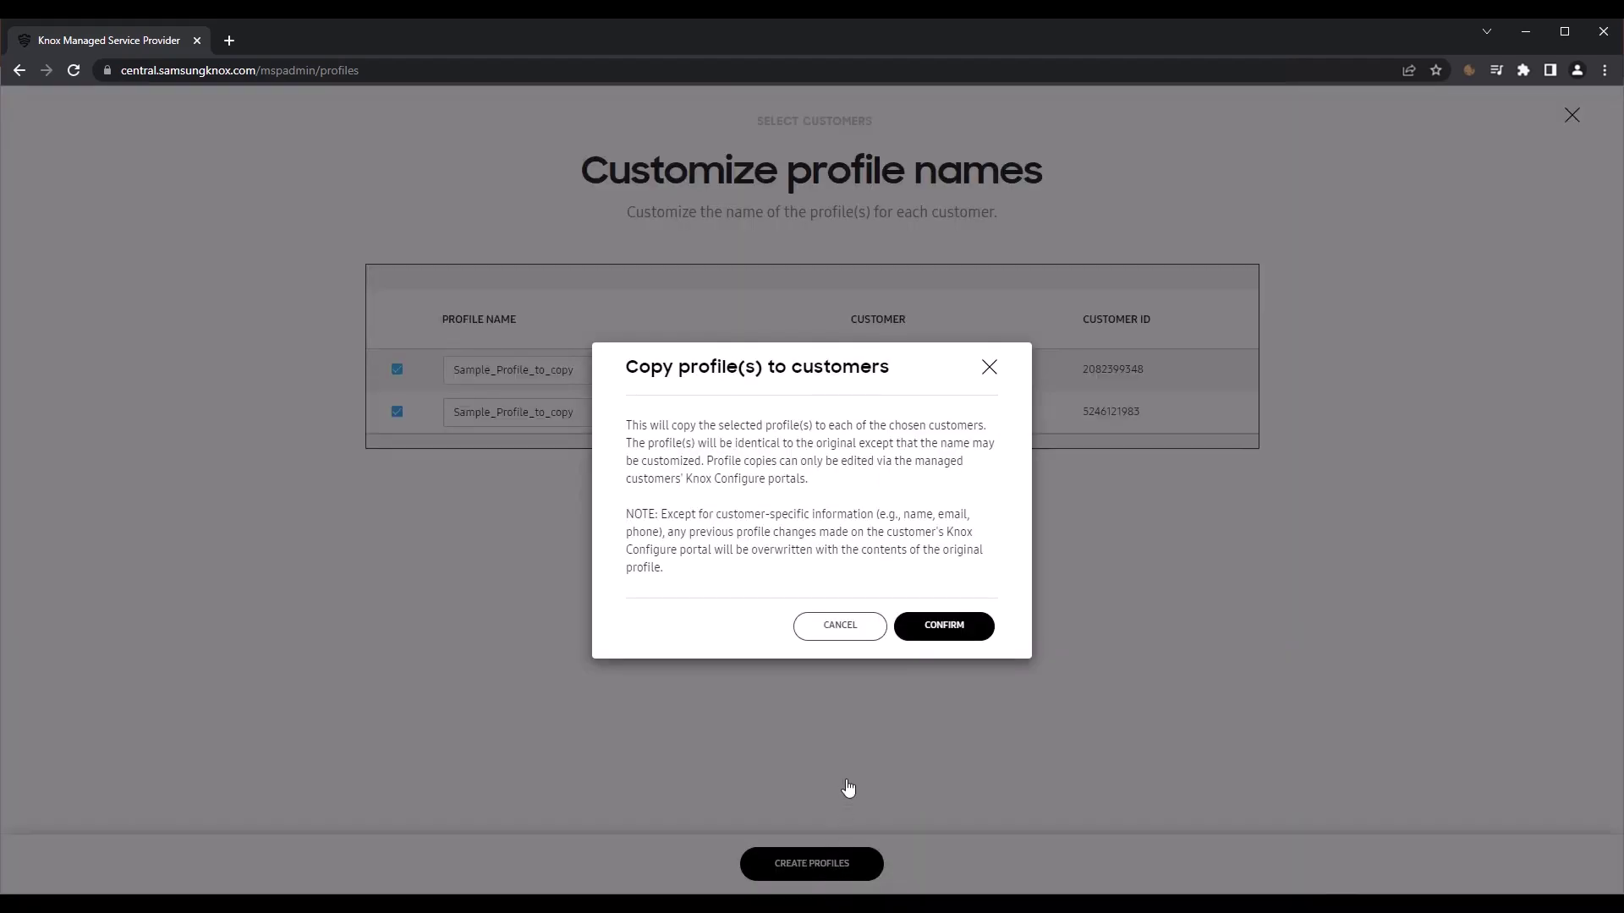
{"action": "left_click", "coordinate": [953, 629]}
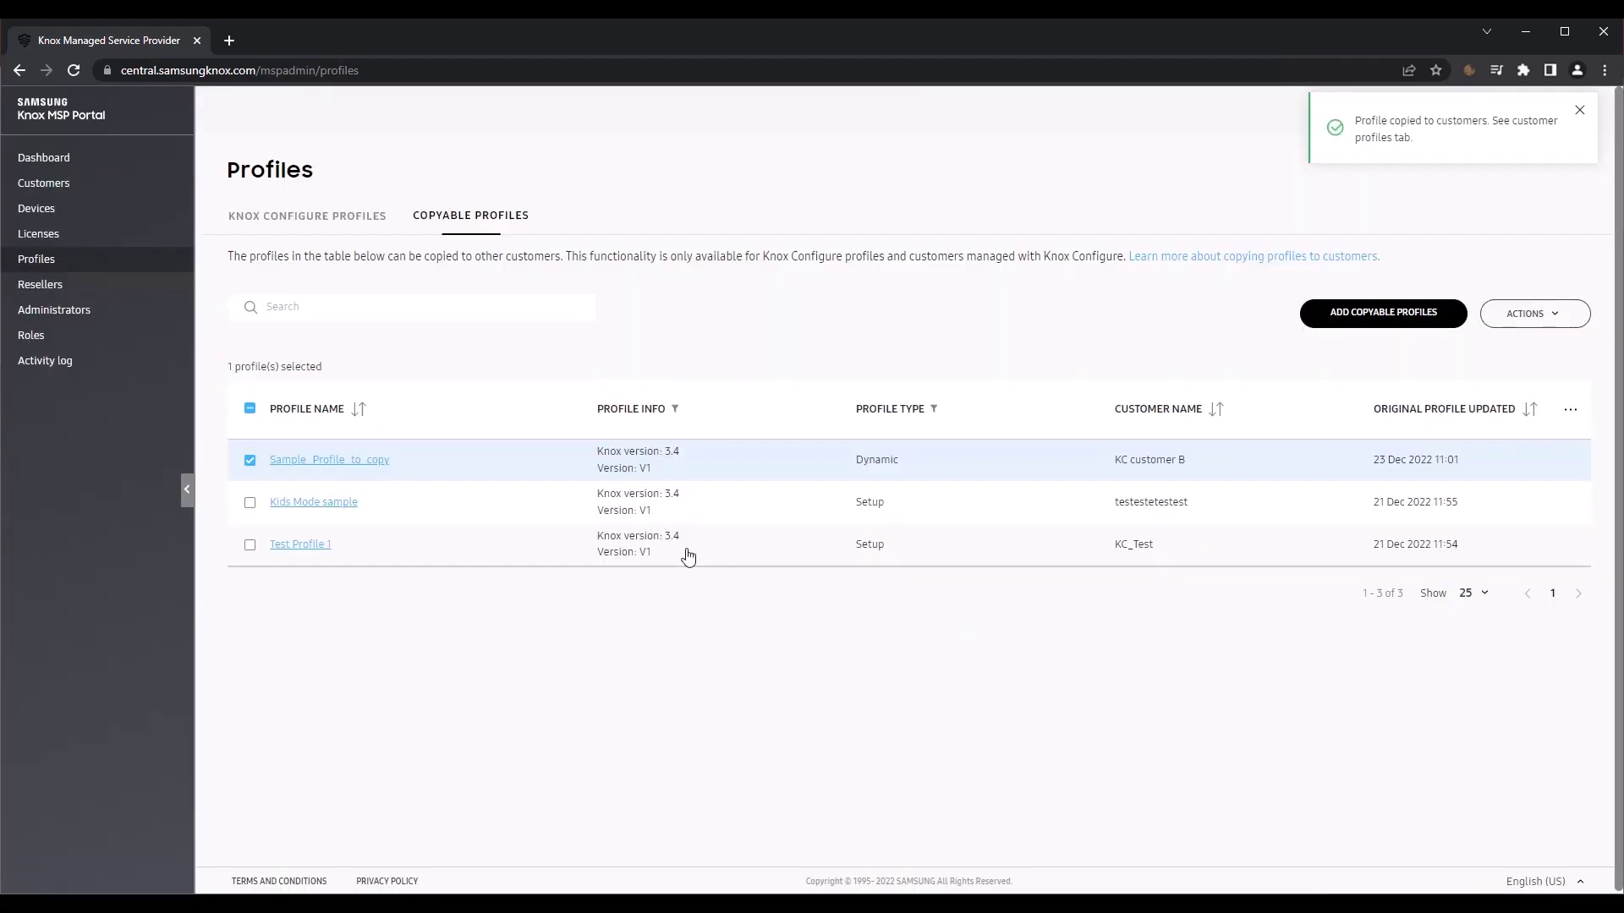
{"action": "left_click", "coordinate": [333, 218]}
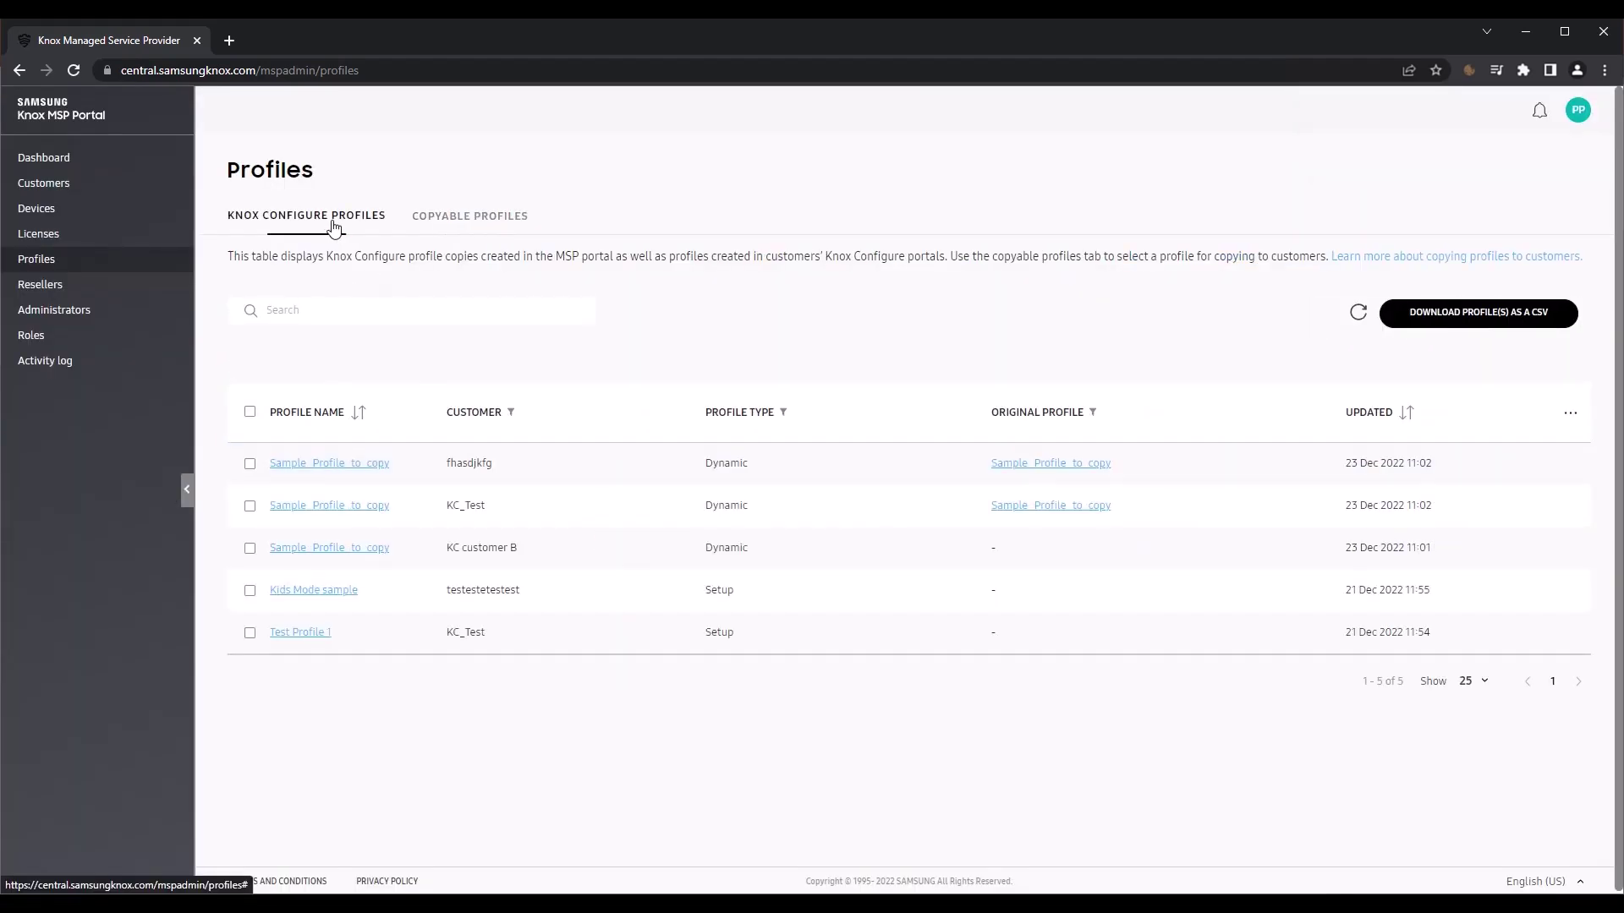